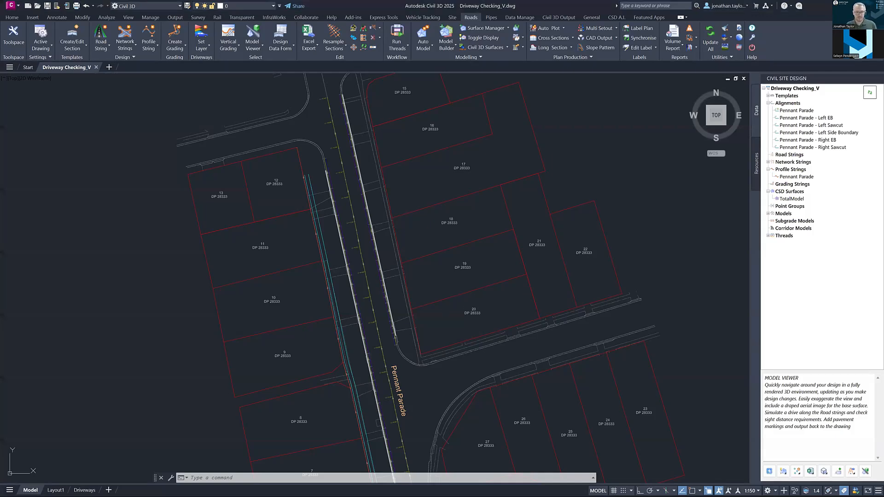
Examine the road centreline, kerb lines and lot frontages along Pennant Parade in the plan
middle_click_drag(429, 275, 435, 261)
mouse_move(434, 262)
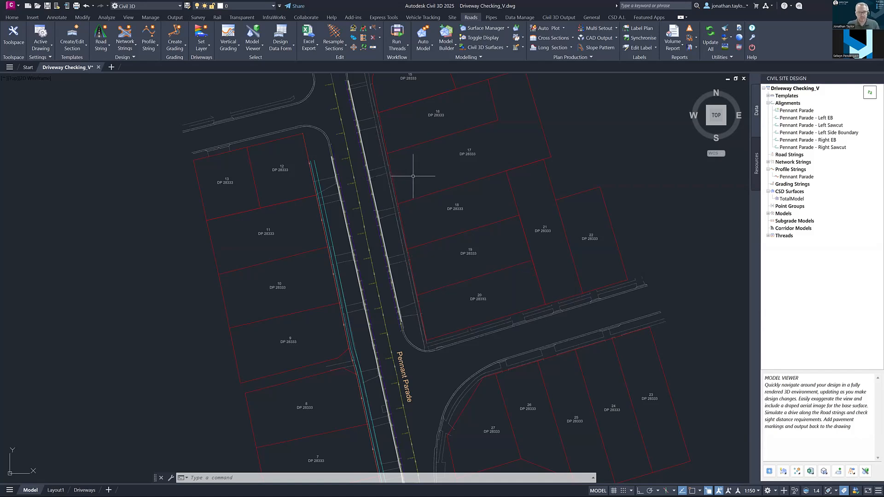
middle_click_drag(442, 173, 488, 200)
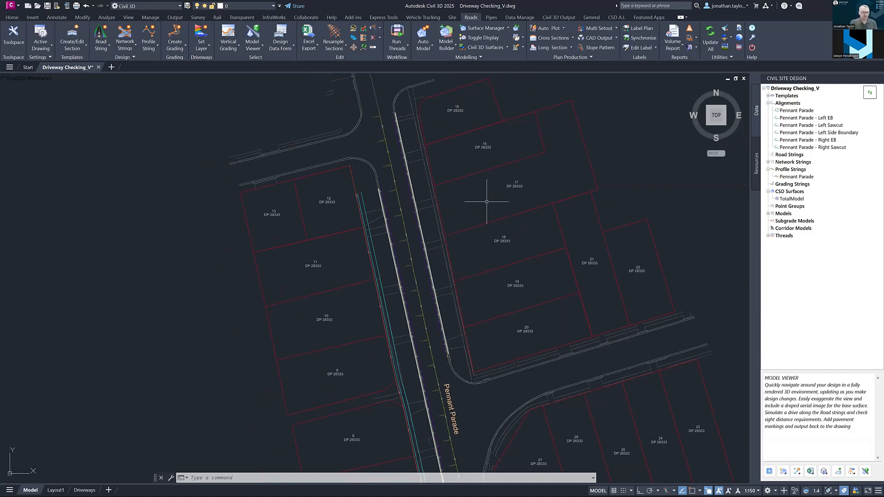
mouse_move(478, 204)
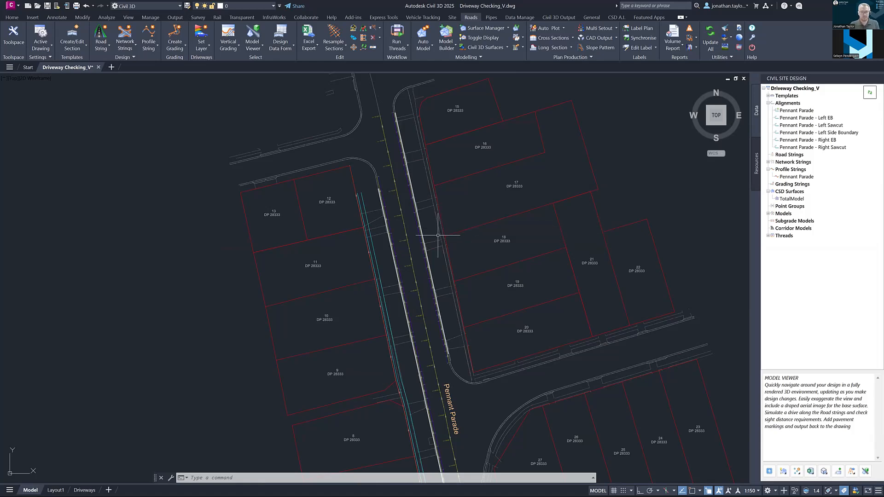
scroll(414, 239, "up", 5)
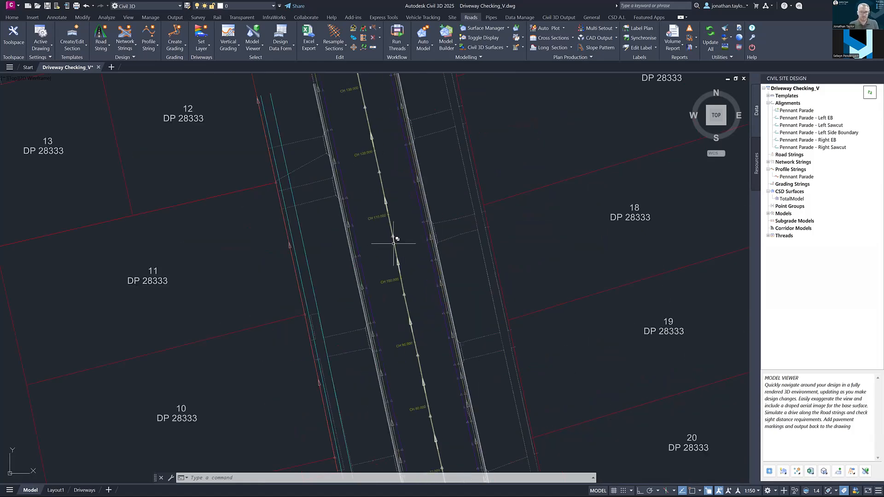
mouse_move(393, 243)
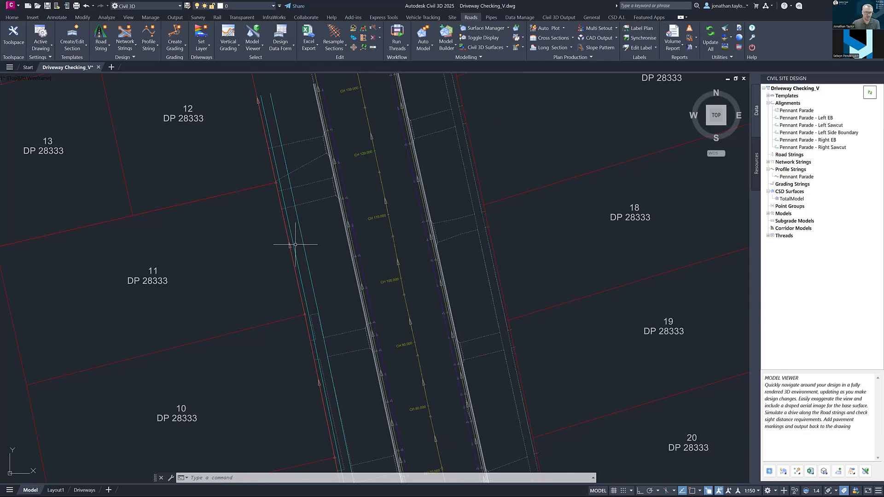
scroll(312, 230, "down", 1)
middle_click_drag(446, 209, 391, 206)
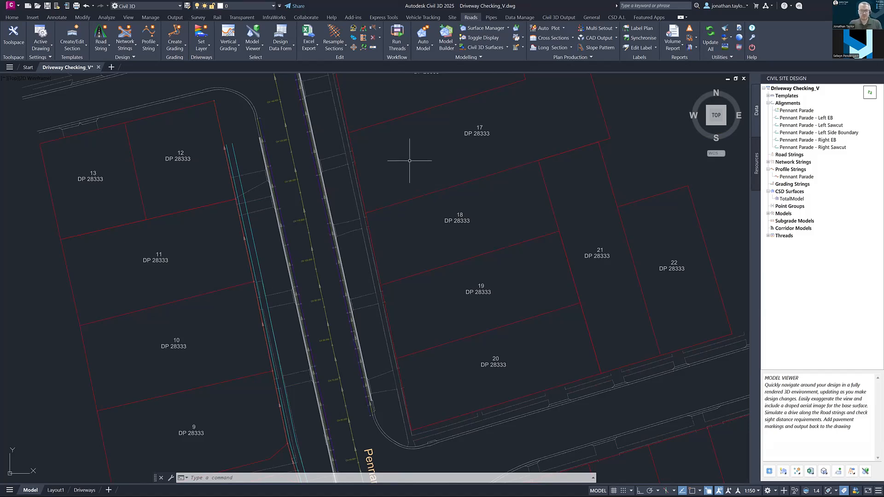
mouse_move(409, 161)
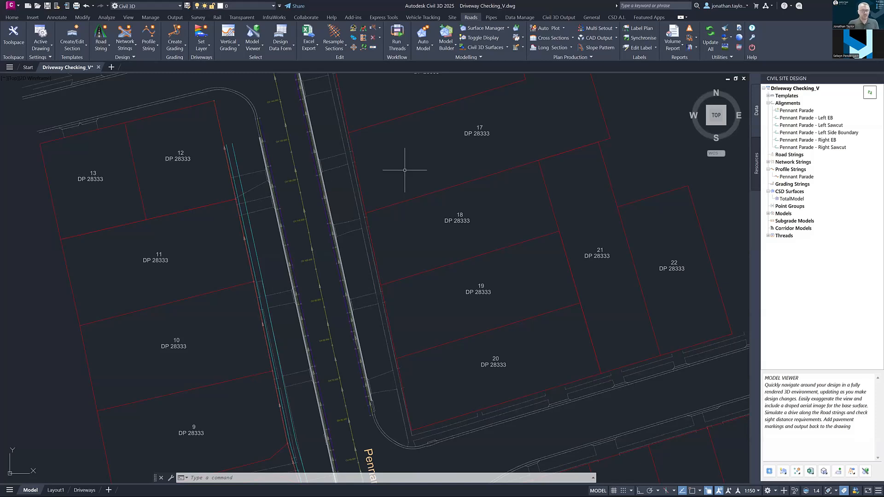
middle_click_drag(405, 164, 431, 168)
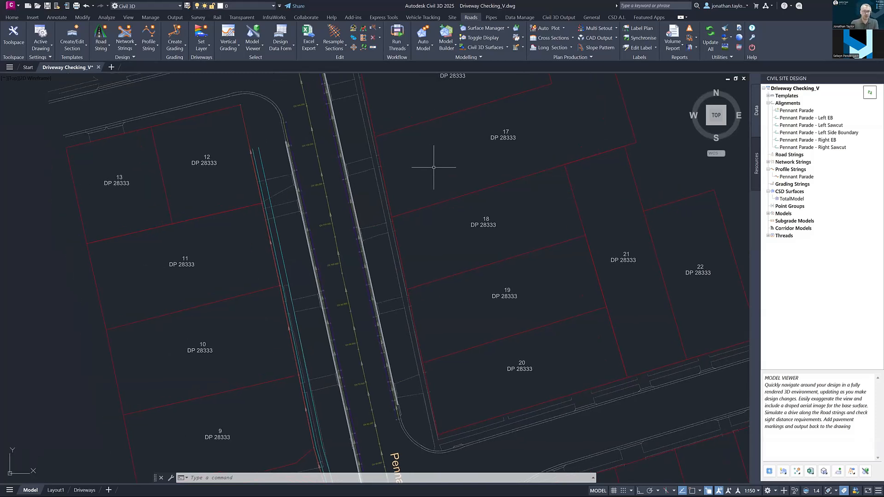
mouse_move(434, 165)
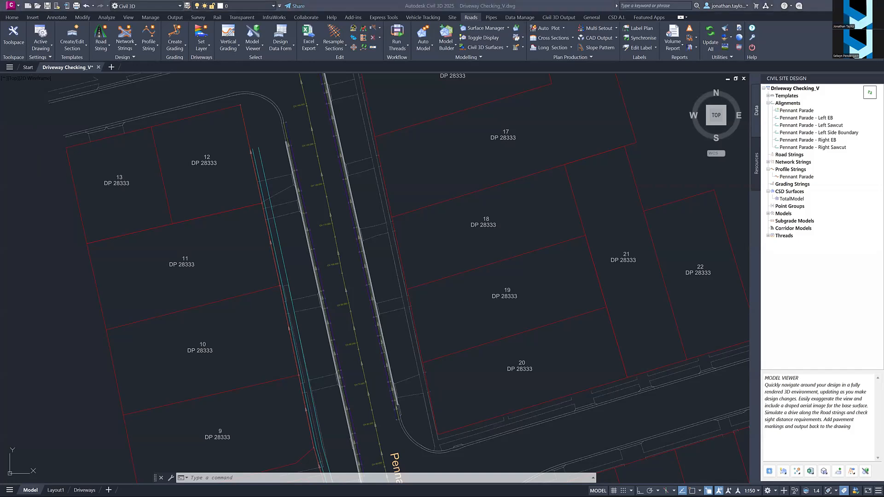
left_click(554, 170)
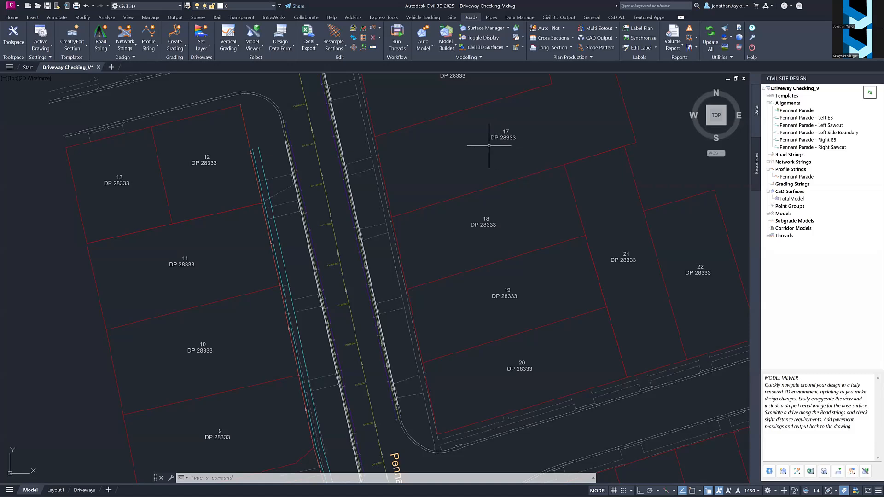
left_click(207, 48)
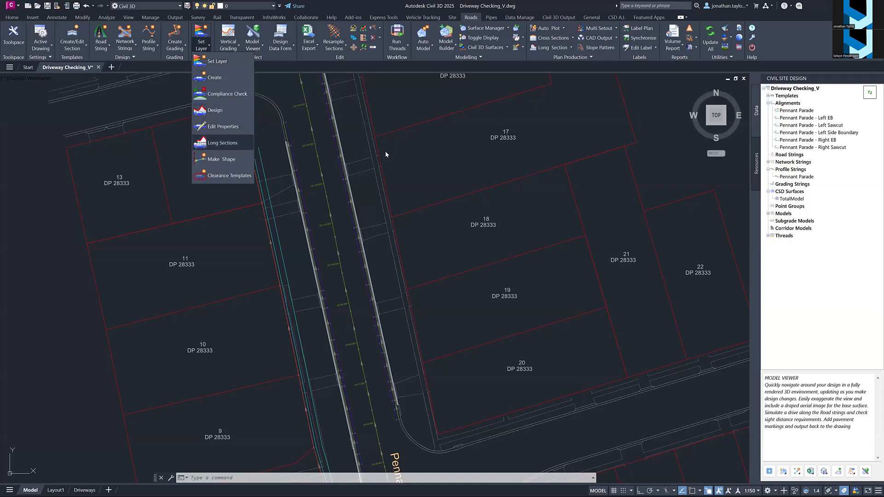
left_click(570, 140)
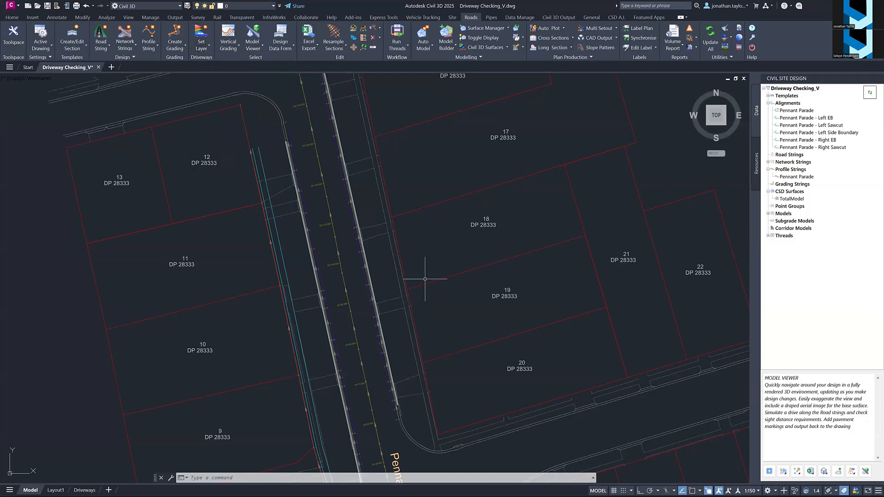
Open the Pennant Parade profile string in the Vertical Grading Editor and display its cross section at chainage 33.000
mouse_move(469, 226)
mouse_move(445, 246)
right_click(799, 176)
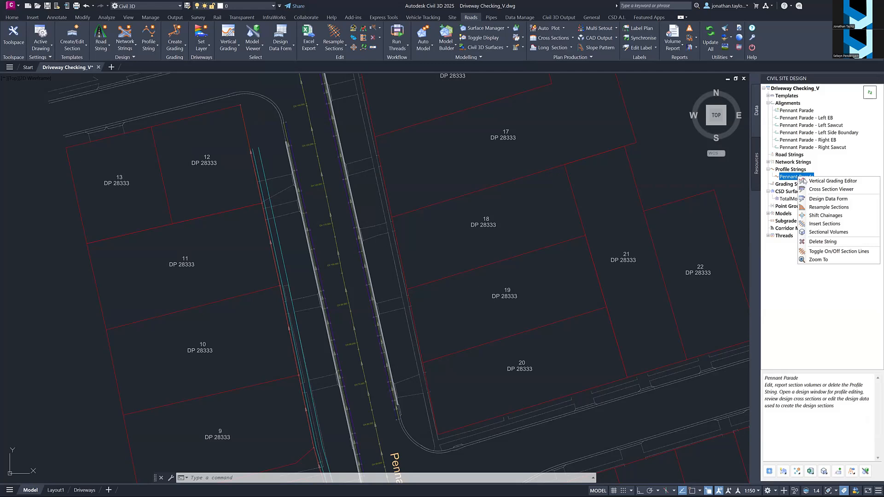
left_click(819, 181)
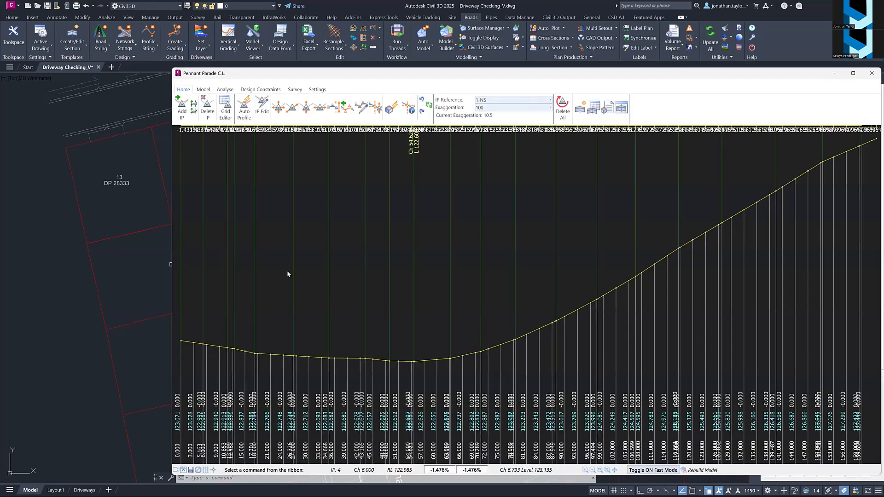
right_click(320, 236)
Switch the cross section to chainage 63.000 and inspect the left kerb and the road crossfalls
left_click(346, 65)
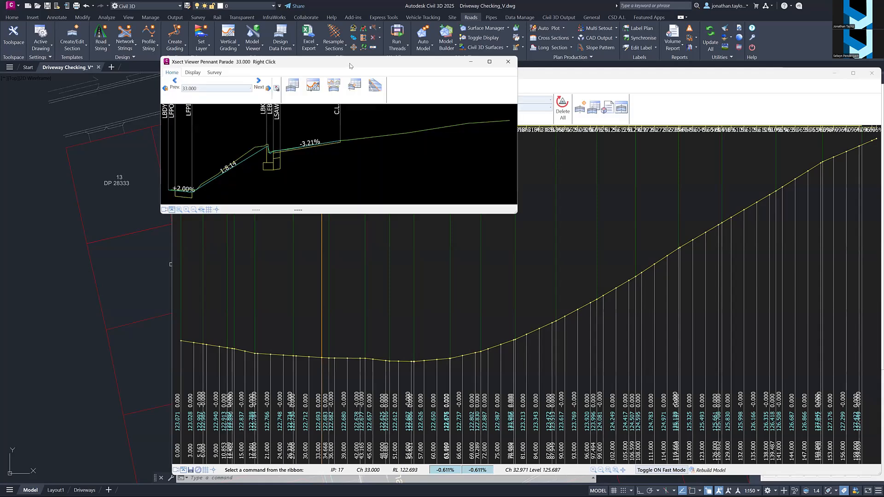
left_click_drag(350, 66, 304, 63)
left_click(204, 87)
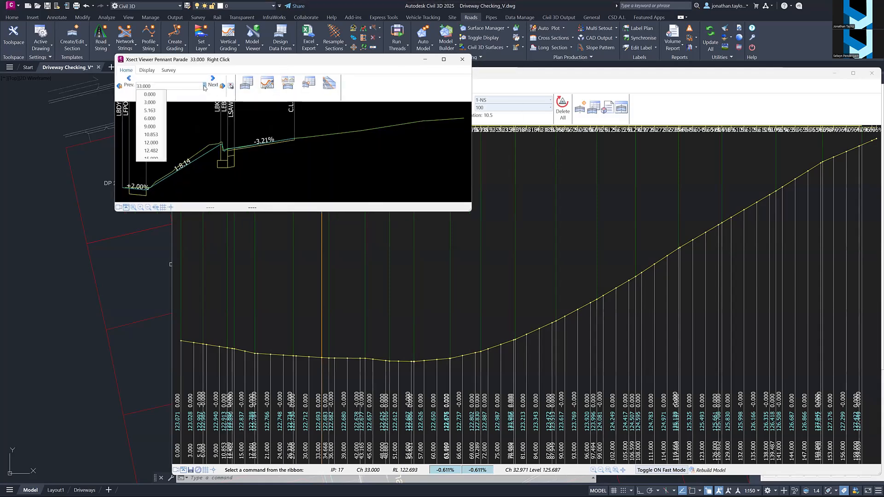
scroll(155, 137, "down", 7)
left_click(155, 137)
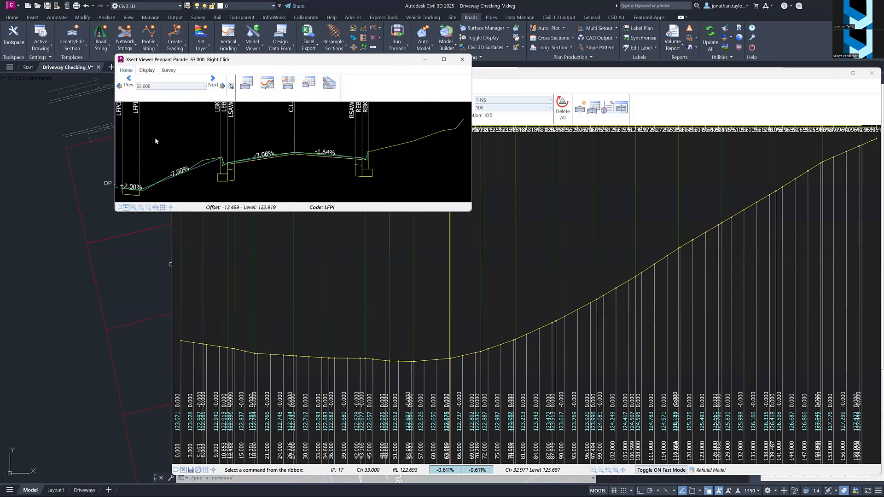
left_click_drag(328, 60, 301, 47)
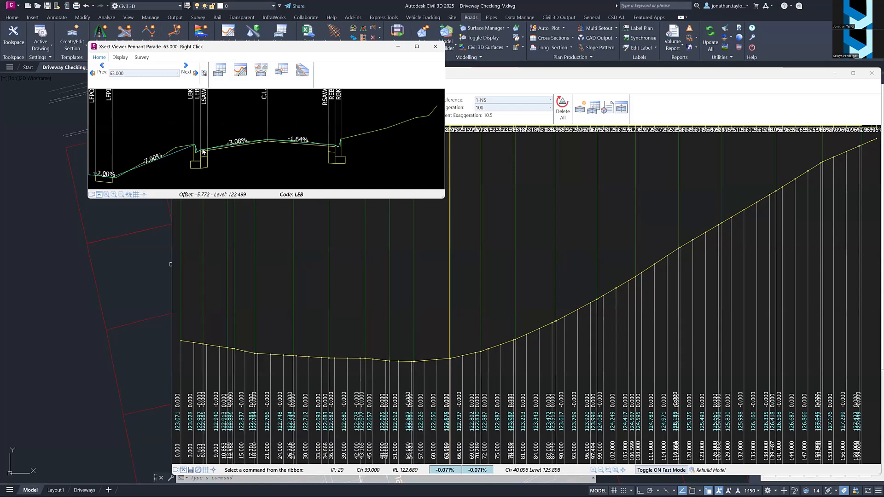
scroll(203, 151, "up", 5)
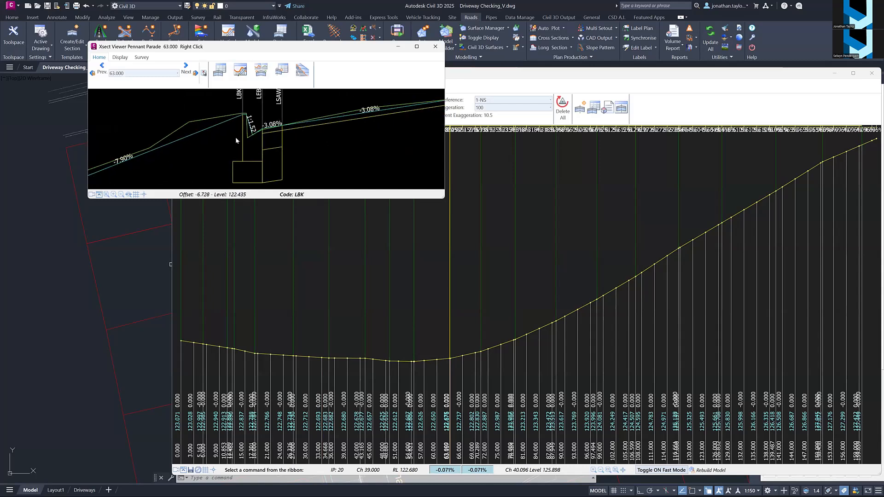
scroll(235, 137, "down", 3)
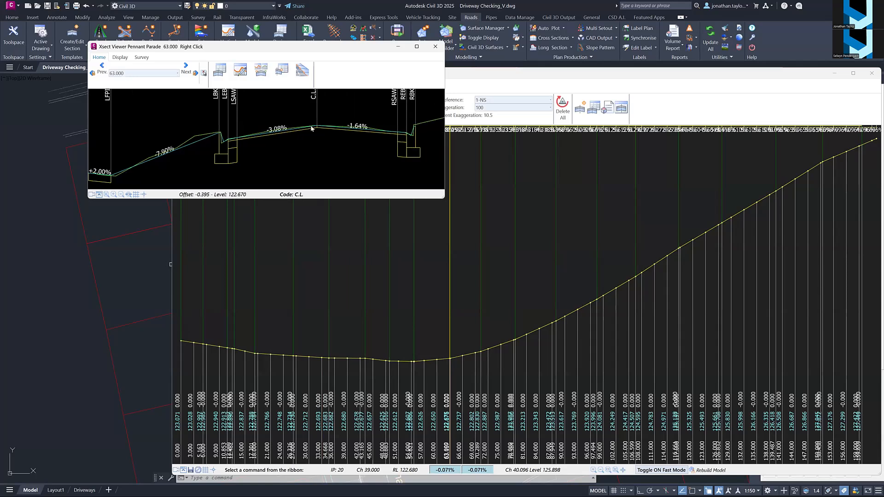
middle_click_drag(296, 135, 242, 125)
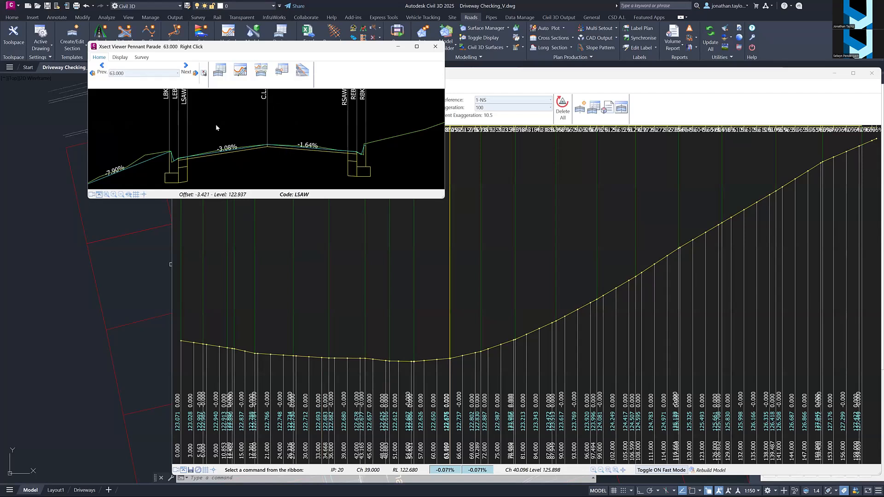
Review the DP 17 Layback variation in Pennant Parade's design data, and close the design data, cross section and grading windows
left_click(217, 72)
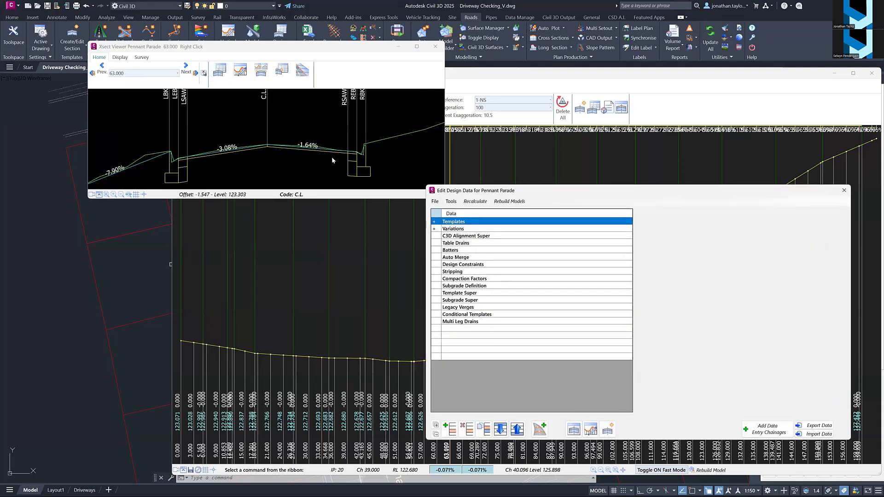
left_click(434, 229)
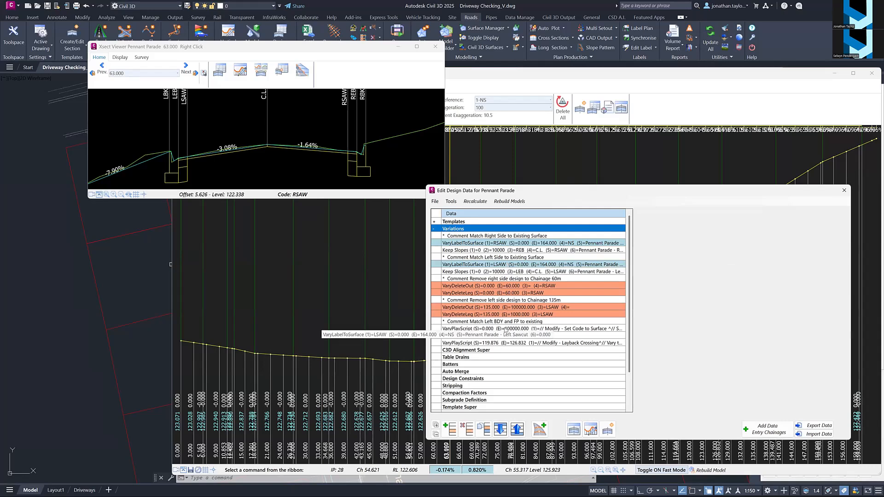
left_click(506, 329)
left_click(514, 342)
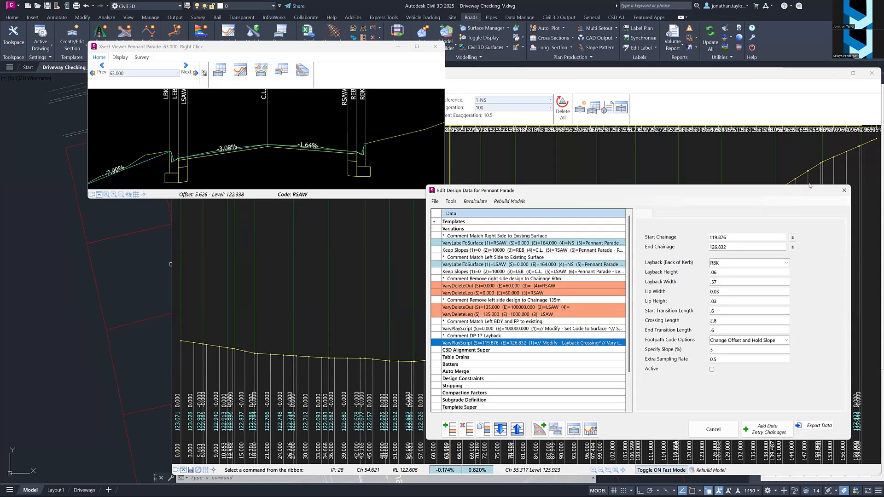
left_click(844, 190)
left_click(435, 46)
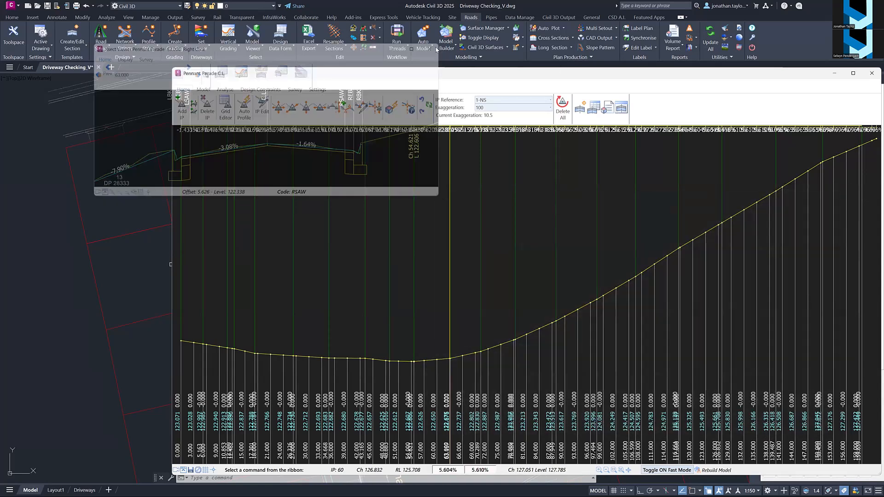
left_click(872, 74)
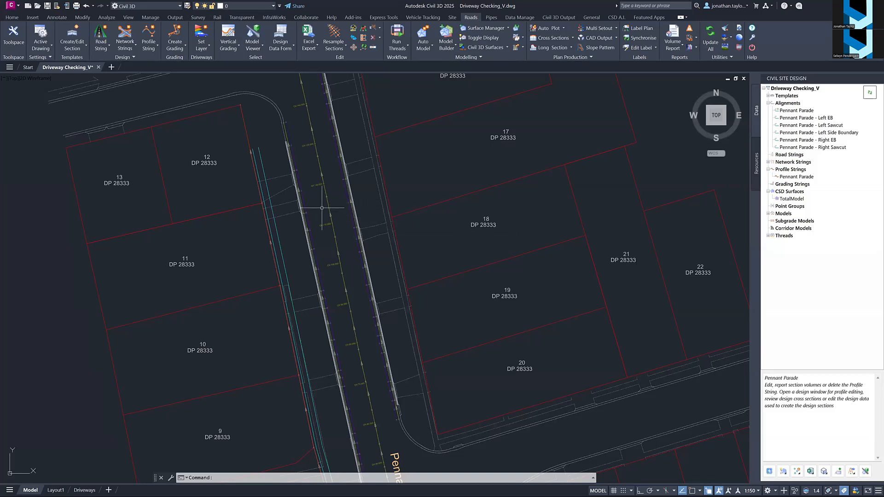
Set the driveway layer for the Pennant Parade alignment to the default category, ARDDrive-Pennant Parade, and check it in the layer list
middle_click_drag(317, 203, 351, 204)
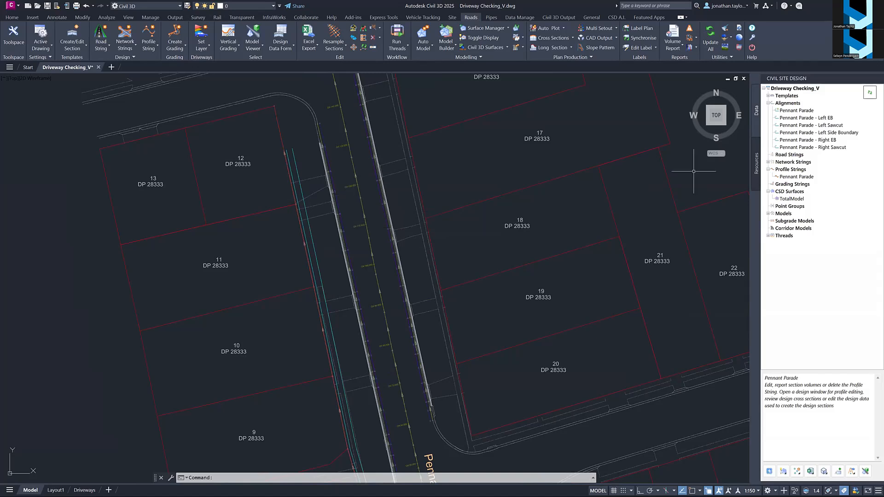
left_click(202, 49)
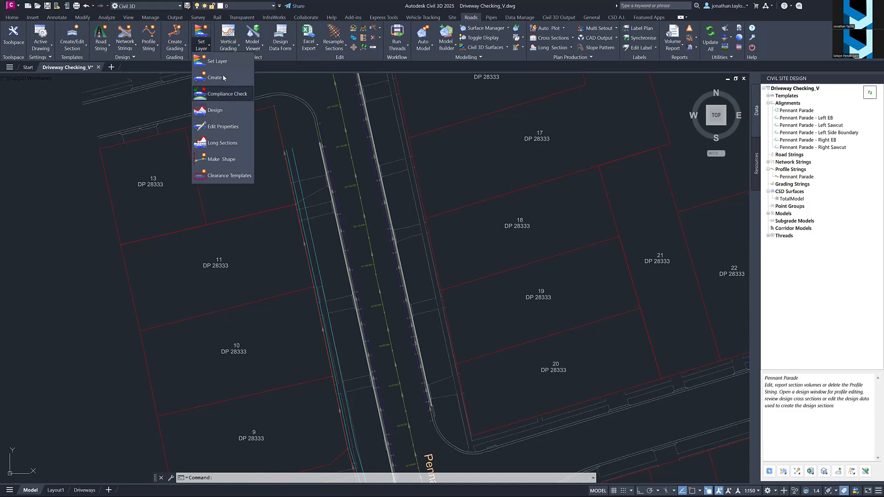
left_click(215, 62)
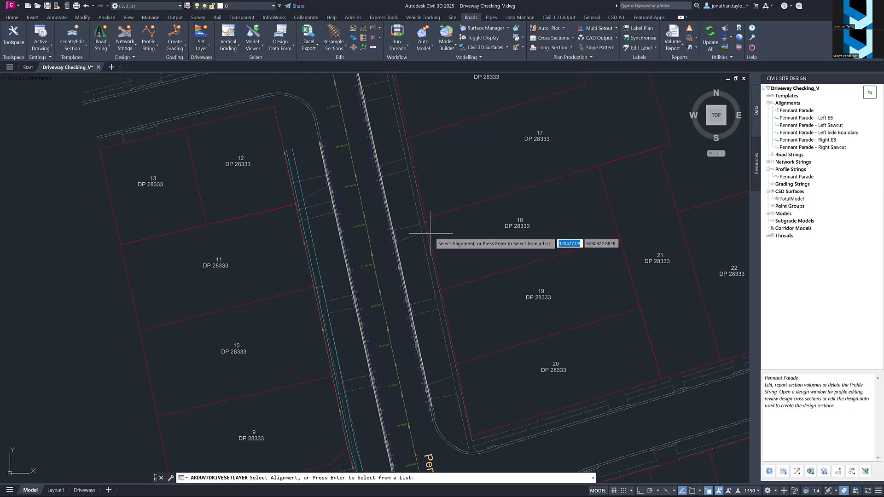
middle_click_drag(452, 183, 422, 193)
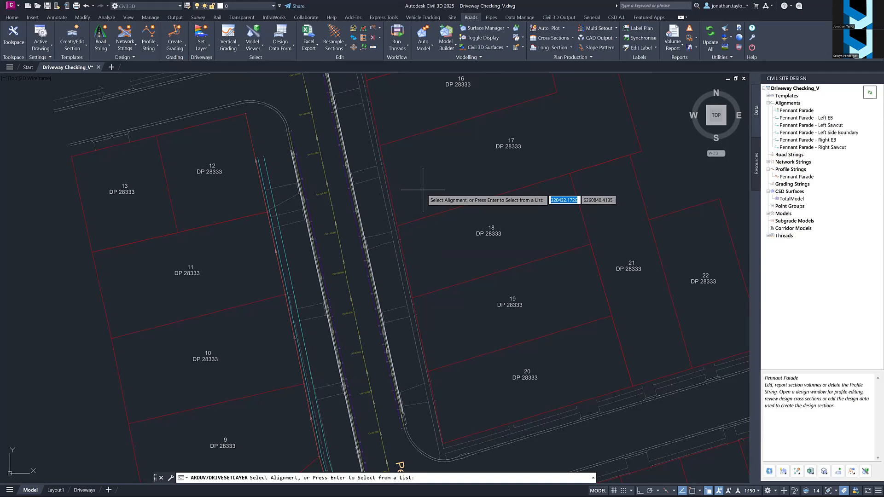
key("Return")
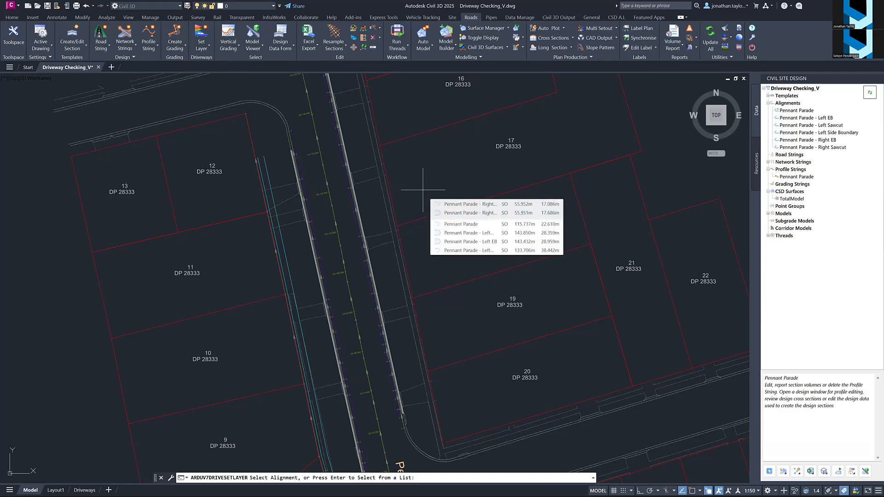
left_click(332, 204)
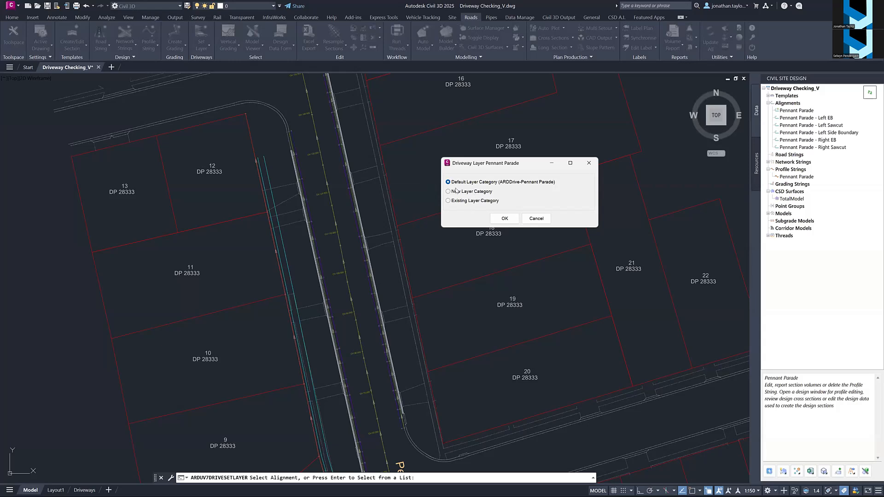
left_click(504, 219)
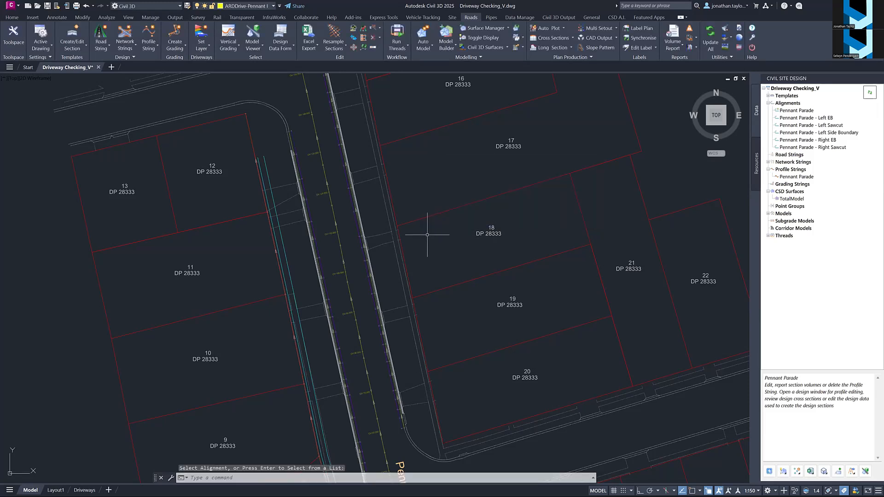
mouse_move(427, 235)
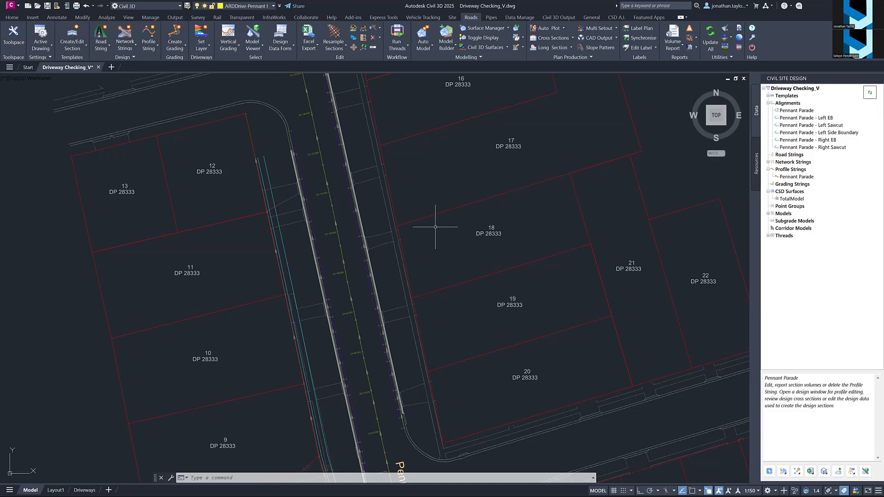
left_click(261, 6)
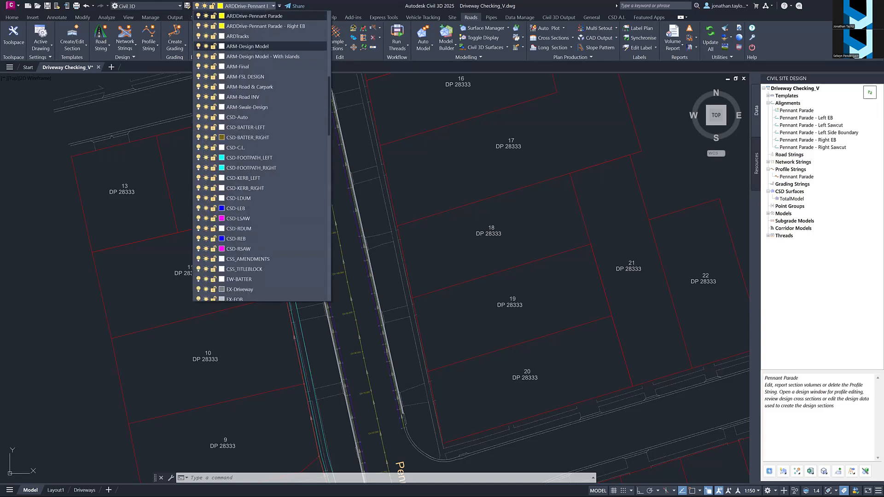
Try to draw a straight driveway polyline from the Pennant Parade road lane across the kerb into lot 20
key("Escape")
key("Escape")
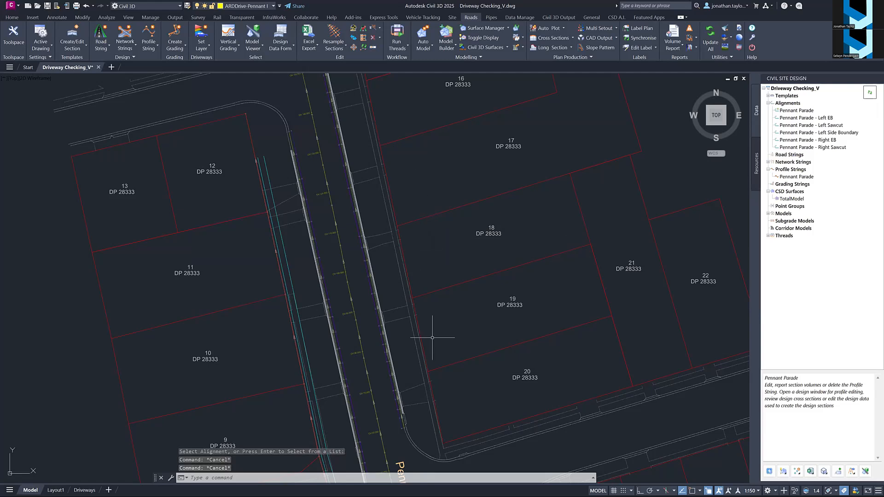
scroll(427, 362, "up", 2)
scroll(414, 296, "up", 2)
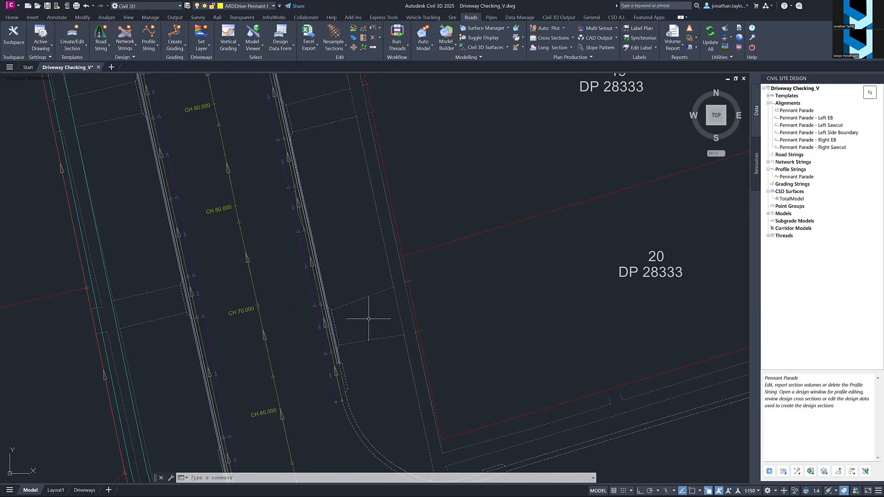
type("pl")
key("Return")
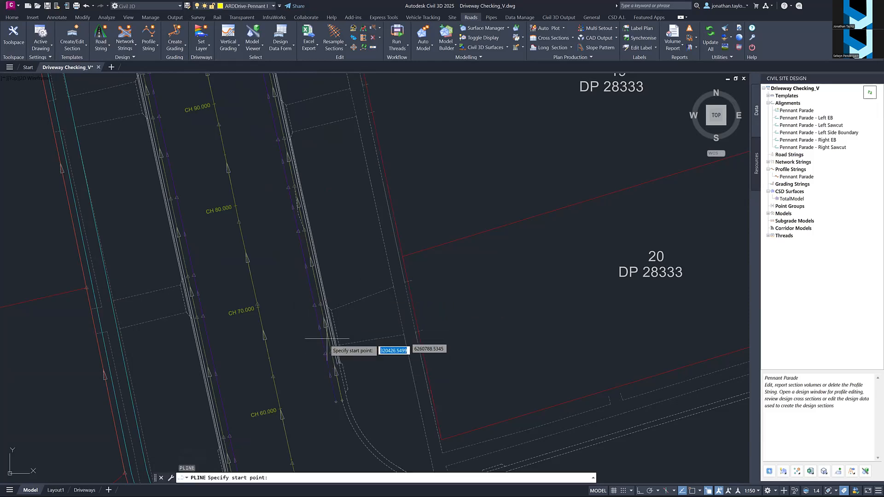
left_click(292, 340)
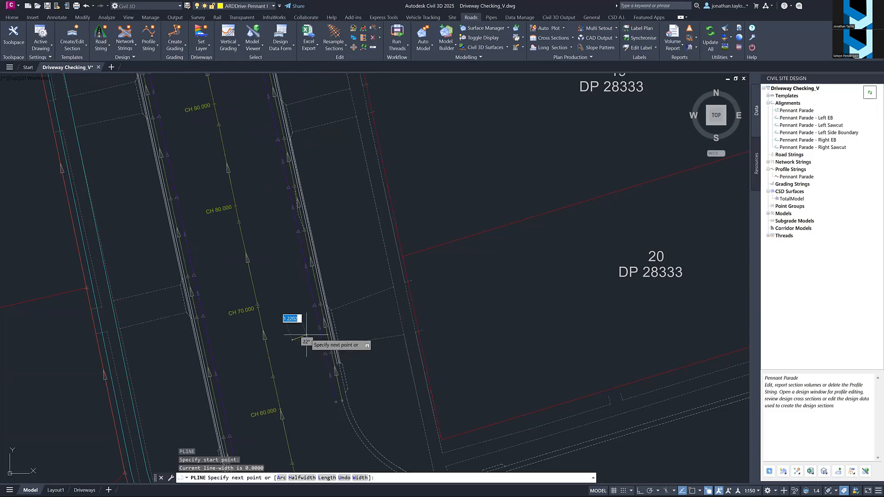
left_click(432, 300)
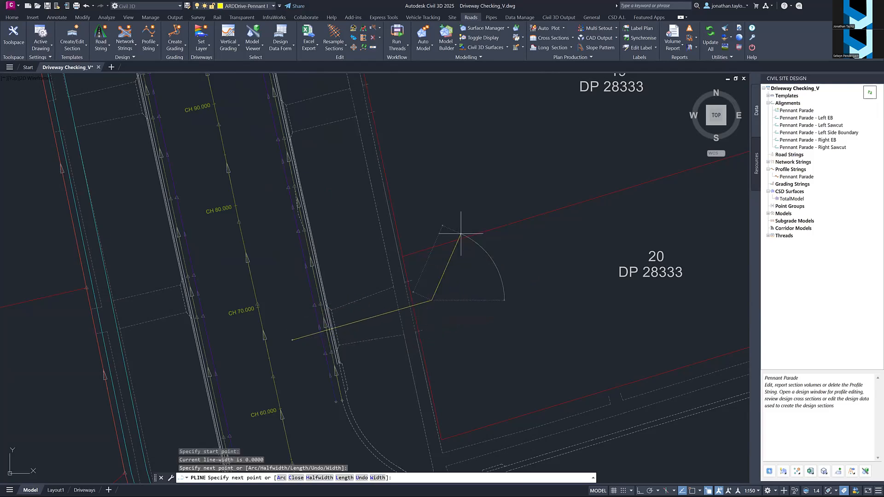
left_click(460, 234)
key("Return")
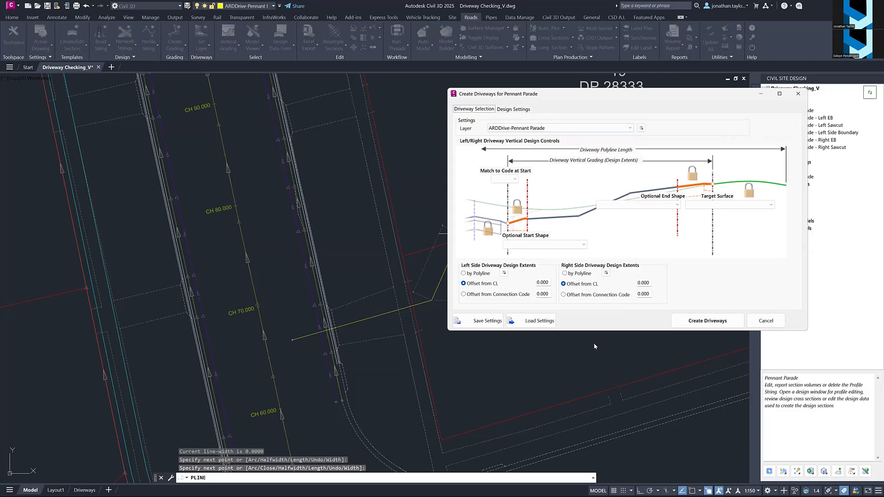
Dismiss the driveway creation dialog and erase the straight driveway polyline at lot 20
left_click(761, 321)
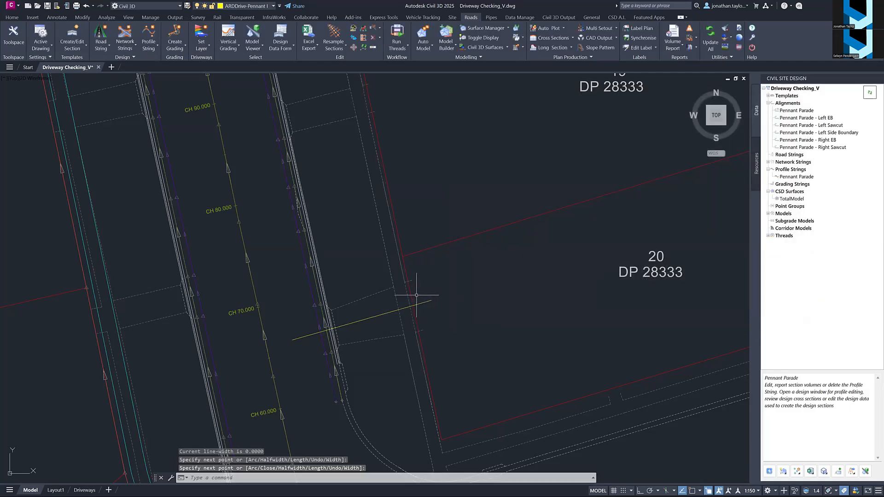
left_click(417, 304)
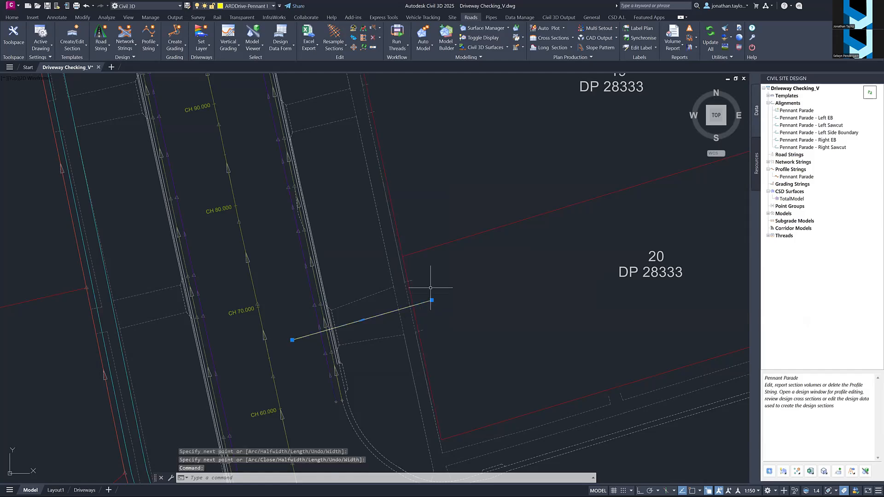
key("Delete")
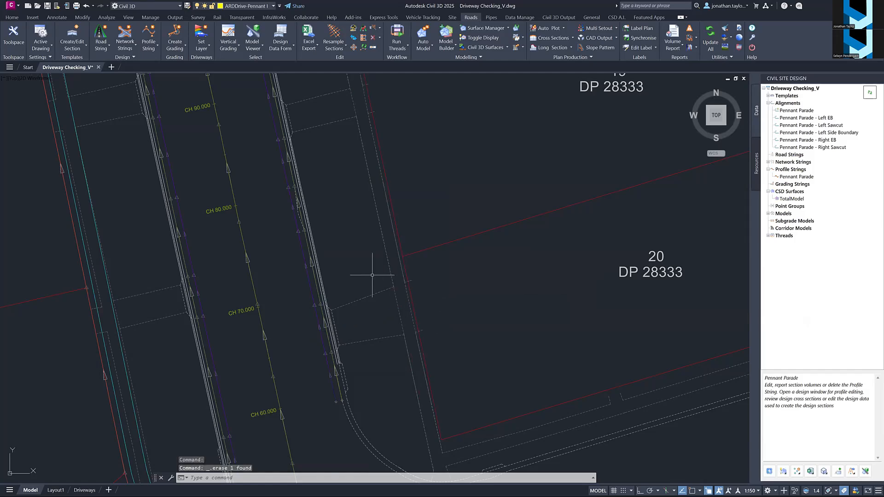
Draw lot 20's driveway polyline with a short leg in the road lane, a turning arc and a straight segment into the lot
middle_click_drag(372, 275, 429, 249)
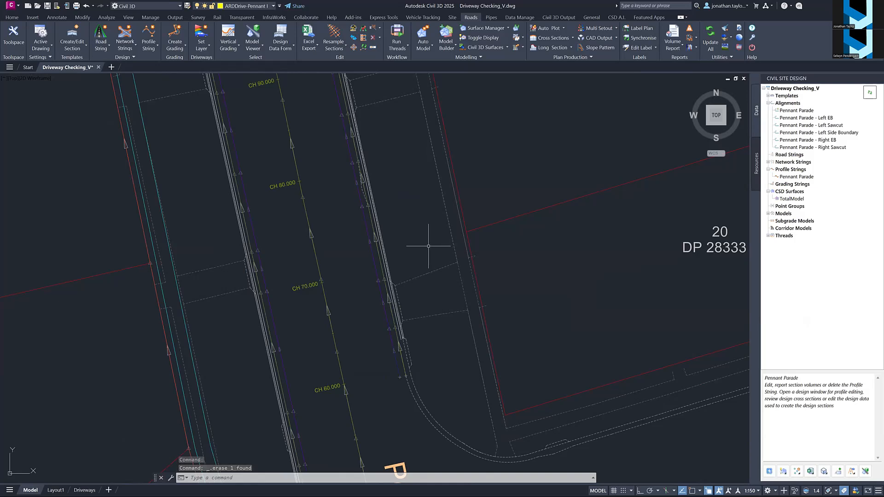
type("pl")
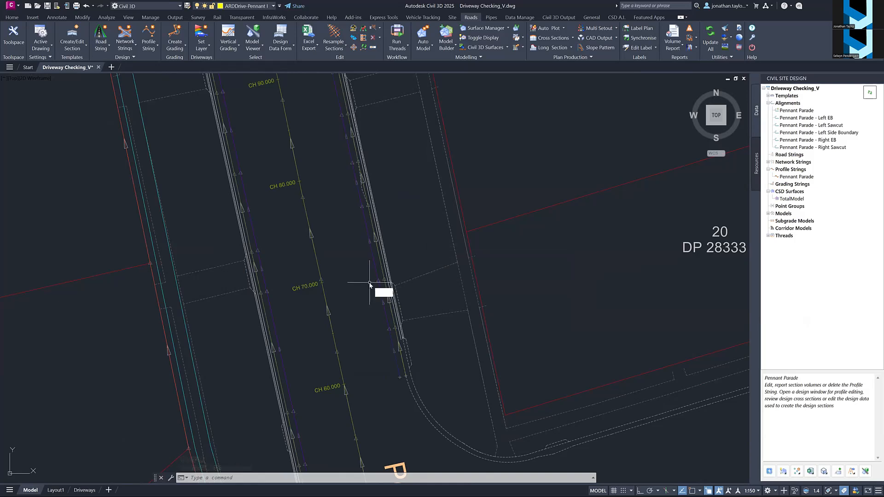
key("Return")
left_click(342, 266)
left_click(356, 304)
type("a")
key("Return")
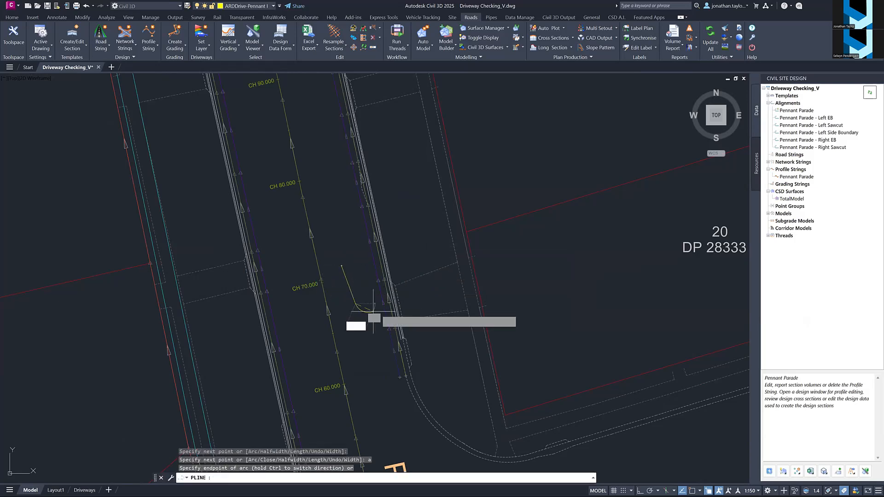
left_click(374, 317)
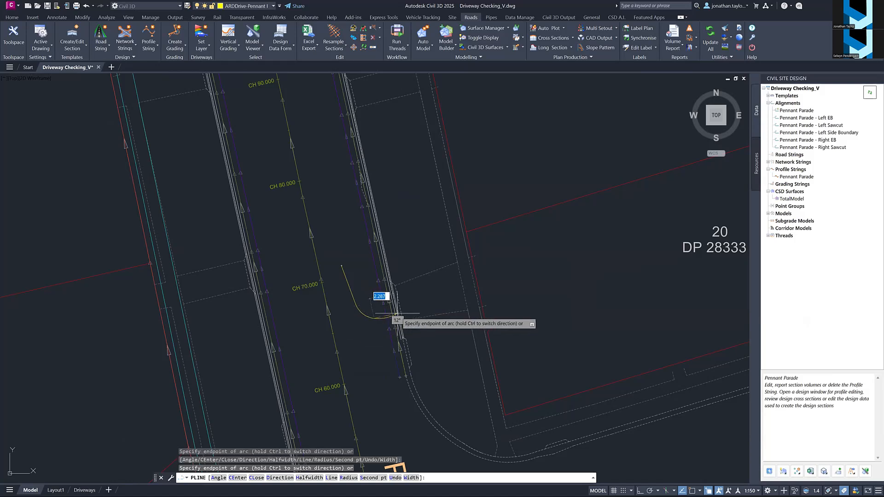
type("l")
key("Return")
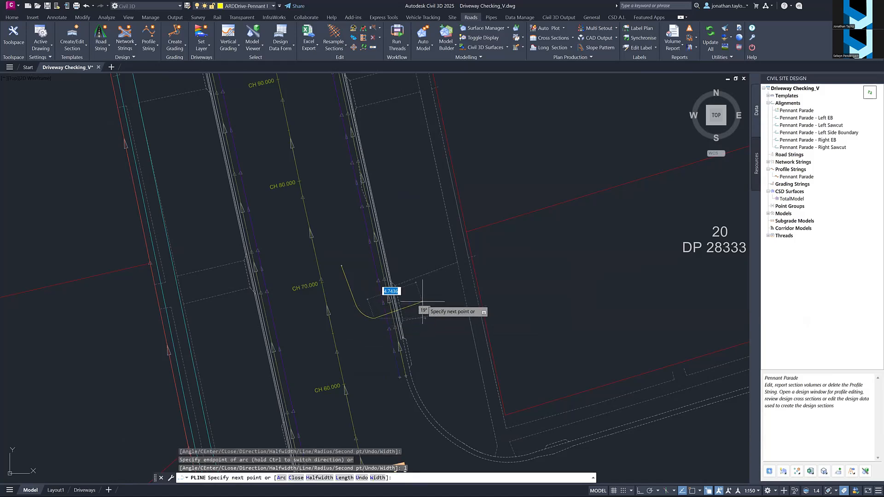
left_click(490, 284)
key("Escape")
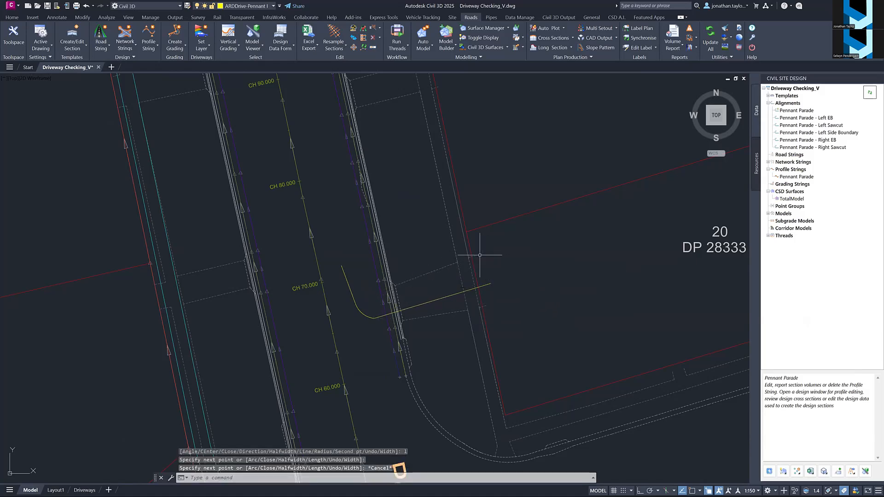
Stretch the start vertex and the arc's end vertex of lot 20's driveway polyline to follow the lane and smooth the turn
scroll(474, 256, "up", 2)
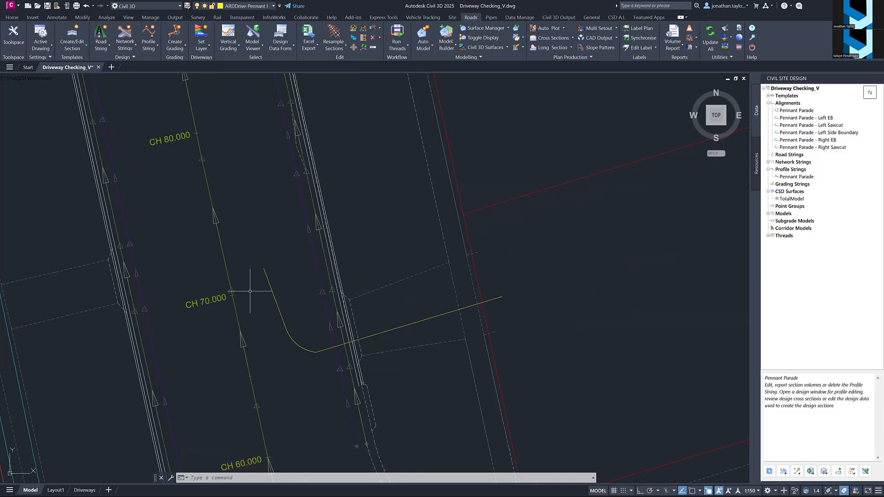
mouse_move(250, 290)
middle_mouse_down()
mouse_move(341, 212)
mouse_move(327, 215)
middle_mouse_up()
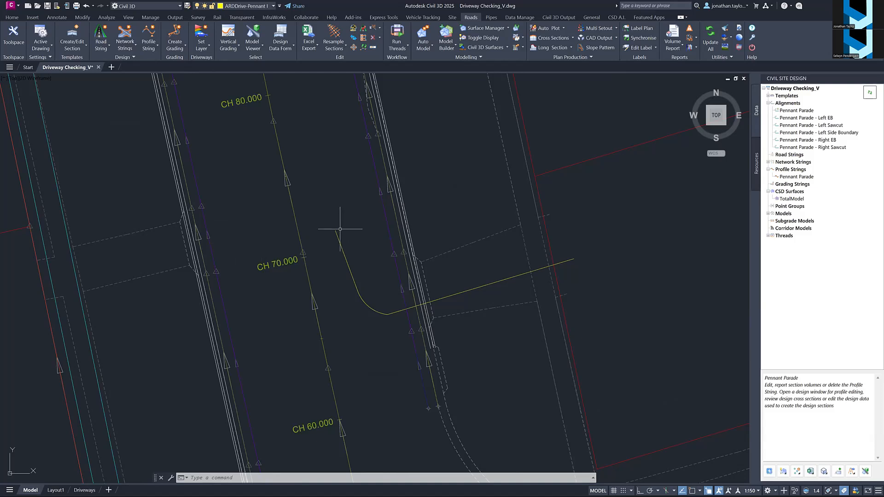
mouse_move(340, 228)
mouse_move(569, 260)
left_click(479, 287)
scroll(433, 288, "down", 2)
scroll(447, 211, "down", 1)
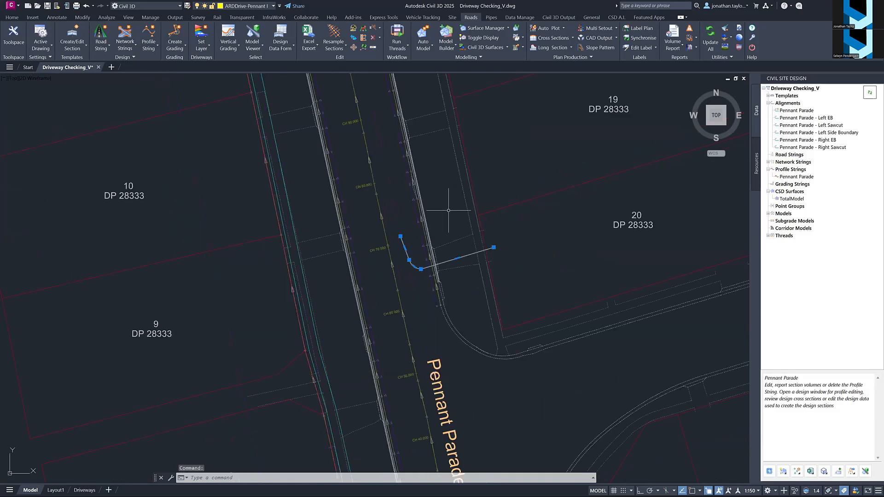
middle_click_drag(448, 192, 438, 260)
scroll(439, 259, "up", 1)
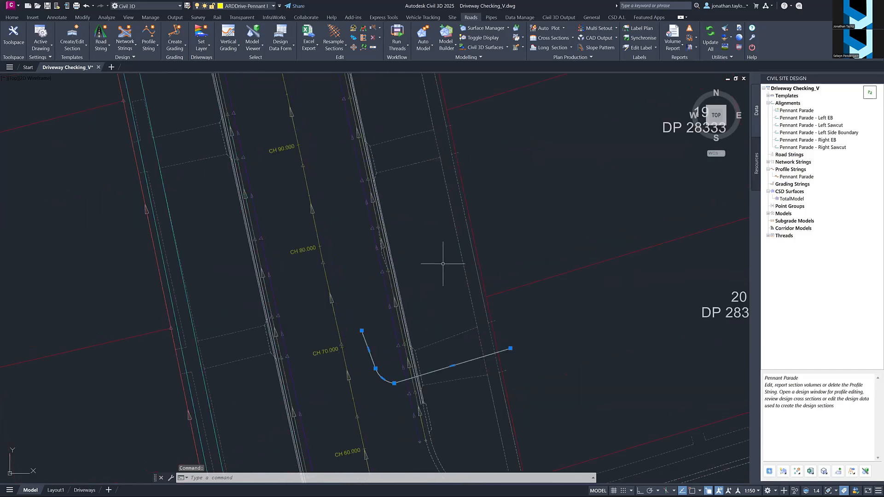
left_click(361, 331)
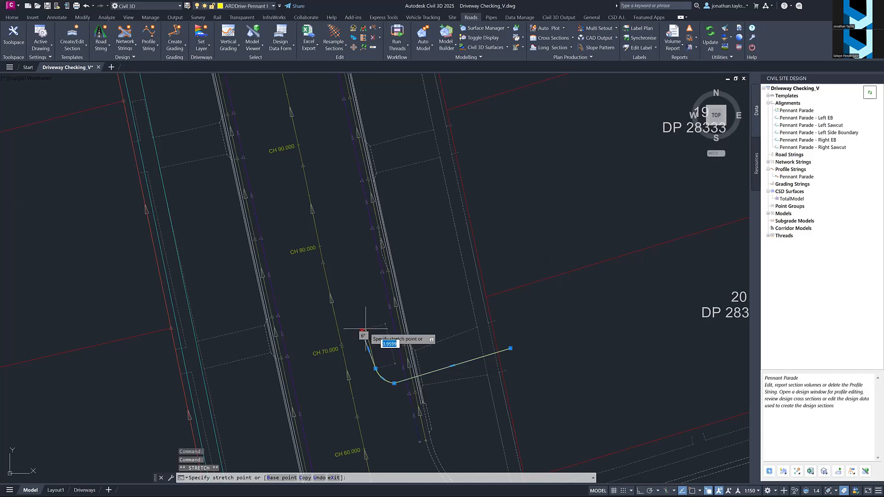
left_click(365, 323)
left_click(394, 383)
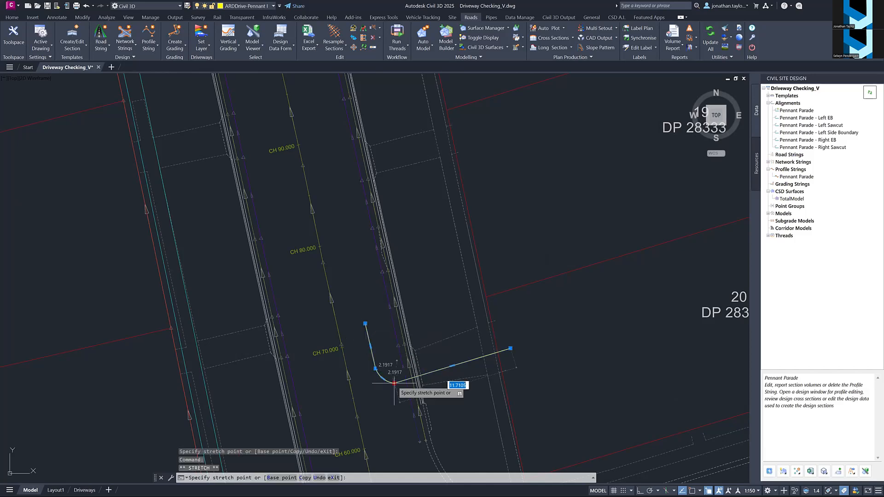
scroll(396, 384, "up", 2)
left_click(406, 379)
Copy lot 20's driveway polyline to the driveways of lots 19, 18, 17 and 16 along Pennant Parade
scroll(411, 343, "down", 2)
middle_click_drag(404, 332, 393, 388)
type("co")
key("Return")
left_click(415, 349)
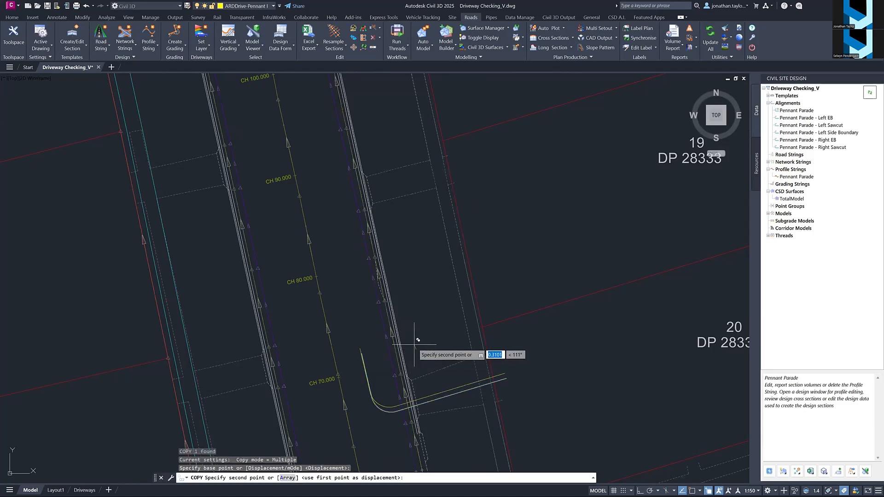
middle_click_drag(416, 205, 416, 297)
left_click(377, 228)
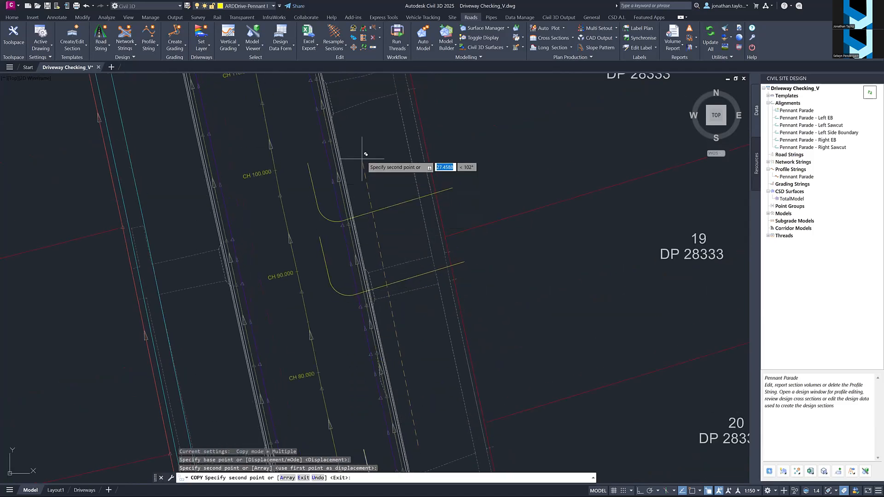
middle_click_drag(360, 158, 359, 331)
middle_click_drag(357, 200, 394, 321)
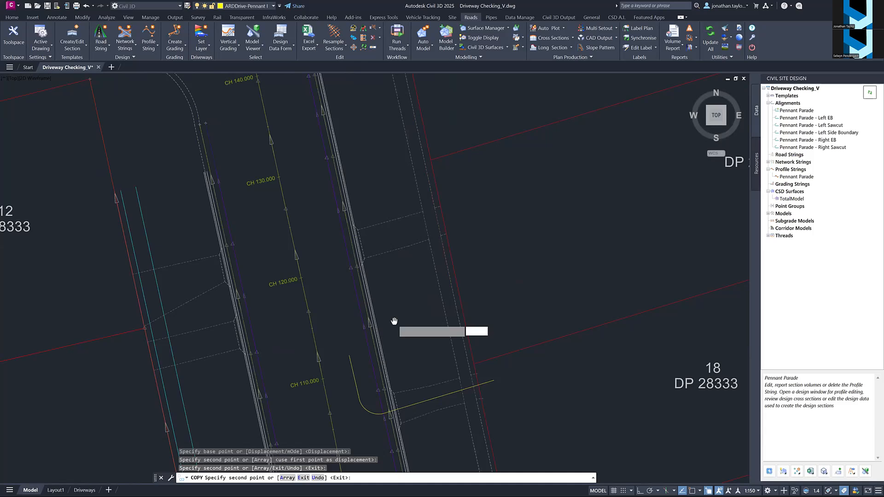
left_click(364, 186)
middle_click_drag(365, 168, 418, 367)
middle_click_drag(375, 184, 399, 310)
key("Escape")
Examine the copied driveway polylines along Pennant Parade and check the layer of the polyline at lot 20
scroll(381, 293, "down", 3)
middle_click_drag(441, 388, 367, 150)
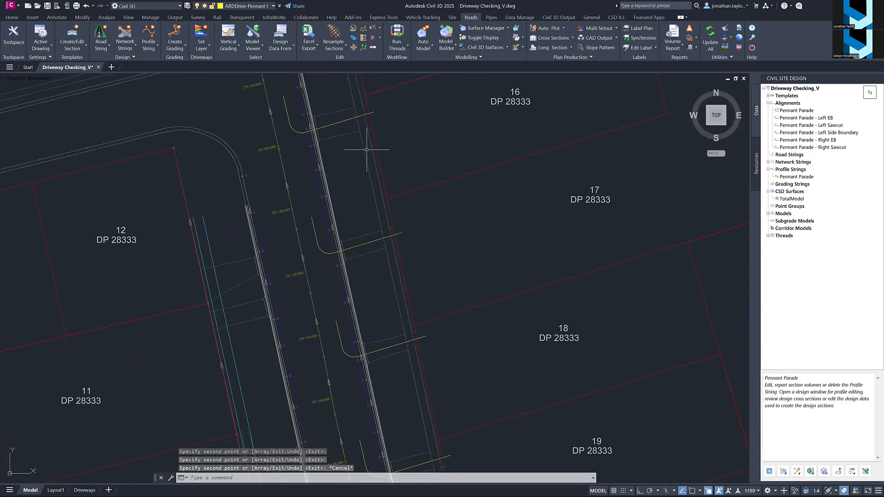
middle_click_drag(411, 395, 350, 188)
middle_click_drag(368, 377, 321, 341)
scroll(320, 341, "up", 2)
scroll(321, 341, "up", 2)
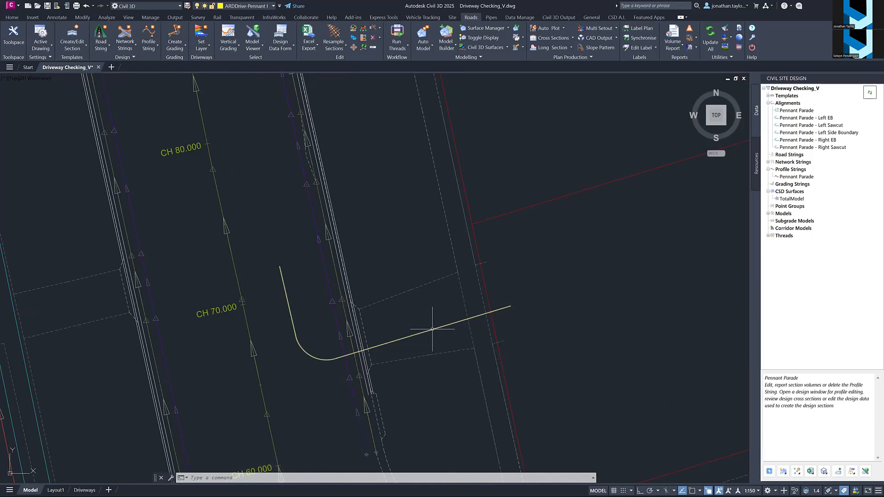
mouse_move(432, 329)
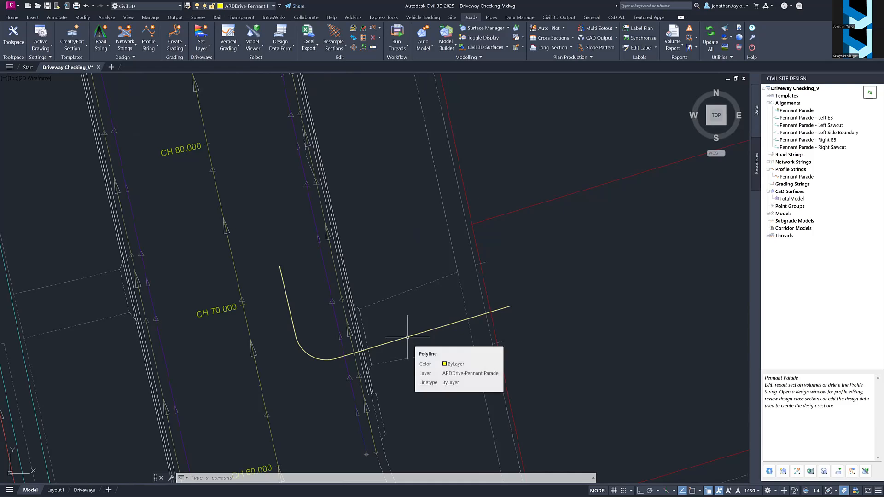
scroll(354, 313, "down", 2)
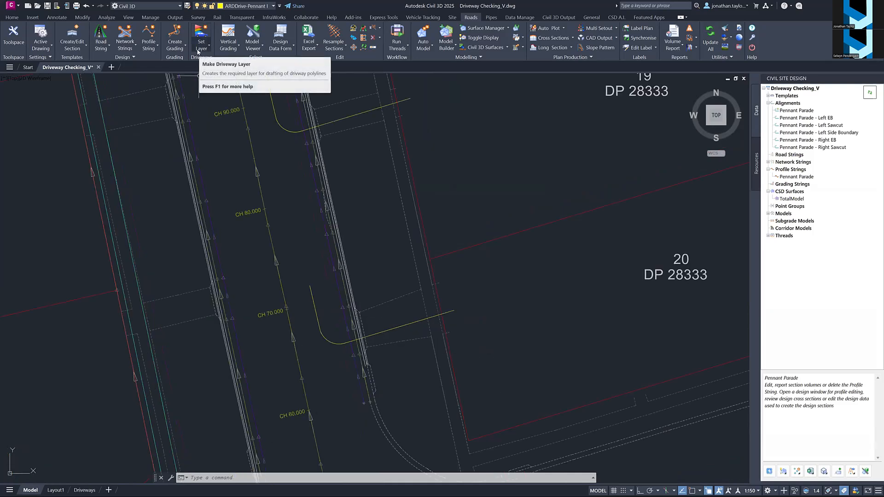
Start creating driveways for the Pennant Parade alignment and move the settings dialog clear of the driveway polylines
left_click(197, 52)
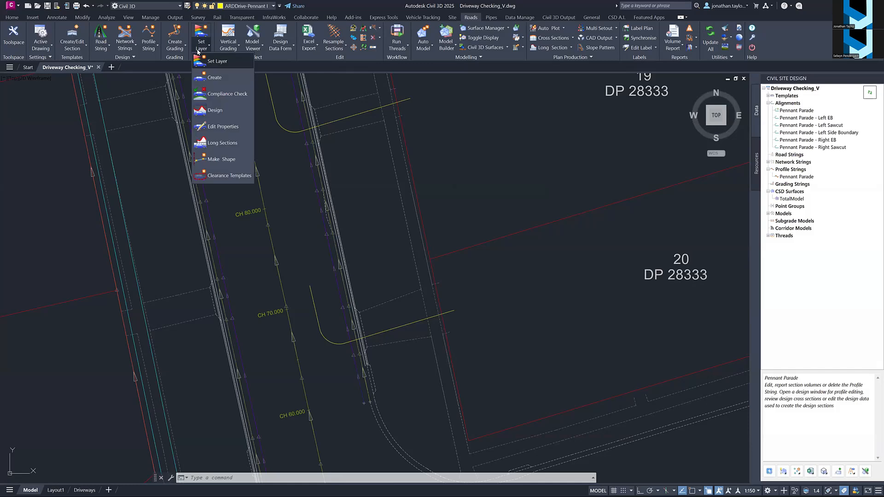
left_click(207, 77)
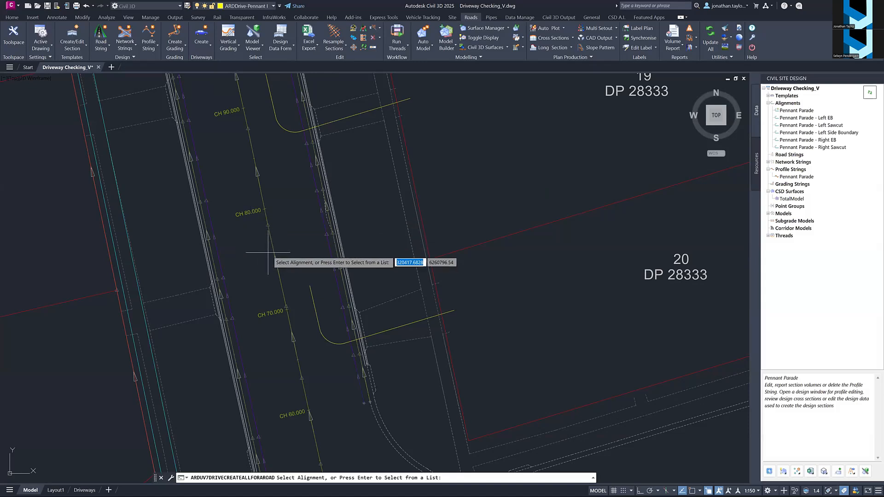
left_click(271, 252)
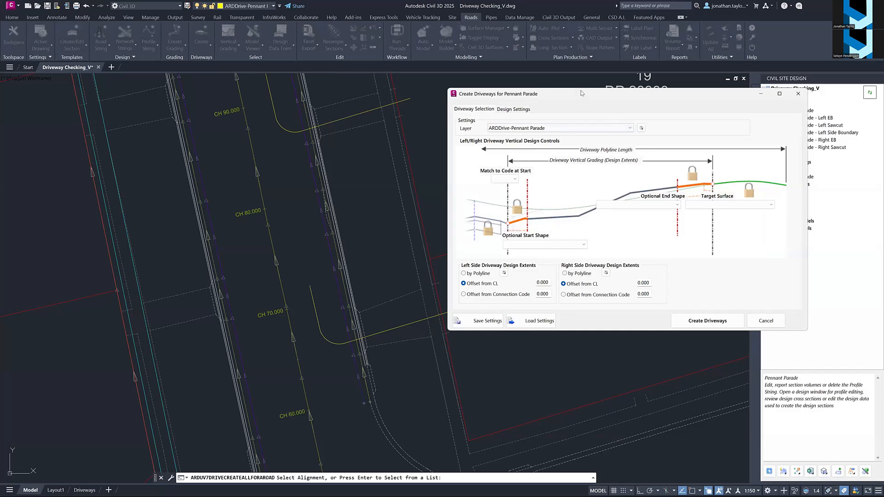
left_click_drag(581, 95, 580, 44)
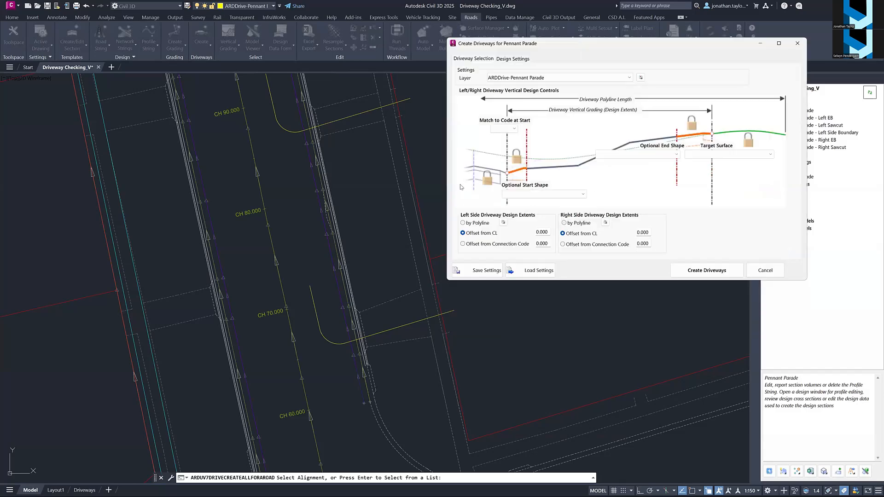
Match the driveways' start to code INV and set the optional start shape to Layback-600wd-80ht-30lip
left_click(507, 129)
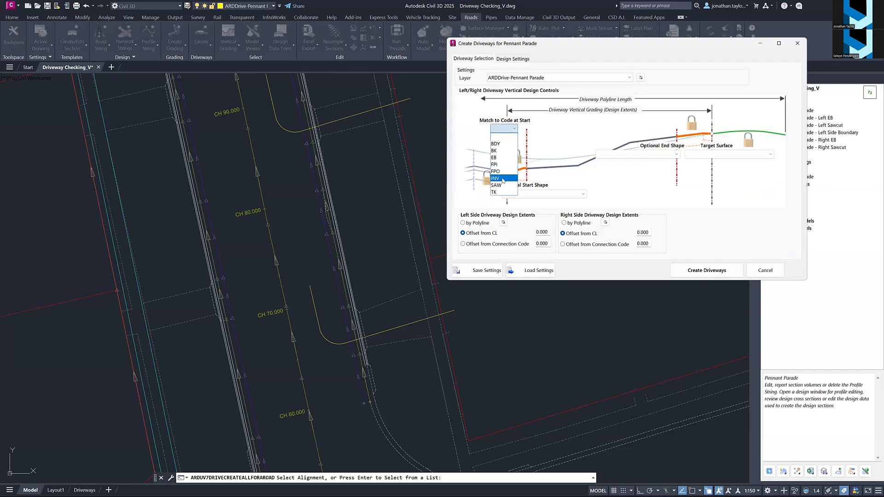
left_click(502, 178)
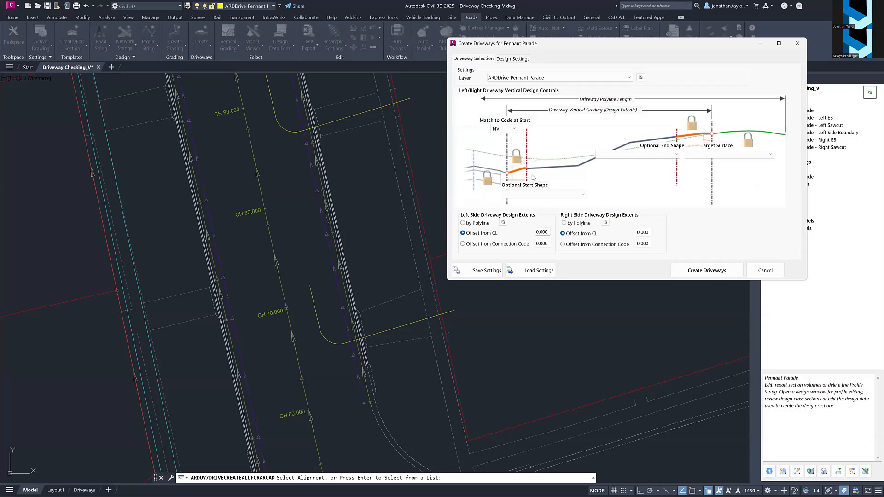
left_click(521, 197)
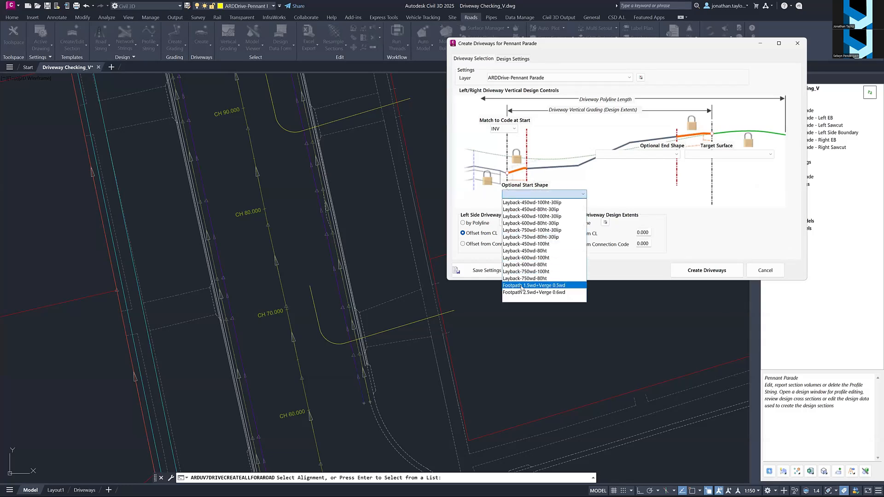
left_click(553, 183)
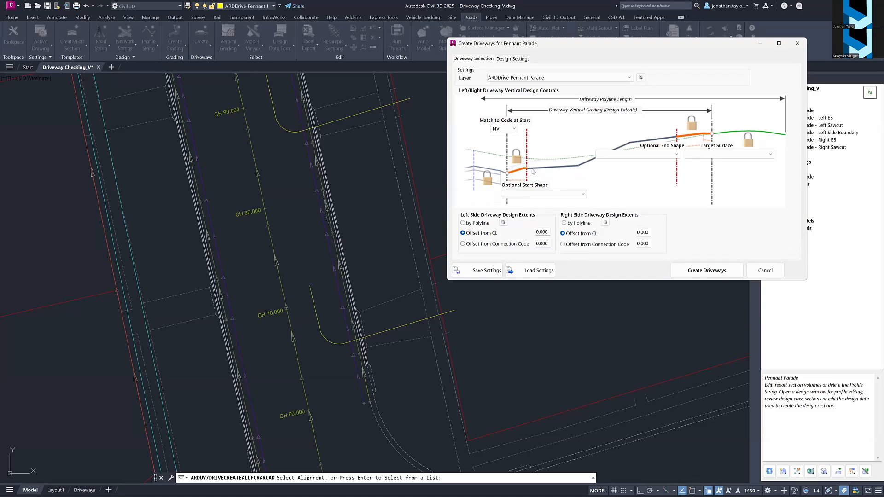
left_click(545, 195)
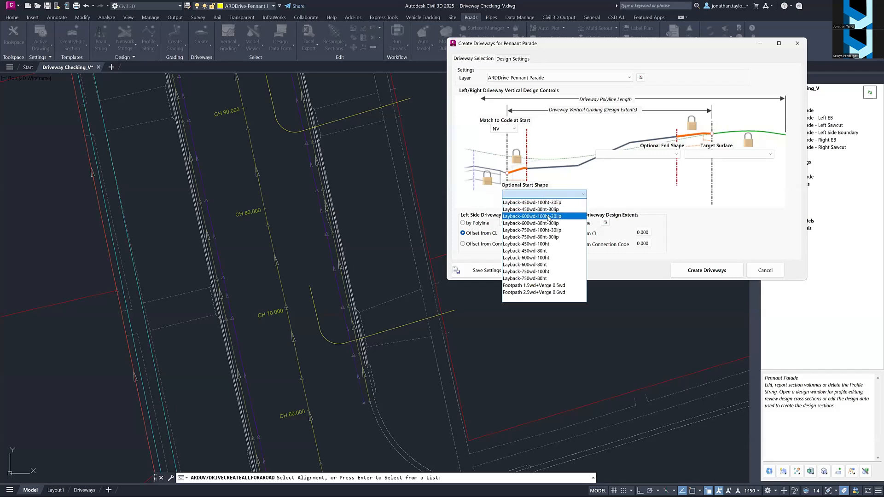
left_click(547, 217)
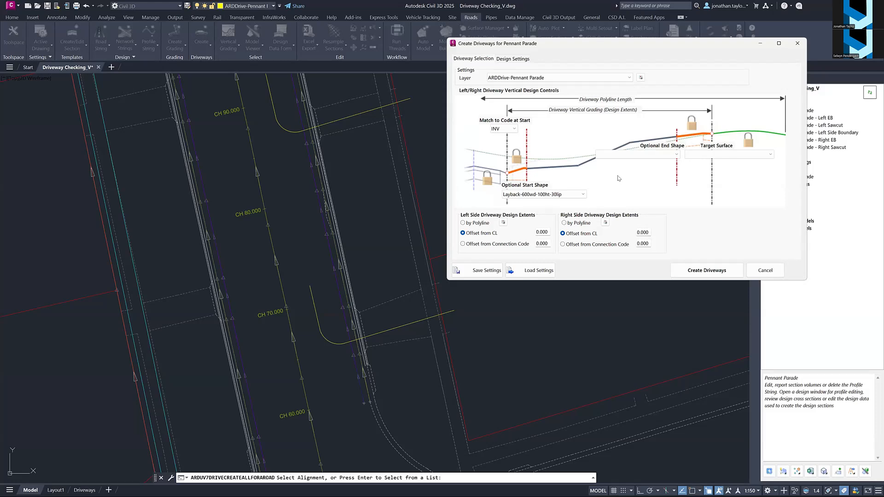
left_click(568, 197)
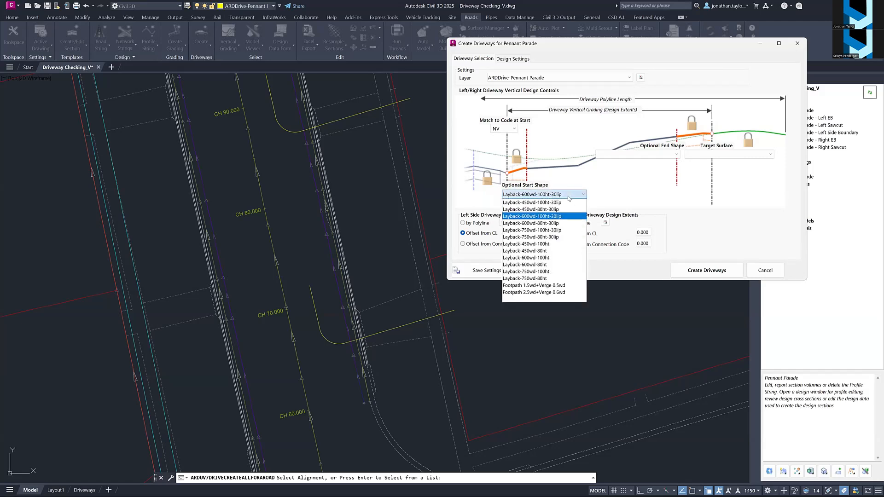
left_click(611, 195)
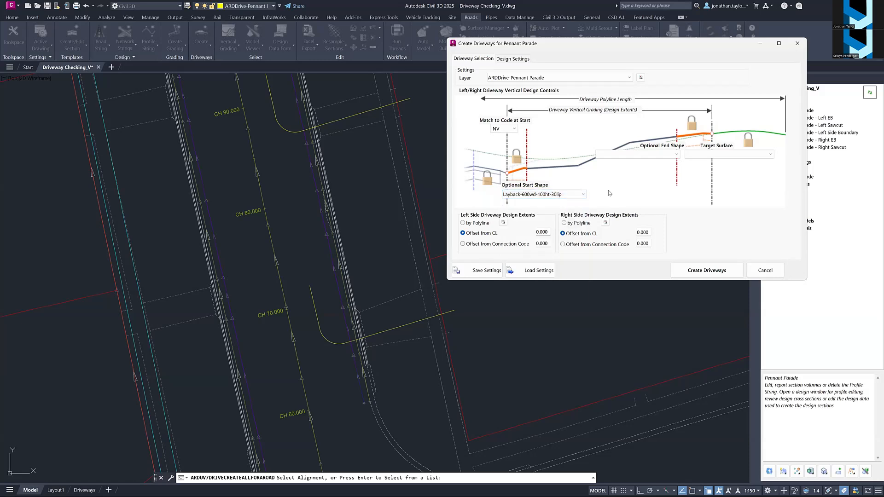
left_click(582, 194)
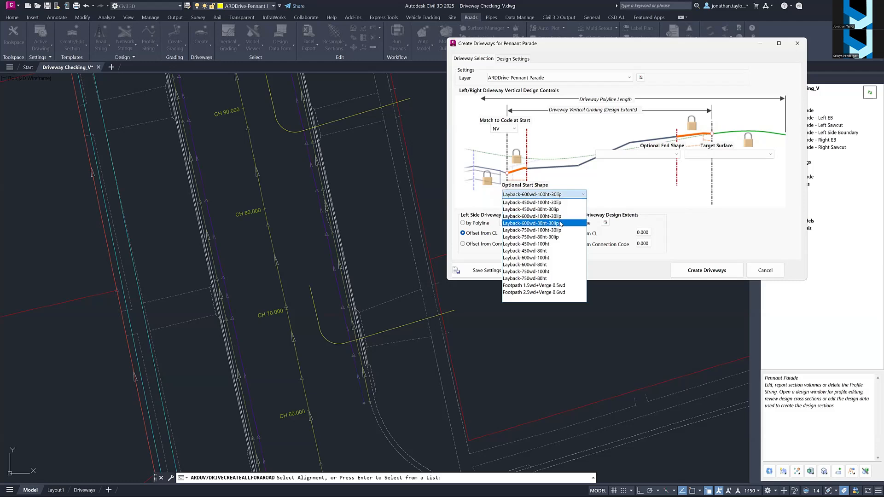
left_click(560, 223)
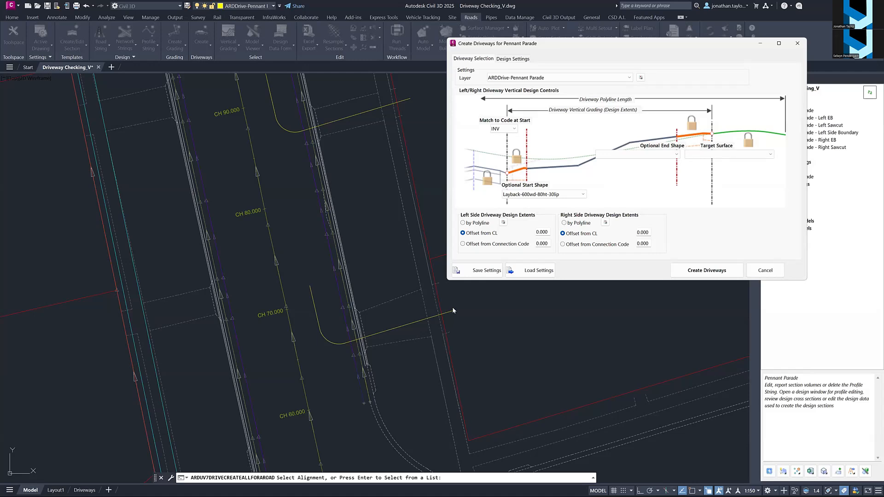
Set the target surface to NS and the left side driveway design extents to an offset of 10 from the centreline
left_click(697, 155)
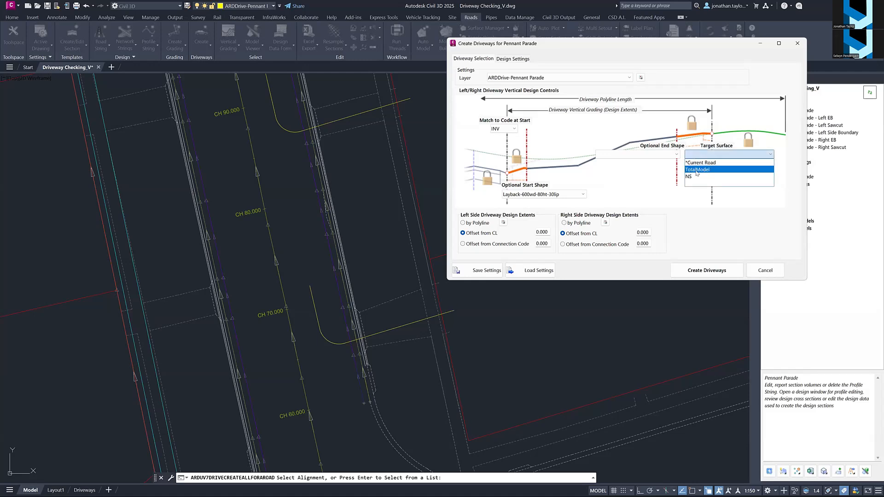
left_click(697, 176)
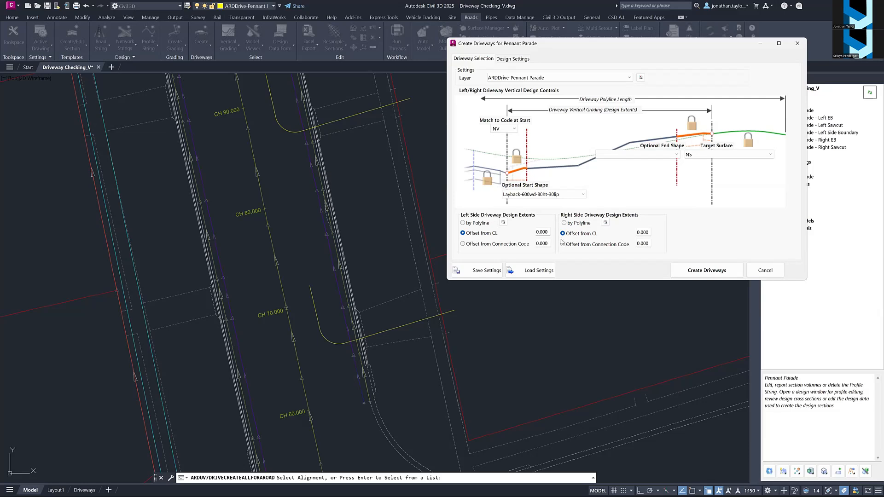
key("ctrl")
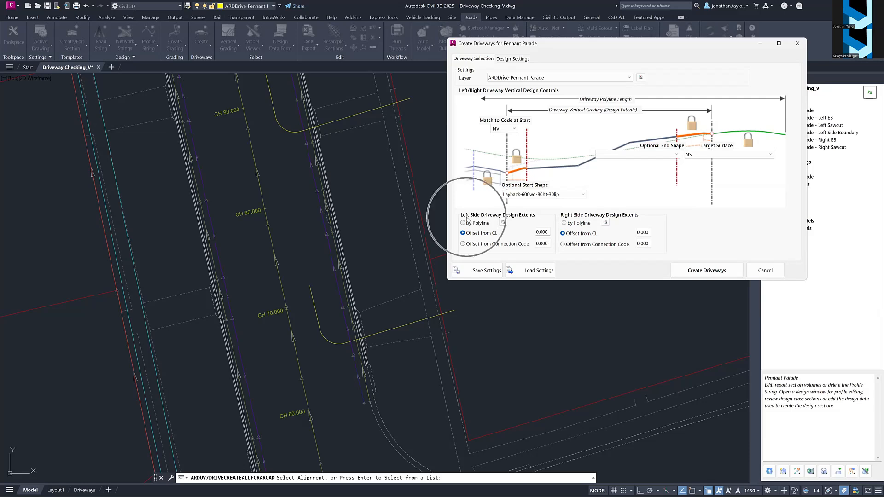
key("ctrl")
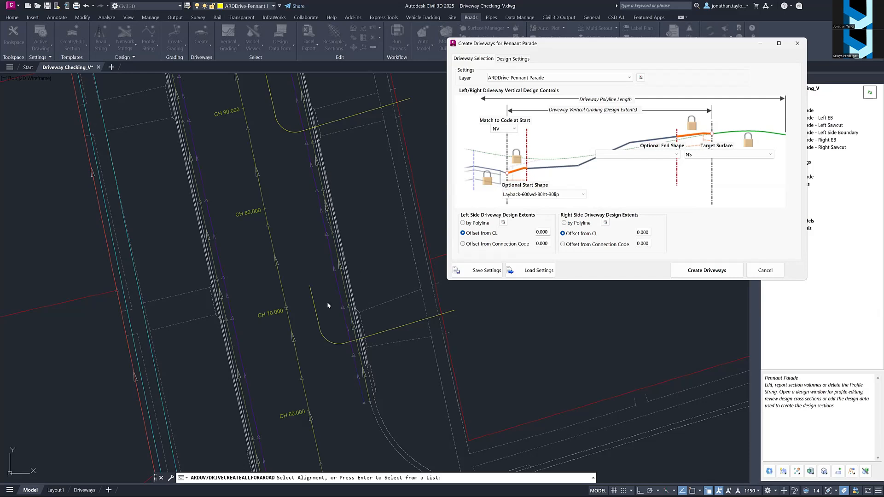
left_click(286, 314)
key("ctrl")
key("ctrl")
double_click(540, 232)
type("10")
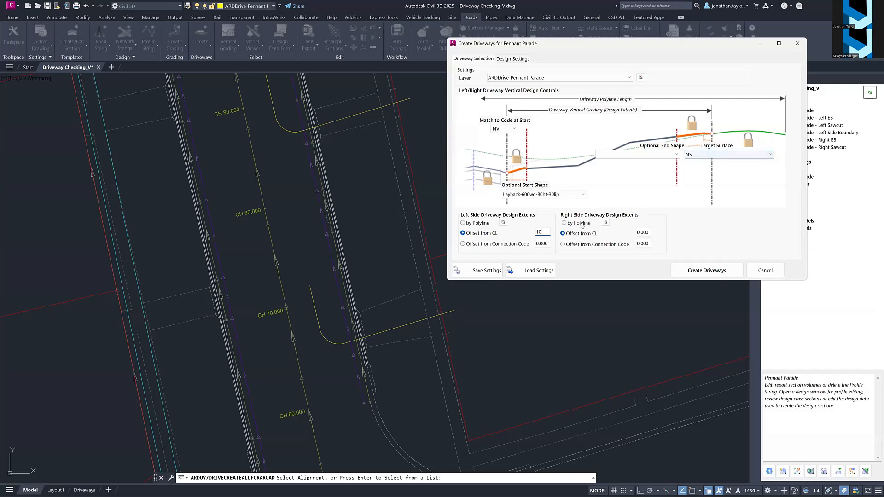
Define the right side driveway design extents by polyline, picking the front boundary line of lots 19 and 20
left_click(564, 223)
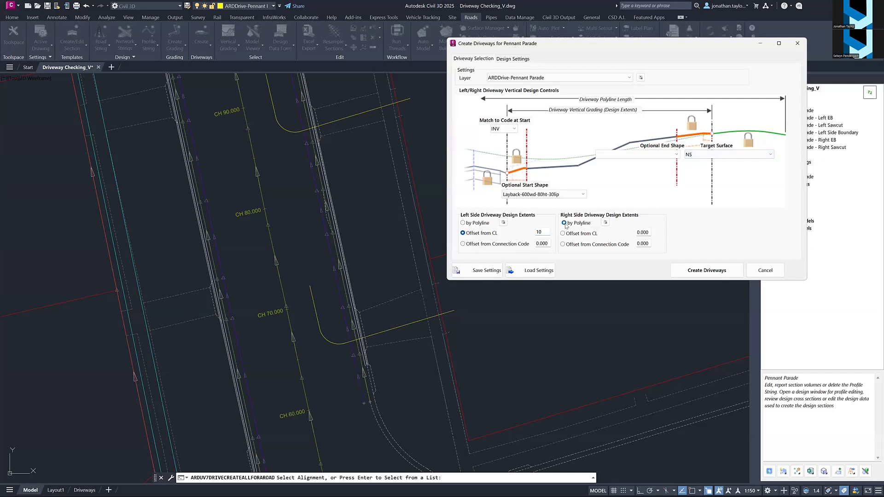
left_click(605, 223)
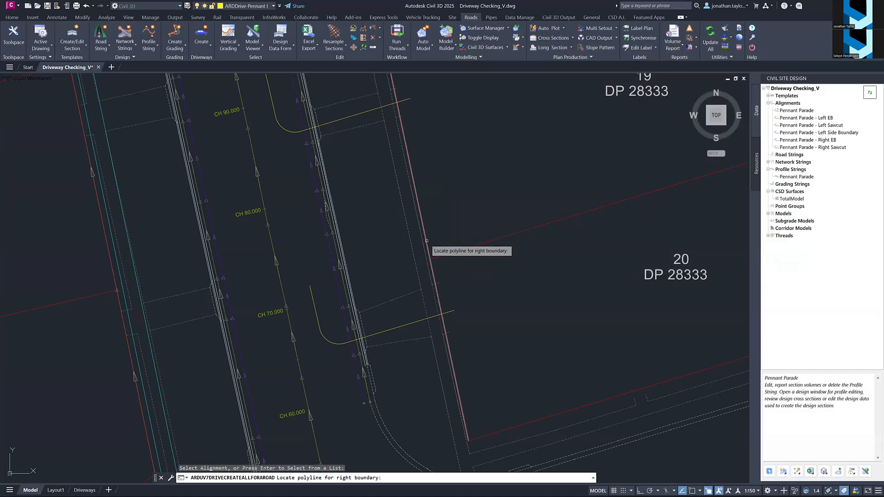
left_click(426, 240)
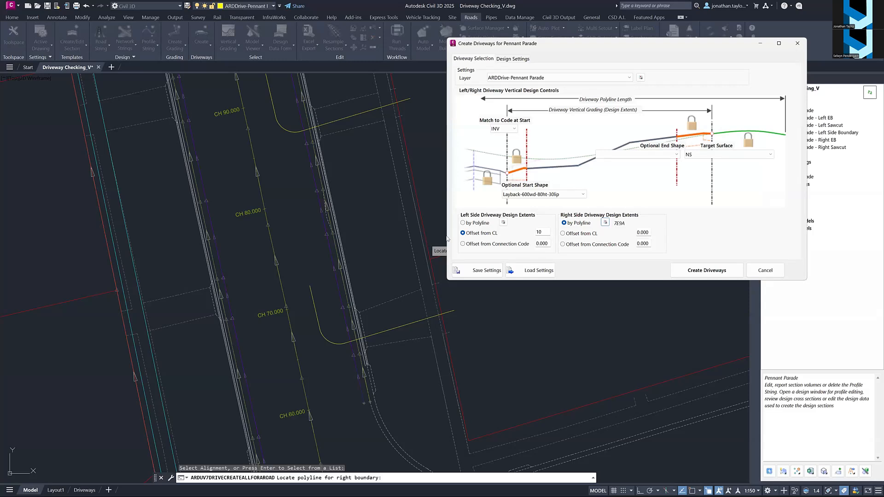
left_click_drag(561, 44, 622, 66)
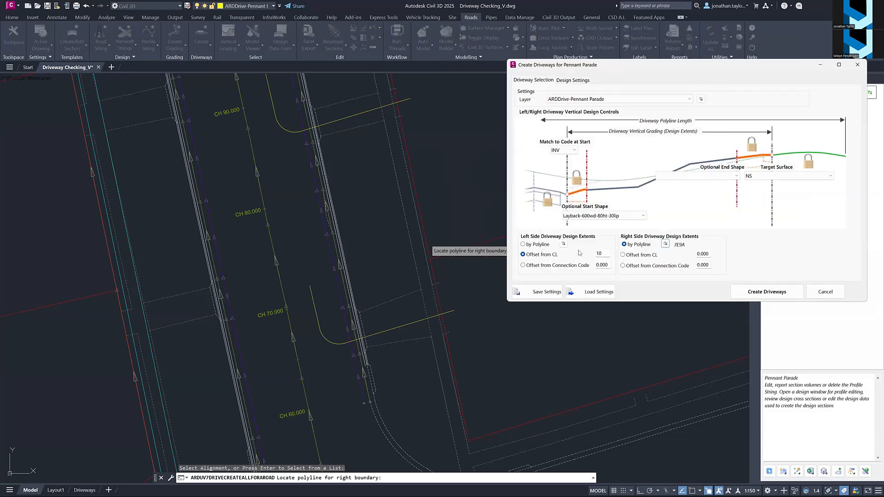
Add the B85 AS2890.1-2004 vehicle to the driveway design settings and return to the driveway selection settings
left_click(572, 81)
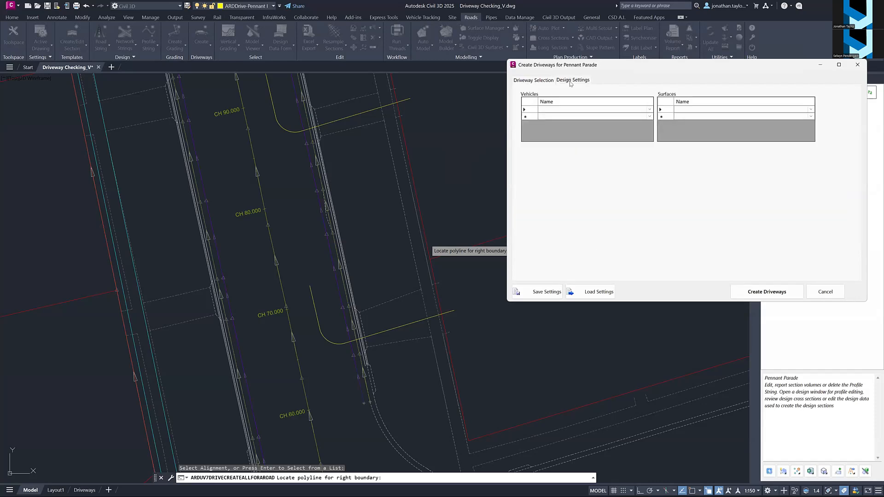
left_click(552, 110)
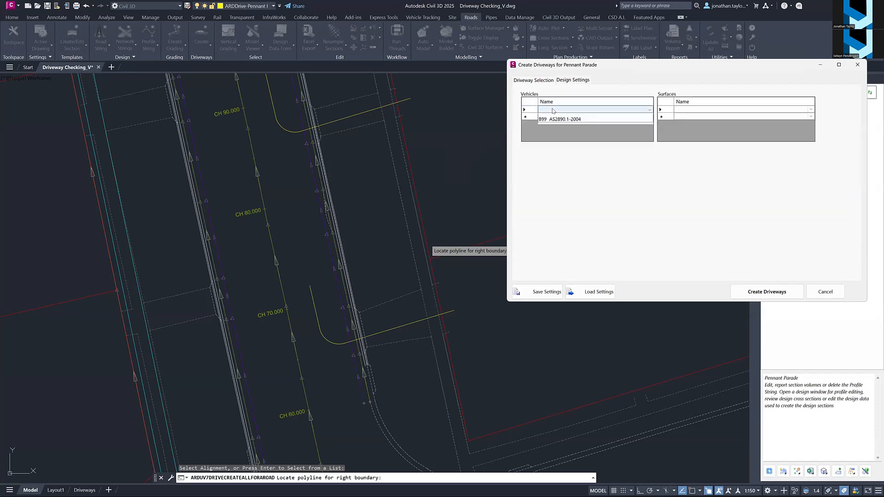
left_click(560, 126)
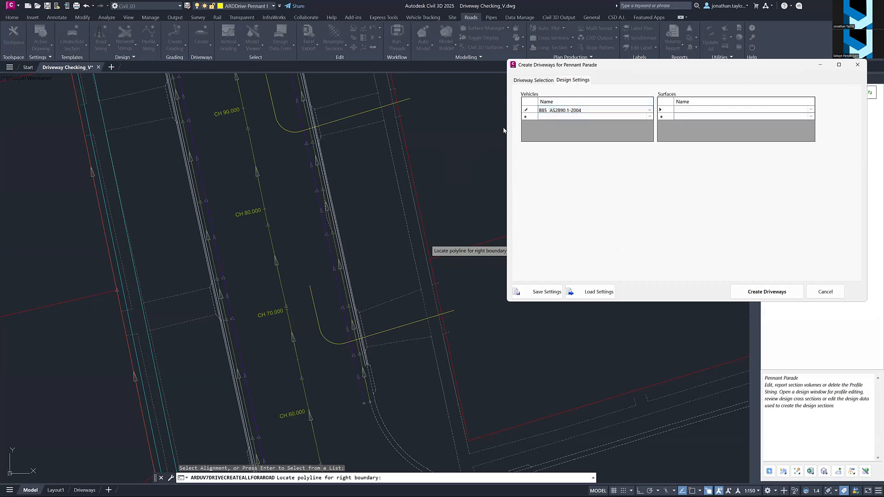
left_click(531, 82)
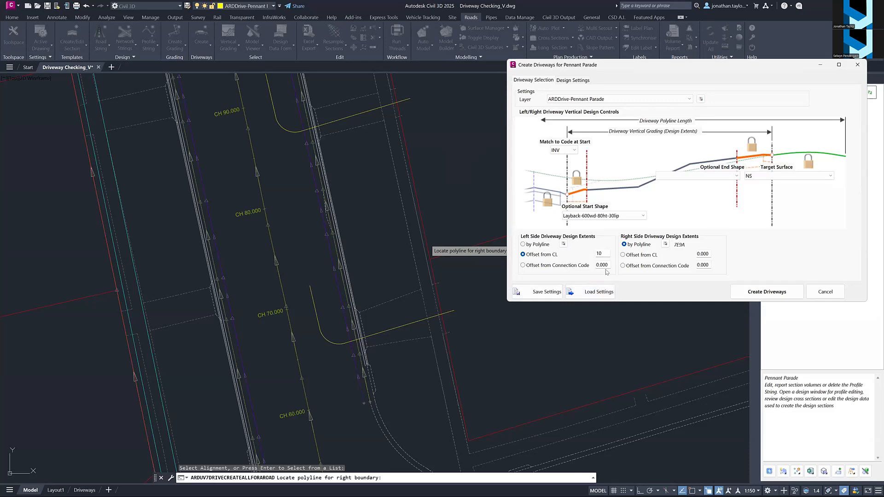
Run the driveway creation, zoom to the polyline listed in the polyline errors form and close the form
left_click(766, 292)
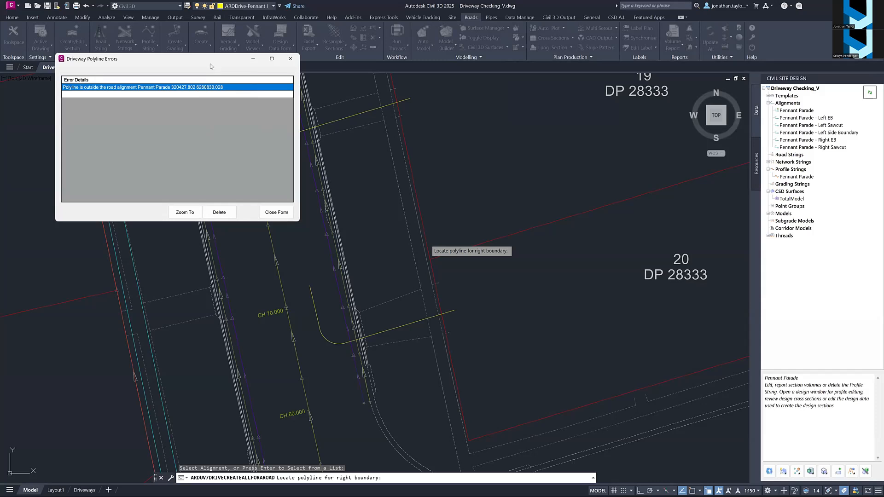
left_click_drag(215, 55, 704, 56)
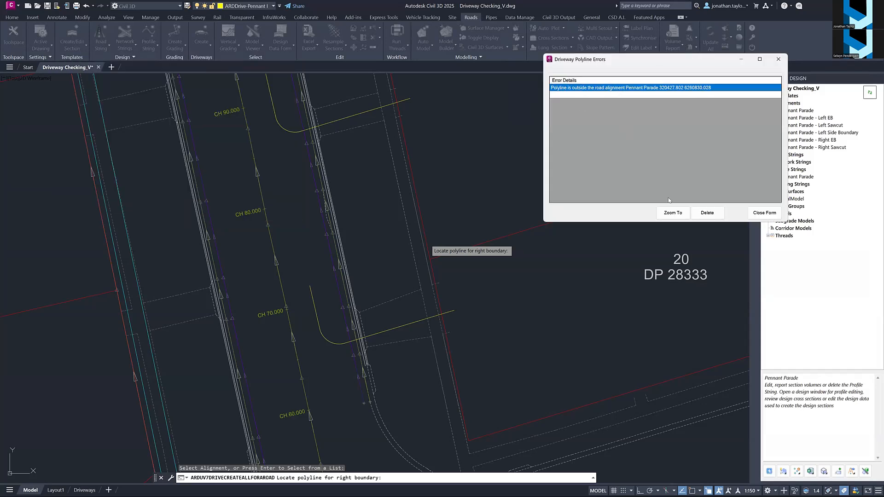
left_click(673, 213)
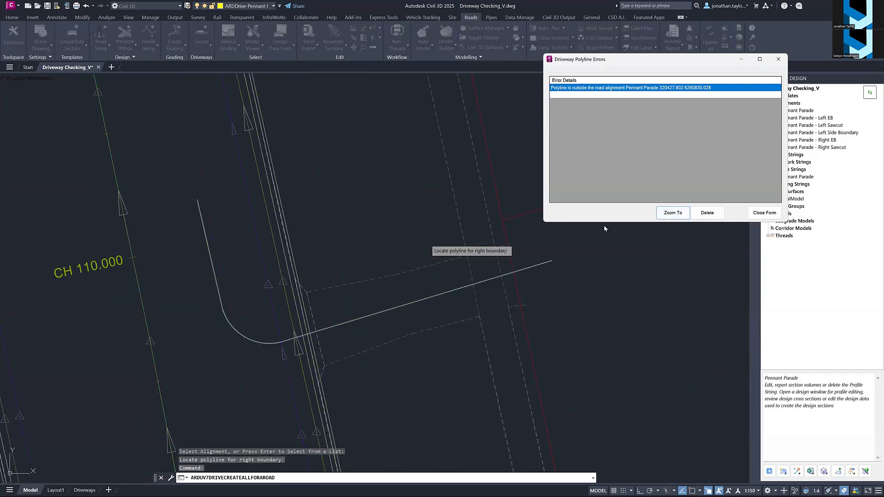
left_click(759, 213)
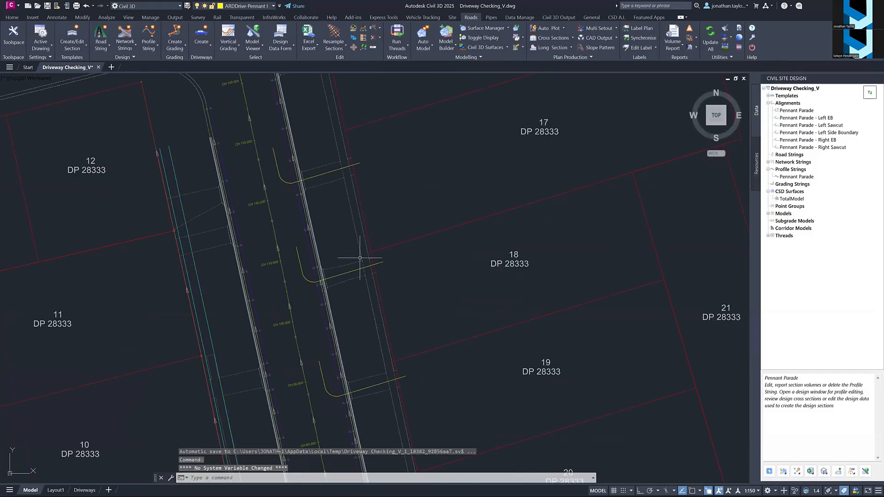
Move lot 18's driveway polyline slightly south along Pennant Parade
scroll(360, 258, "up", 2)
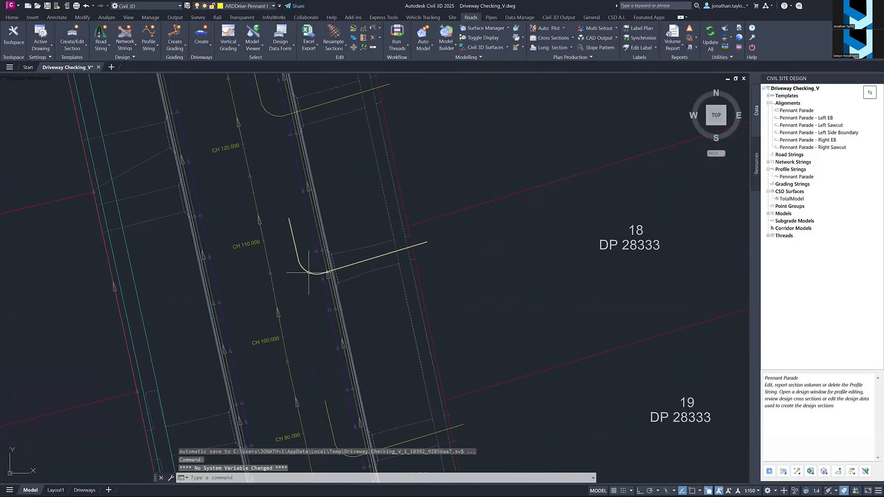
left_click(308, 273)
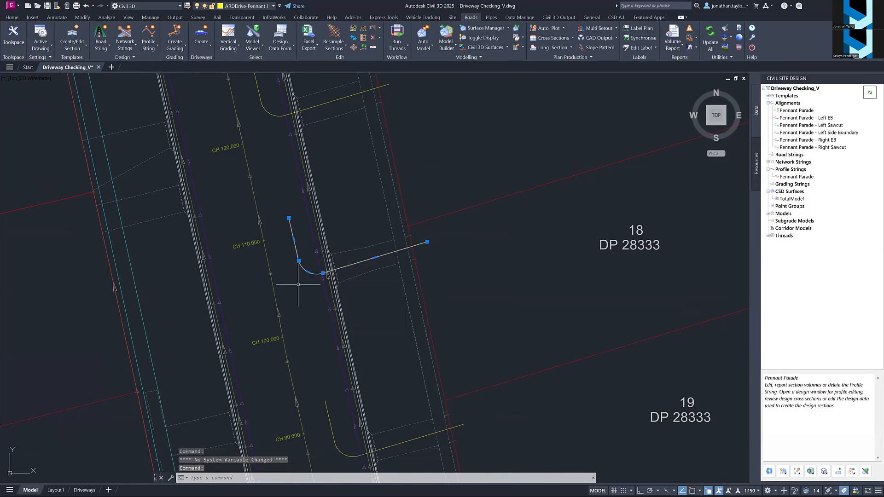
scroll(298, 284, "up", 2)
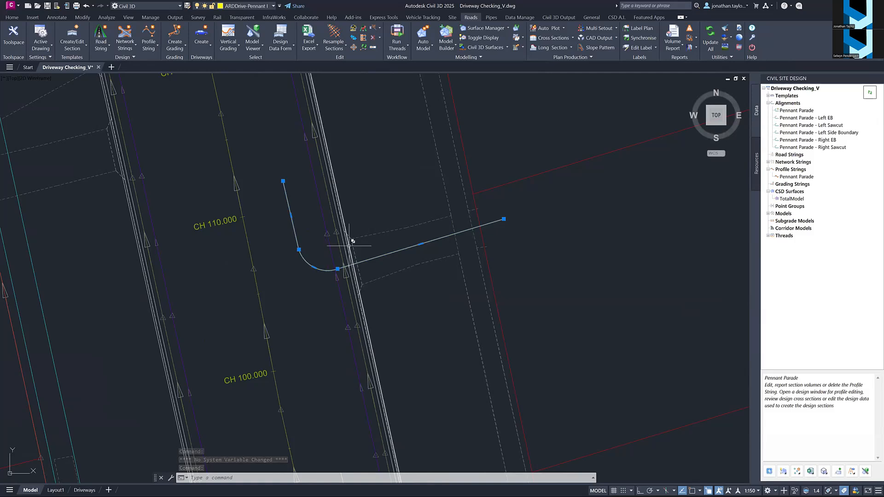
type("m")
key("Return")
left_click(359, 218)
left_click(356, 224)
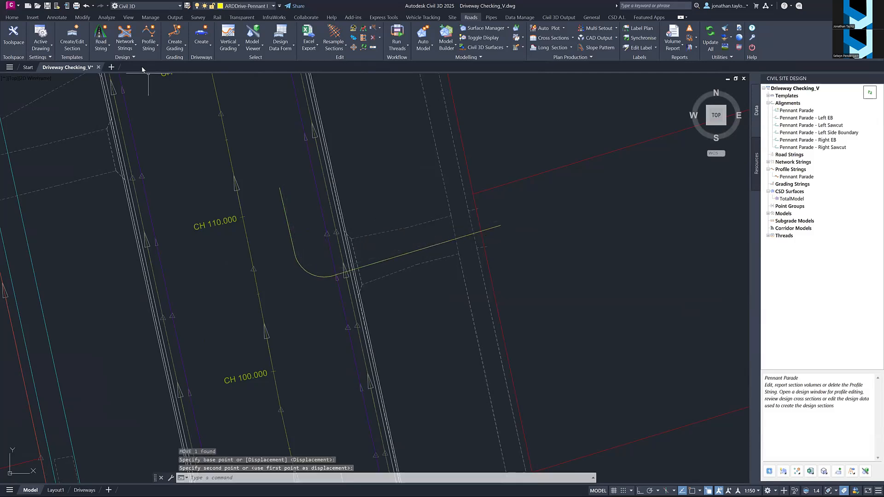
left_click(202, 37)
left_click(232, 209)
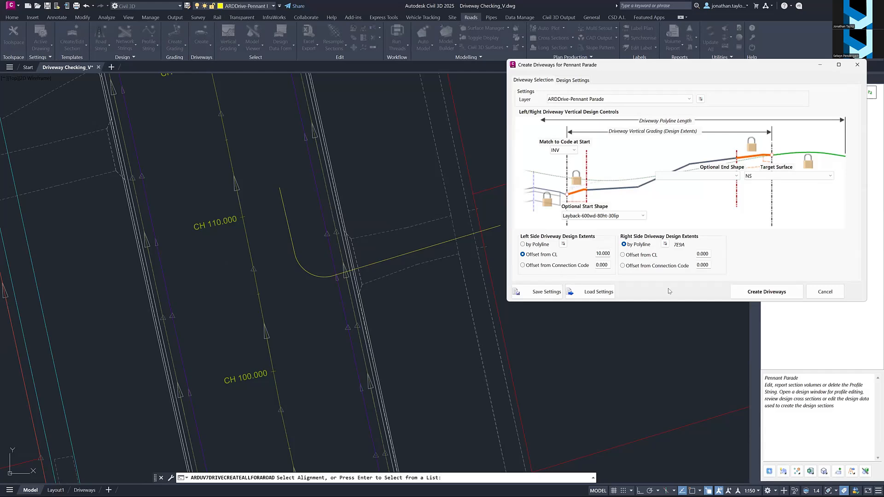
left_click(824, 292)
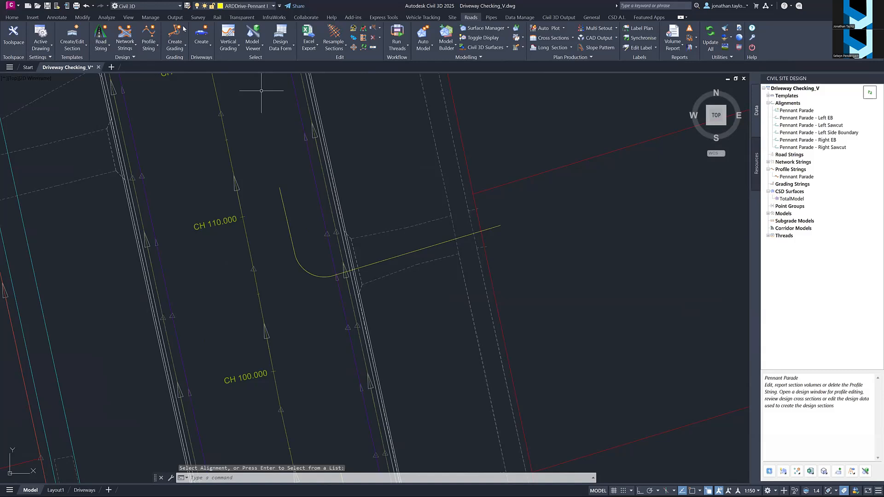
Run the driveway creation again for the Pennant Parade alignment
left_click(203, 48)
left_click(220, 79)
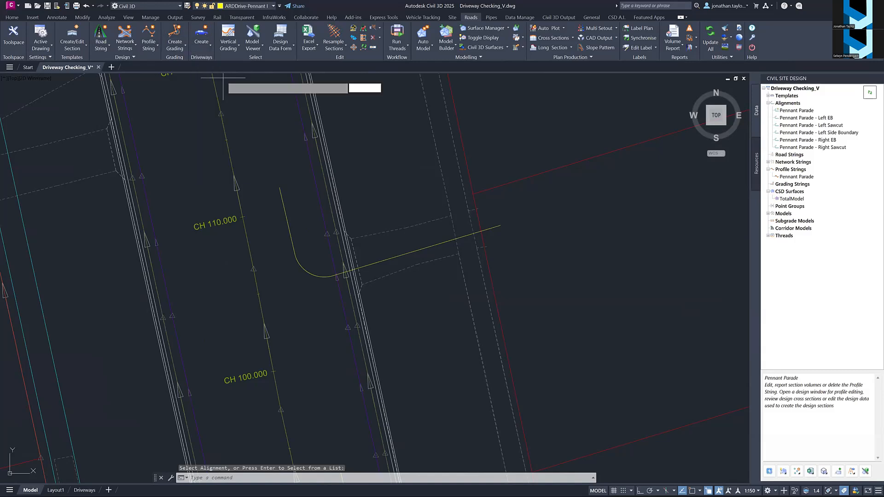
left_click(247, 237)
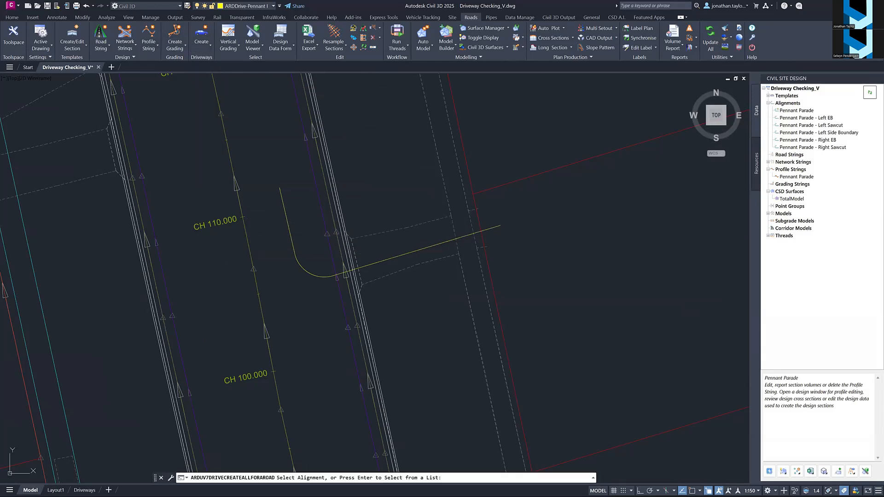
left_click(764, 291)
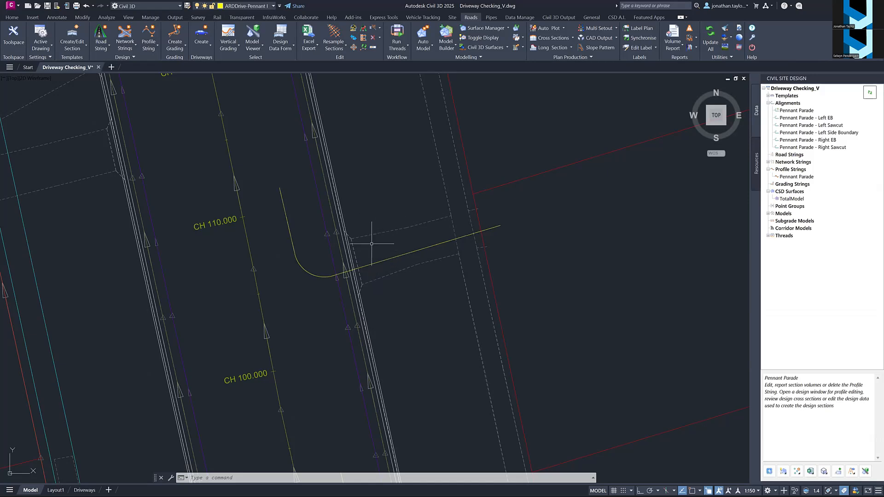
left_click(202, 44)
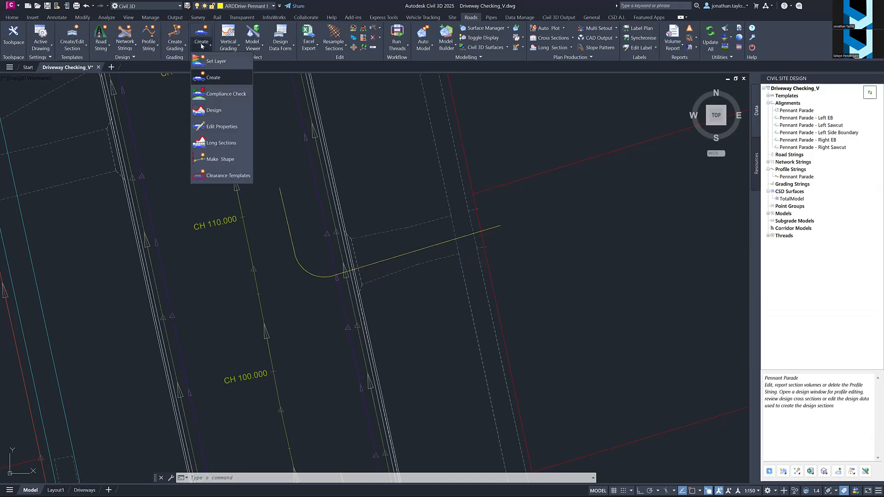
left_click(213, 78)
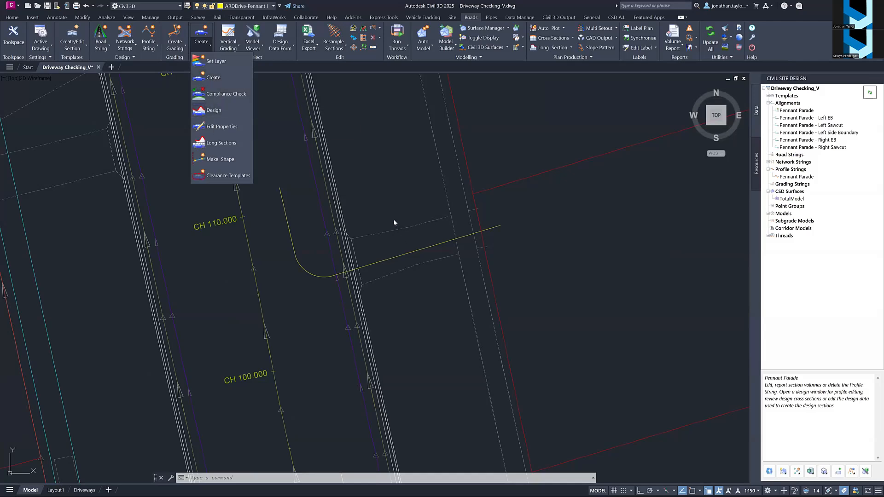
key("Escape")
Run the compliance check on the driveways, set the report aside and locate the clash marker at lot 17's front boundary
scroll(378, 216, "down", 7)
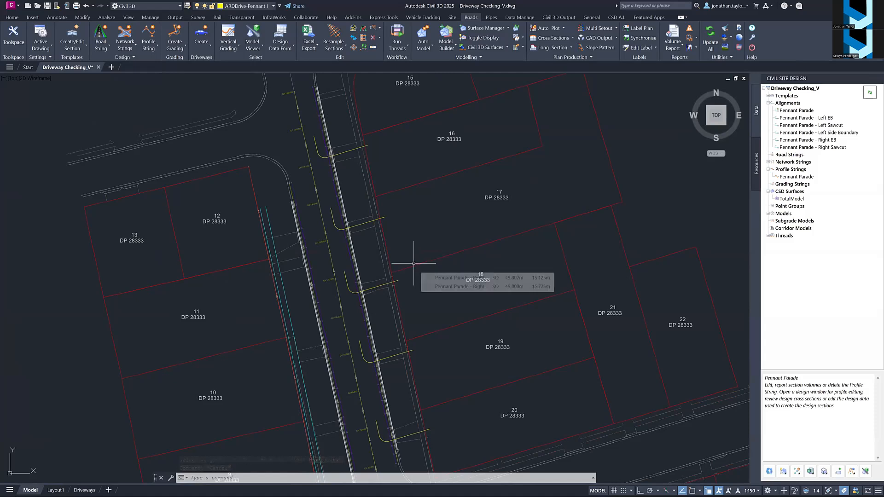
left_click(204, 45)
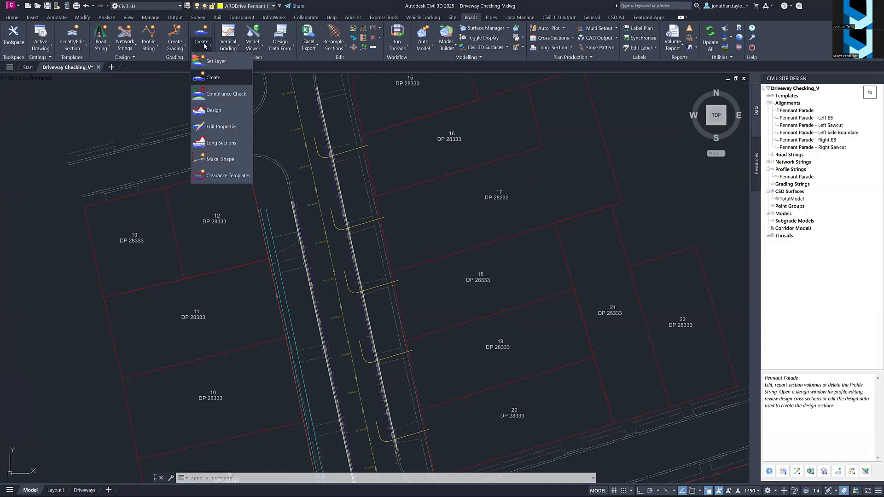
left_click(217, 96)
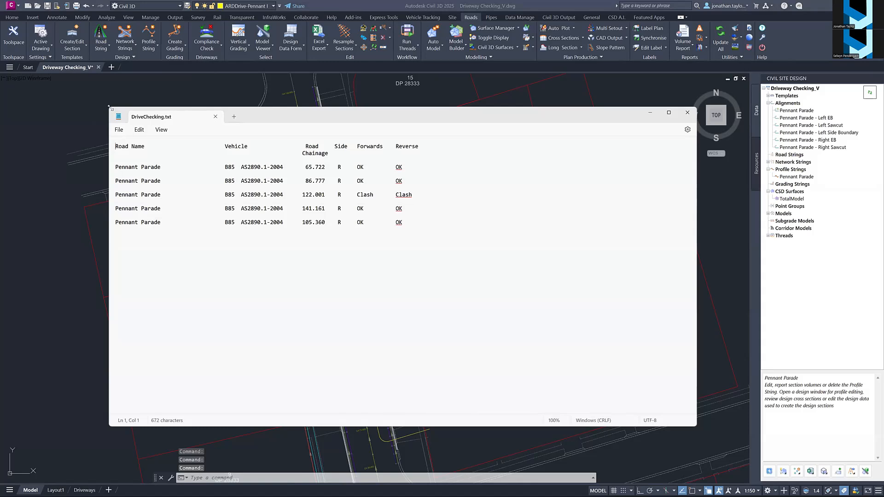
left_click_drag(110, 107, 211, 107)
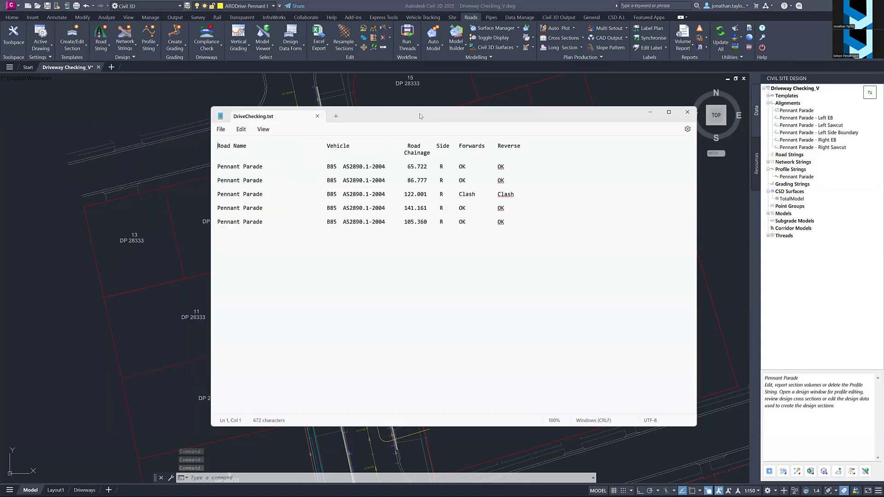
left_click_drag(418, 113, 547, 108)
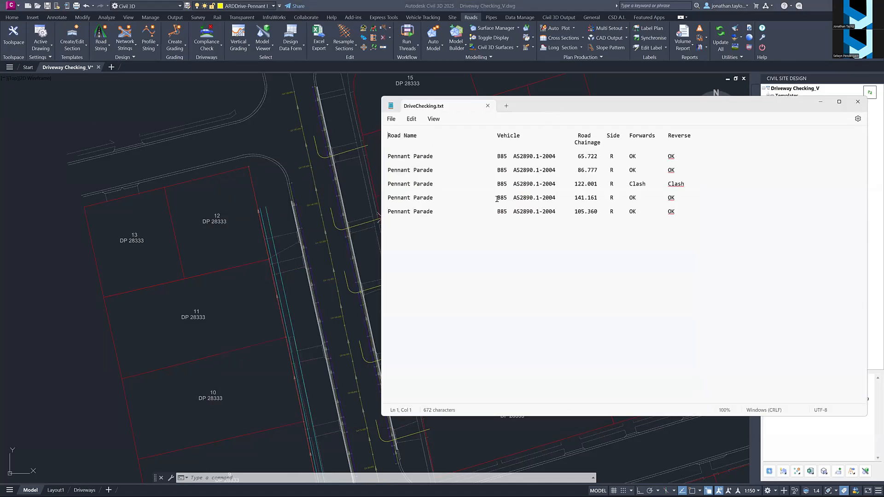
key("ctrl")
left_click(317, 245)
scroll(328, 231, "up", 5)
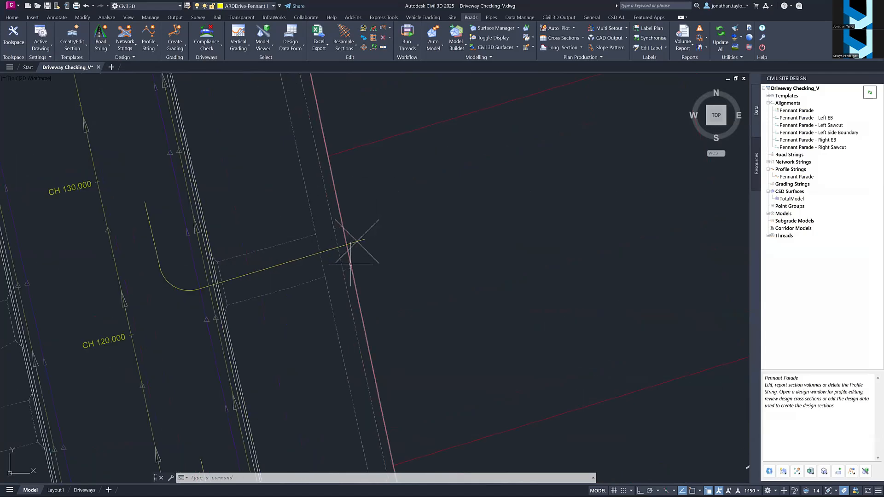
scroll(358, 199, "down", 4)
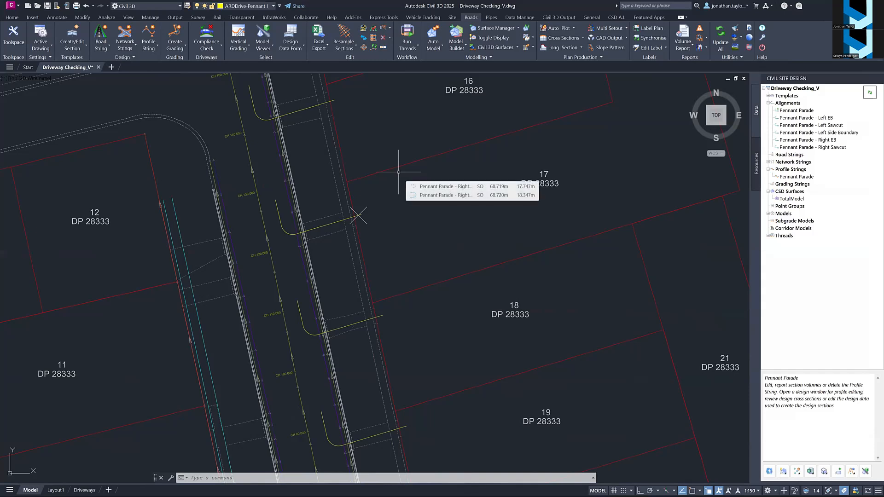
Open the design profile of lot 17's driveway polyline and shrink and move its window to show the driveway in plan alongside
left_click(208, 47)
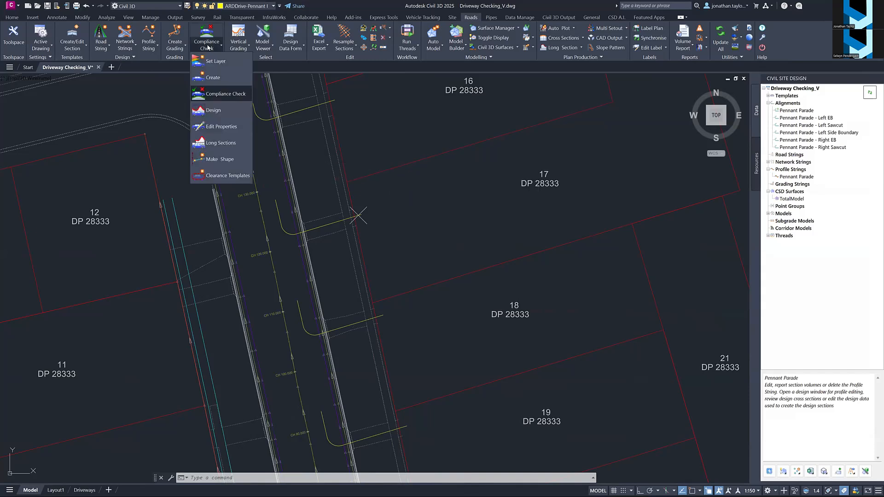
left_click(213, 111)
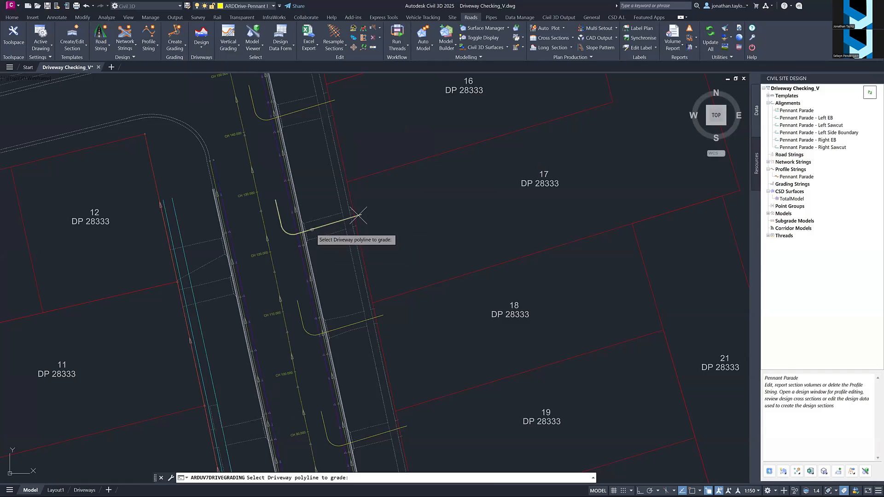
left_click(312, 229)
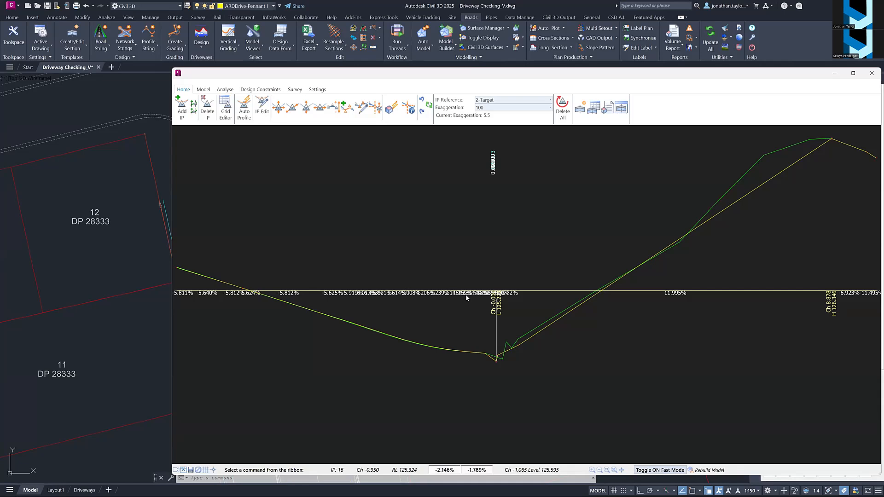
scroll(426, 225, "down", 1)
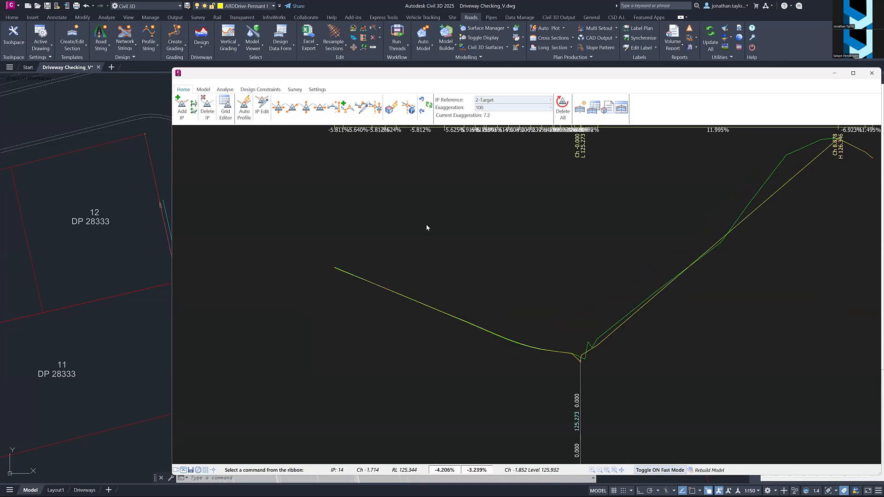
scroll(591, 260, "up", 1)
scroll(563, 251, "down", 1)
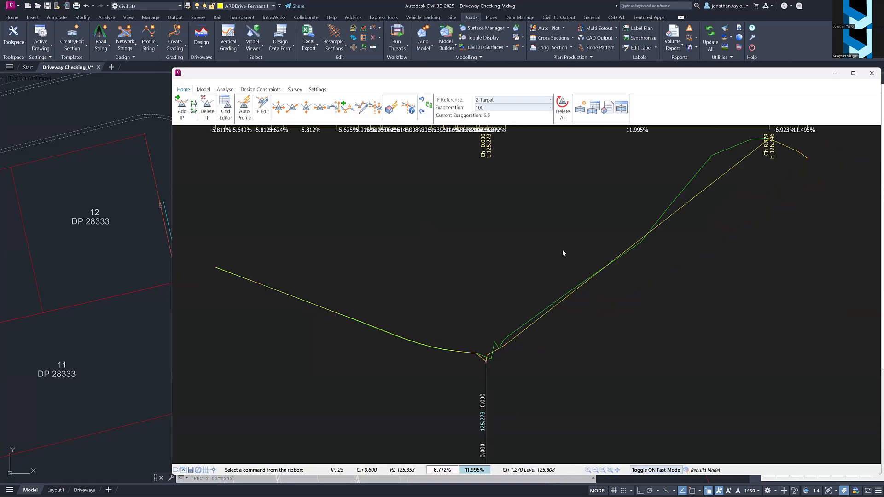
middle_click_drag(579, 253, 558, 254)
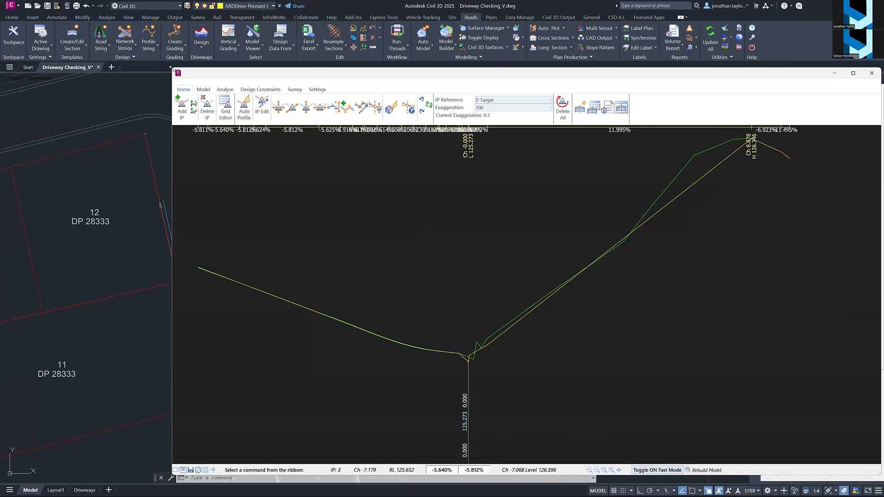
left_click_drag(170, 67, 365, 147)
left_click_drag(526, 155, 515, 95)
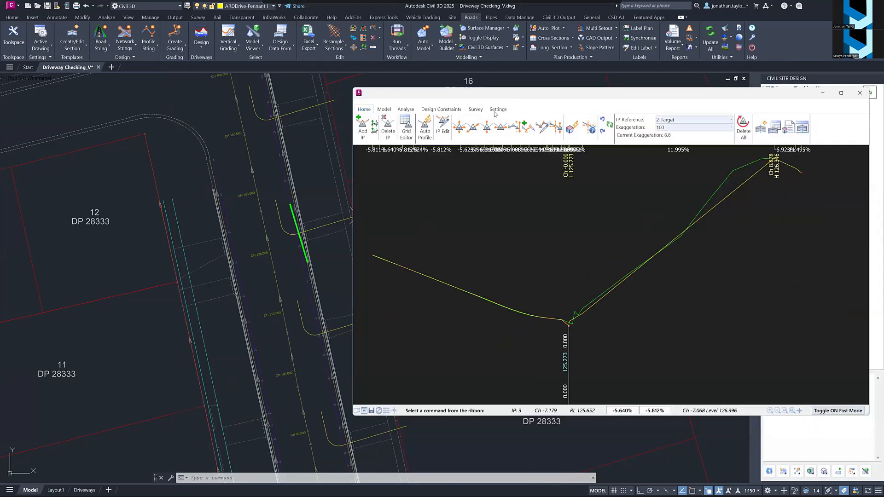
Trace the road part of lot 17's driveway profile and compare its IPs and grades with their positions in plan
middle_click_drag(300, 228, 223, 253)
scroll(233, 236, "up", 3)
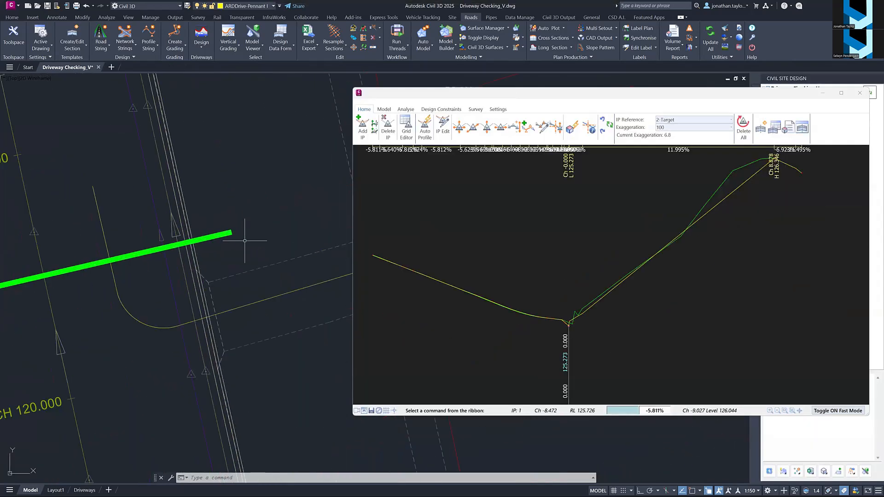
scroll(257, 242, "down", 1)
scroll(579, 267, "up", 4)
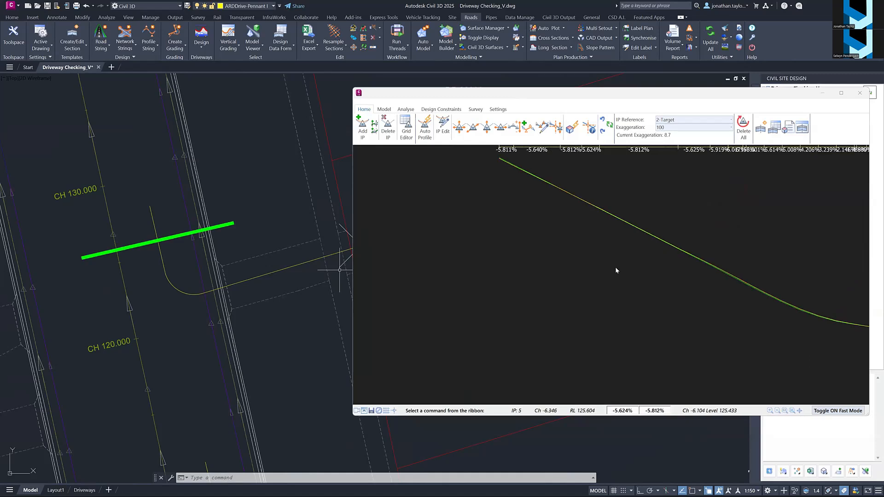
scroll(604, 208, "up", 3)
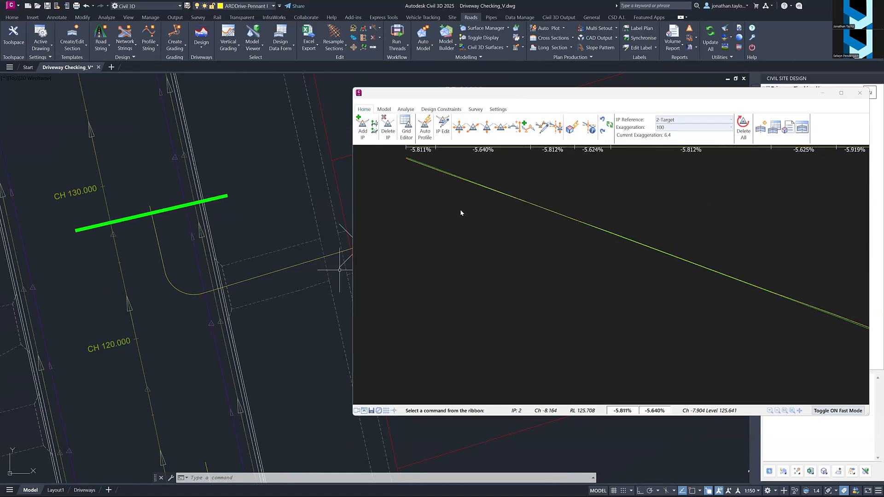
key("ctrl")
key("ctrl")
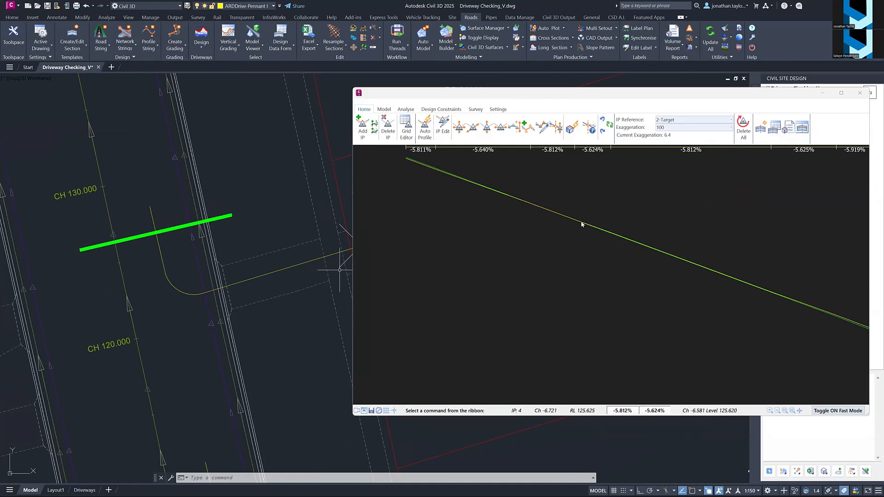
key("ctrl")
scroll(578, 272, "down", 5)
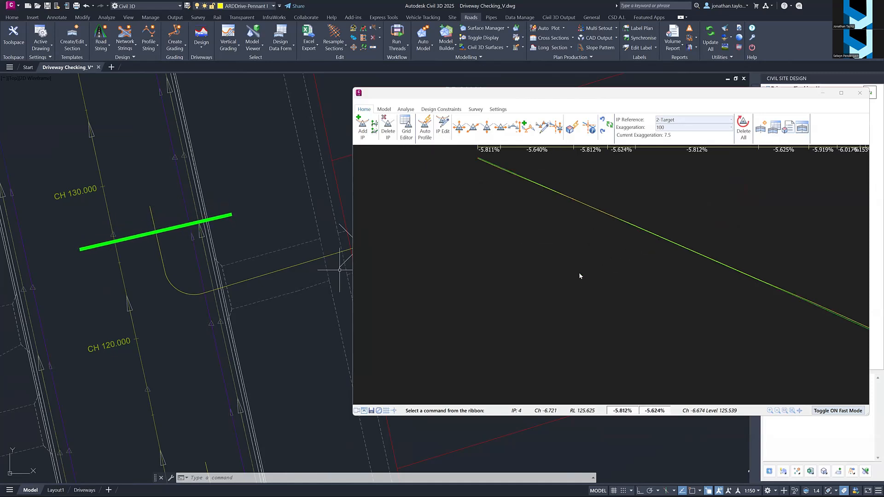
middle_click_drag(727, 267, 565, 264)
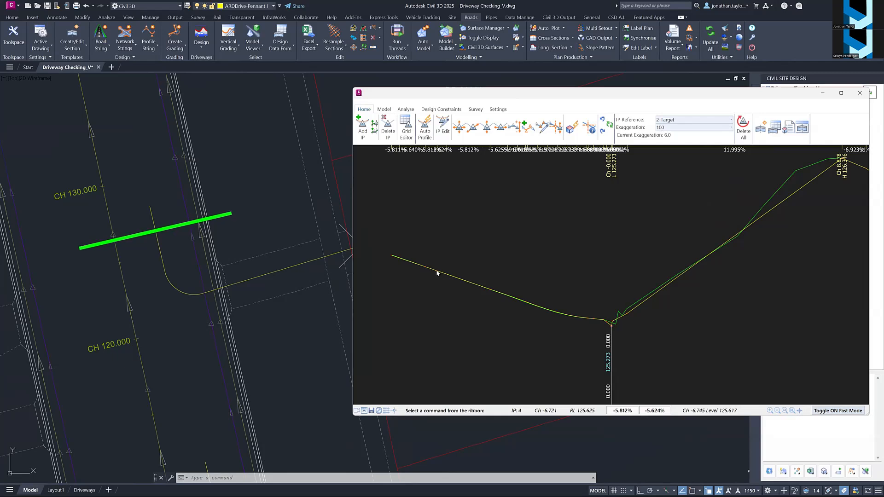
Try to edit the IP at chainage -6.721 on lot 17's driveway profile
left_click(442, 126)
left_click(438, 272)
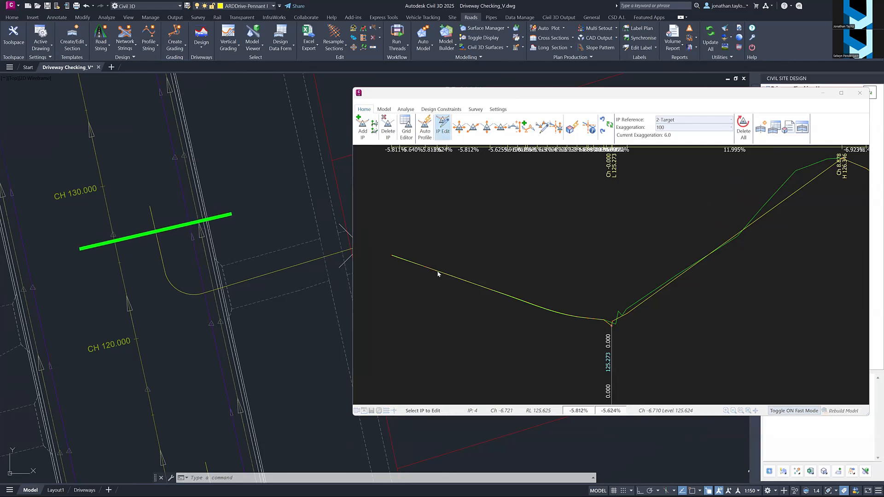
left_click(617, 273)
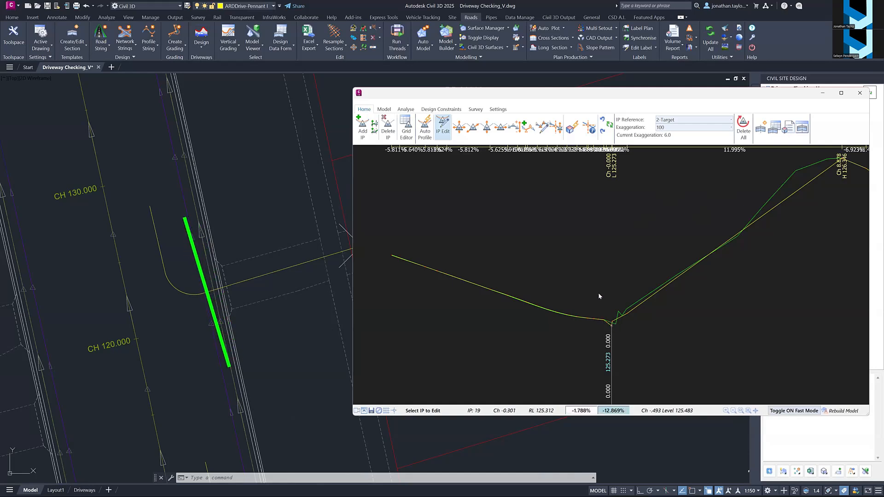
key("Escape")
Examine the driveway profile's IPs and grades around chainage 0 at the kerb and onward to the property boundary
scroll(627, 313, "up", 2)
scroll(627, 311, "up", 4)
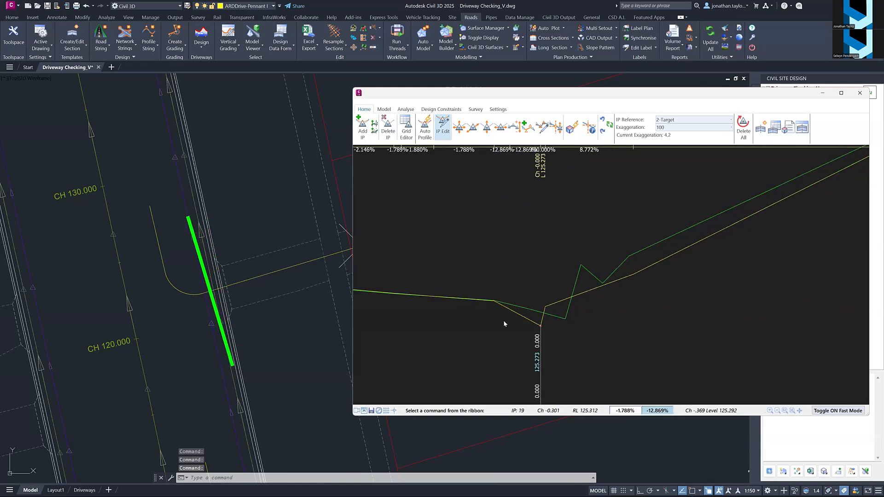
left_click(540, 327)
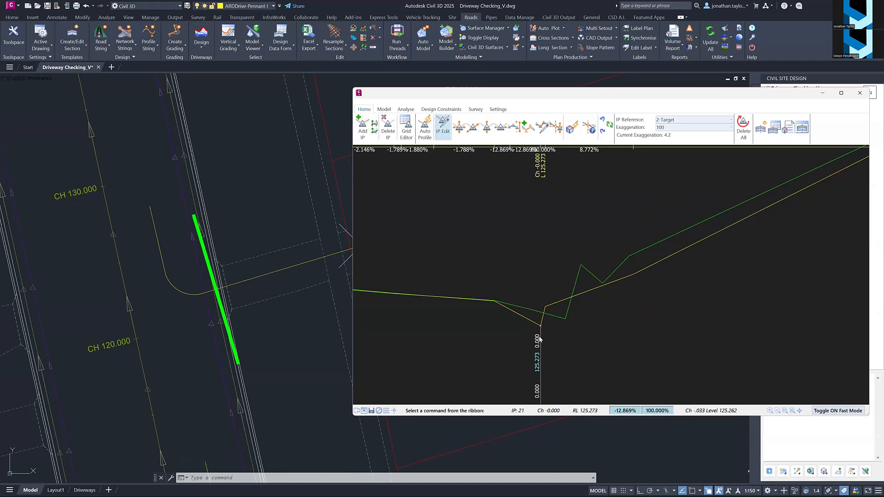
left_click(547, 325)
left_click(545, 307)
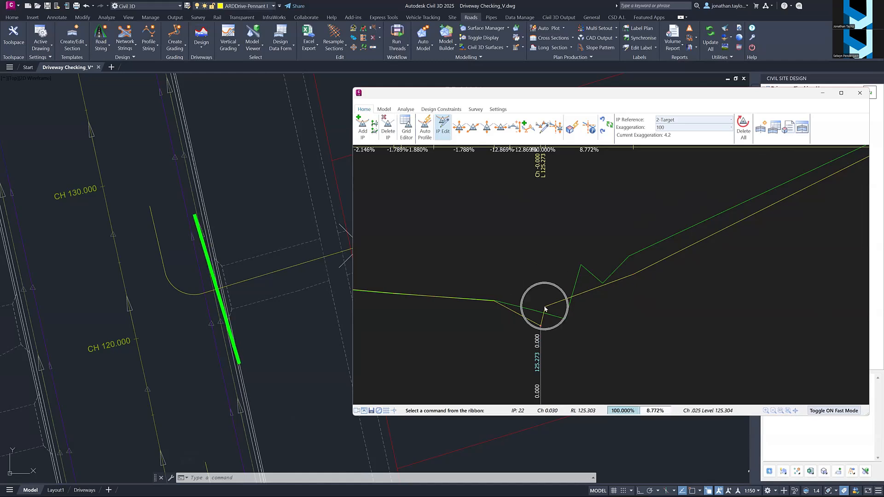
left_click(632, 276)
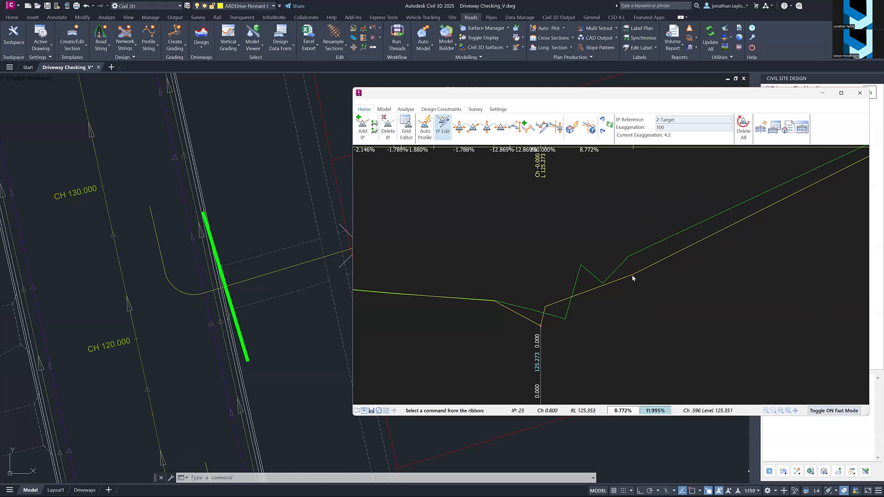
left_click(495, 300)
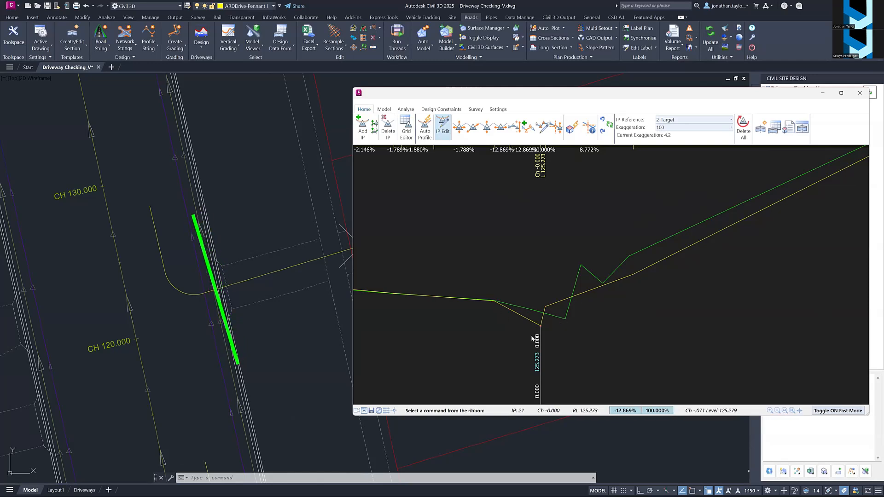
scroll(448, 297, "down", 4)
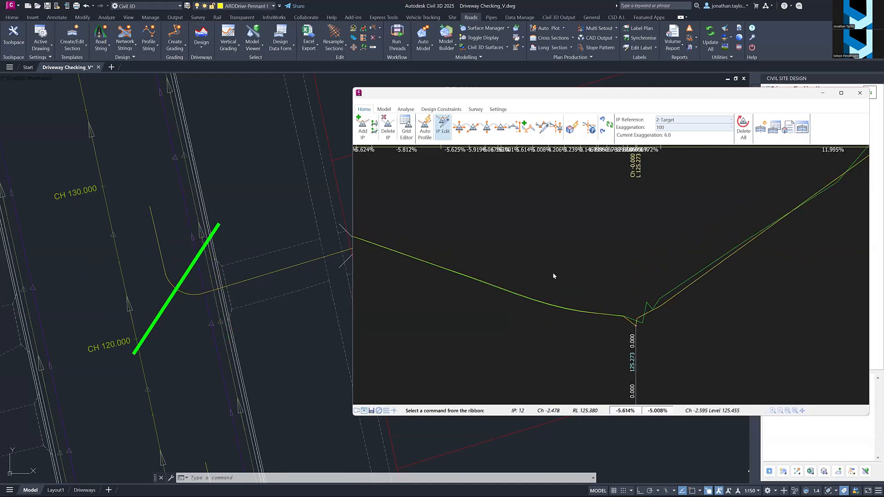
middle_click_drag(746, 232, 703, 235)
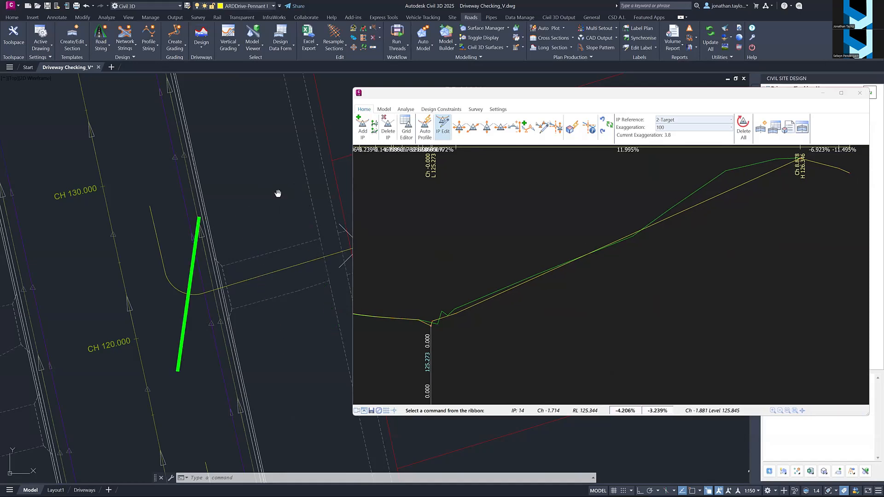
middle_click_drag(277, 193, 215, 198)
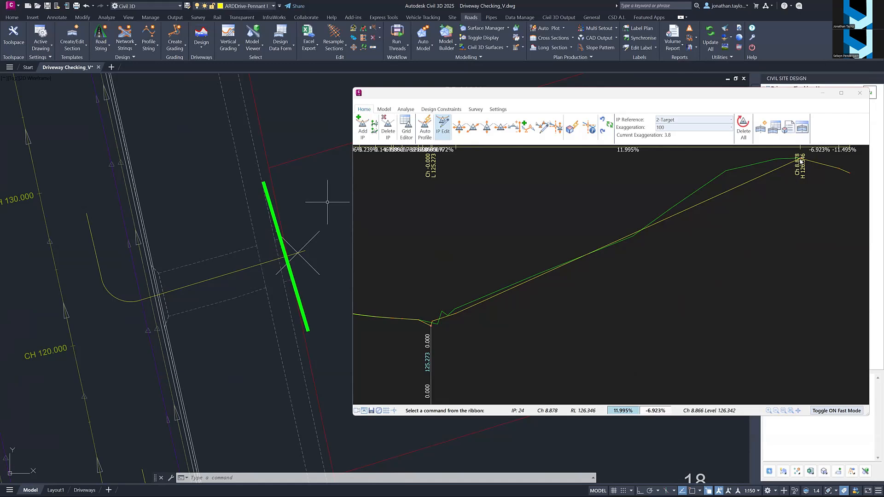
Start a driveway vehicle check on lot 17's profile with the B85 AS2890.1-2004 vehicle and 0.1 chainage increments
scroll(796, 162, "down", 1)
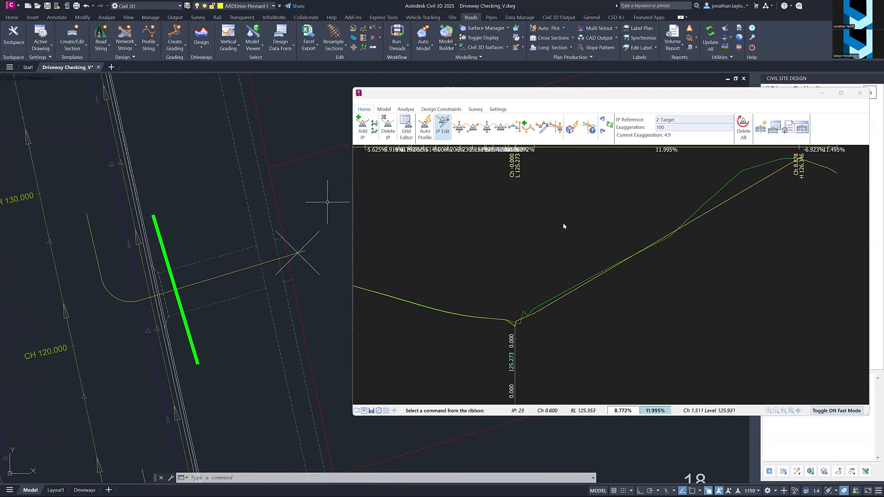
left_click(405, 111)
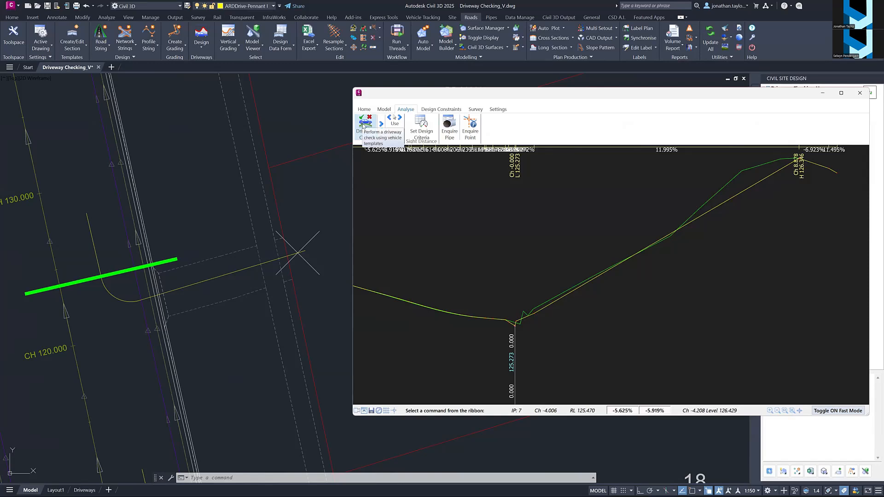
left_click(364, 124)
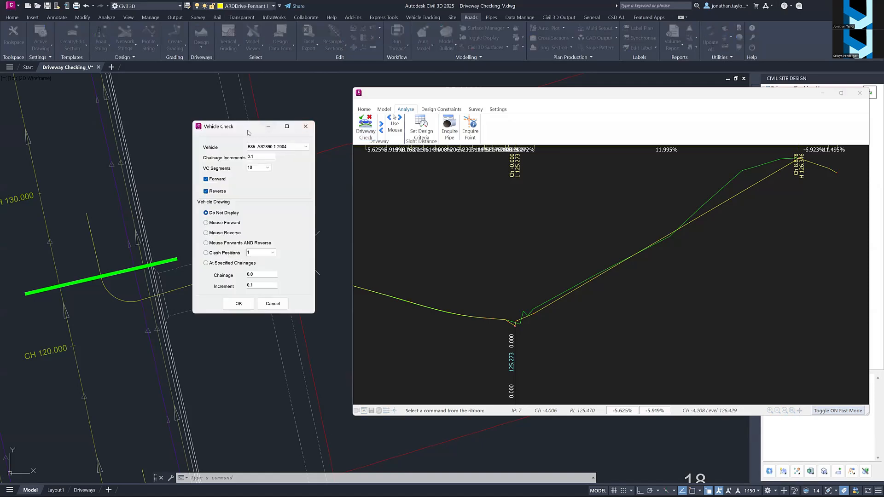
left_click_drag(247, 133, 531, 75)
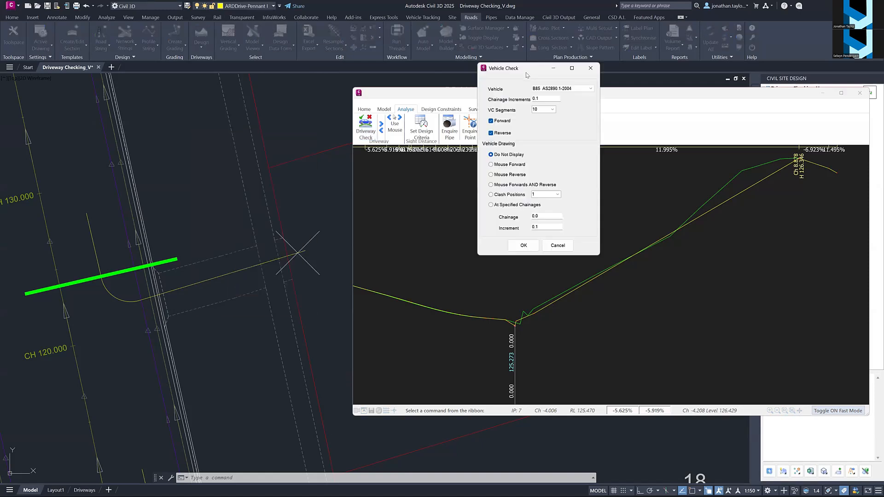
left_click(575, 88)
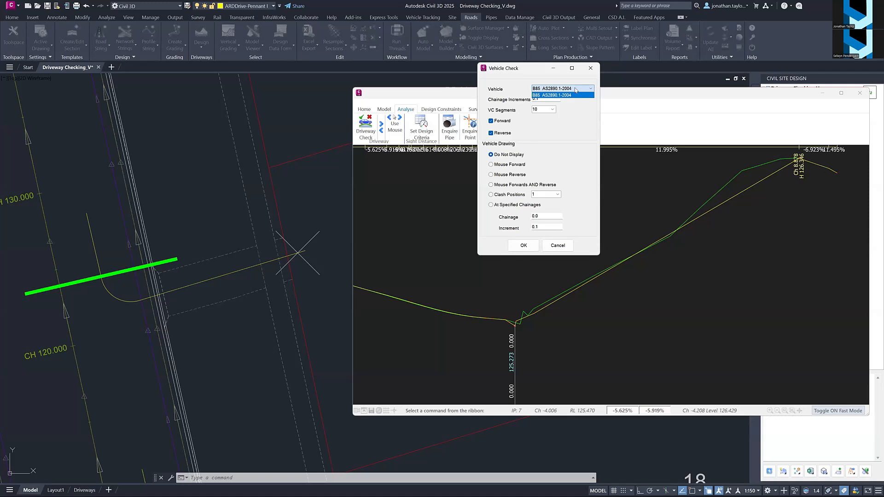
left_click(520, 98)
left_click_drag(543, 99, 525, 97)
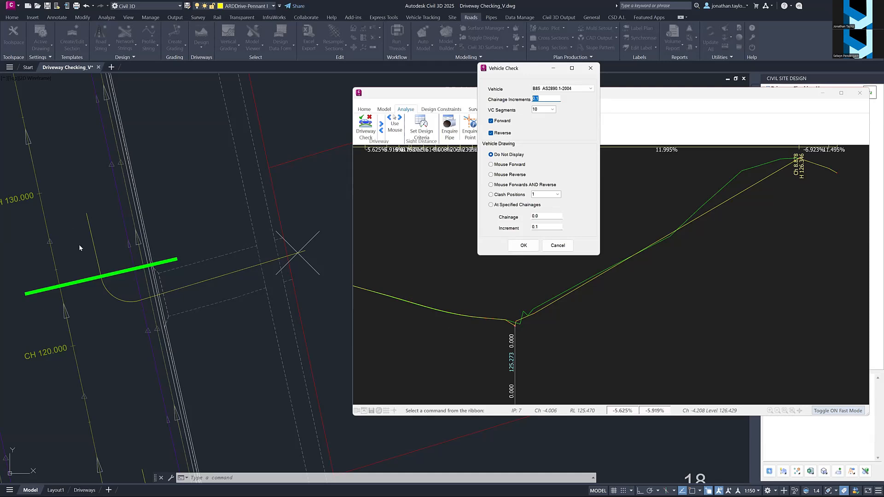
Run the check without the Reverse direction, using Mouse Forwards AND Reverse vehicle drawing, and place the vehicle at about chainage 0 by the kerb
left_click(94, 249)
left_click(491, 133)
left_click(491, 185)
left_click(557, 194)
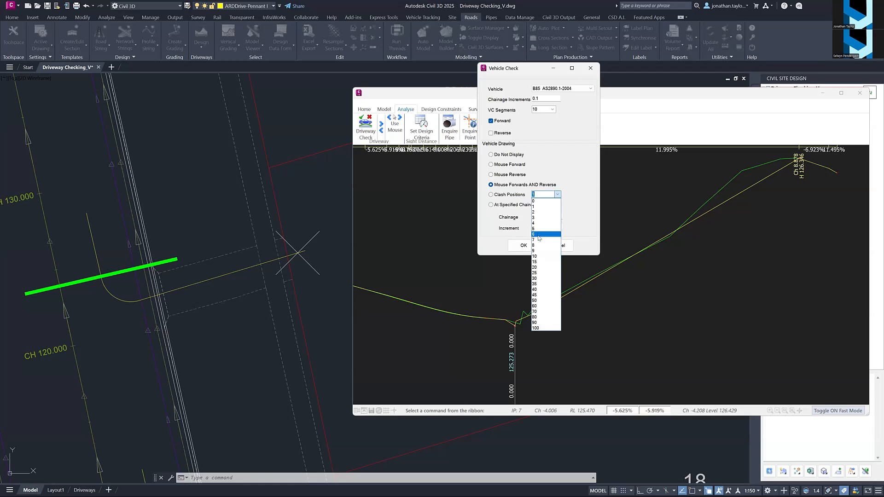
left_click(580, 211)
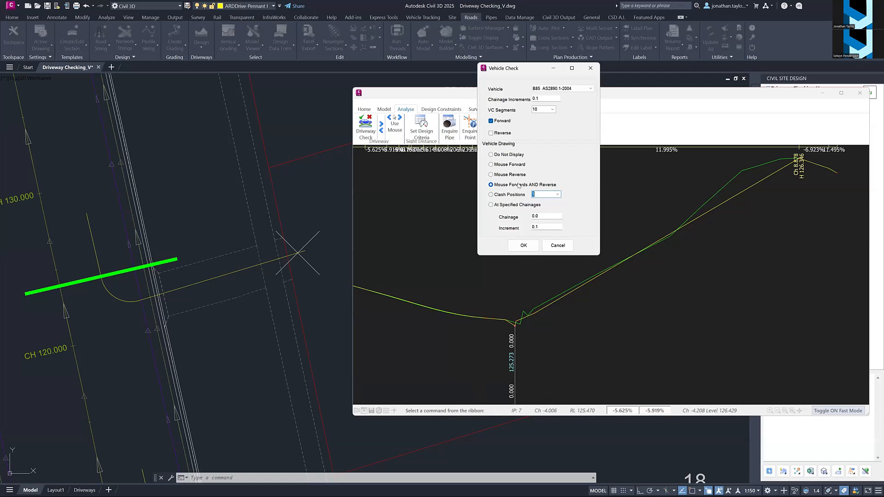
left_click(519, 244)
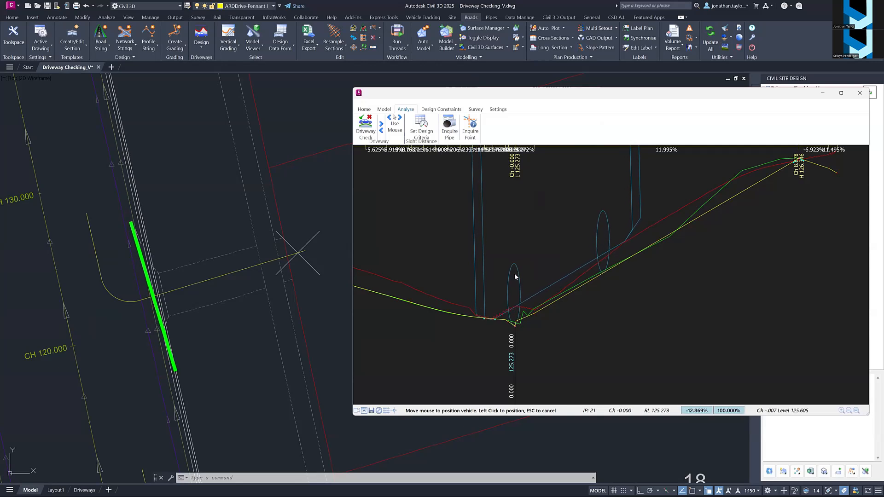
left_click(515, 276)
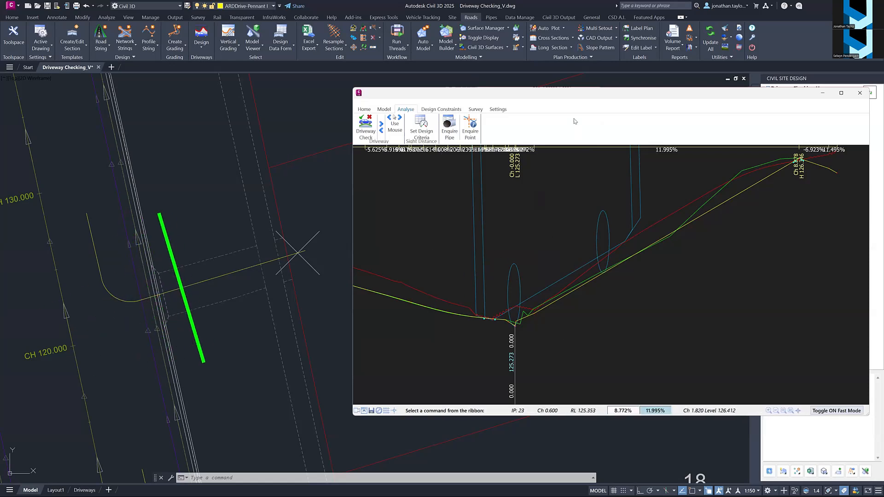
Examine the placed vehicle and its clearance line against the driveway profile around the kerb invert
left_click_drag(578, 98, 565, 94)
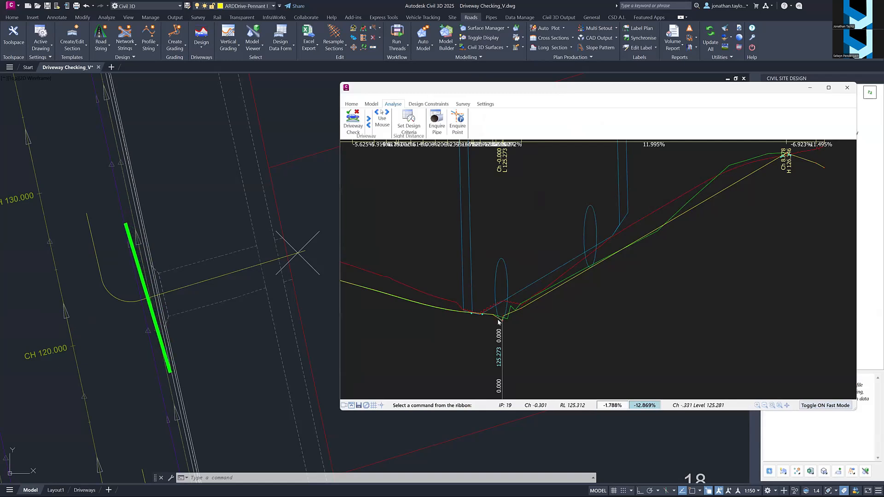
scroll(492, 323, "up", 1)
scroll(613, 310, "up", 2)
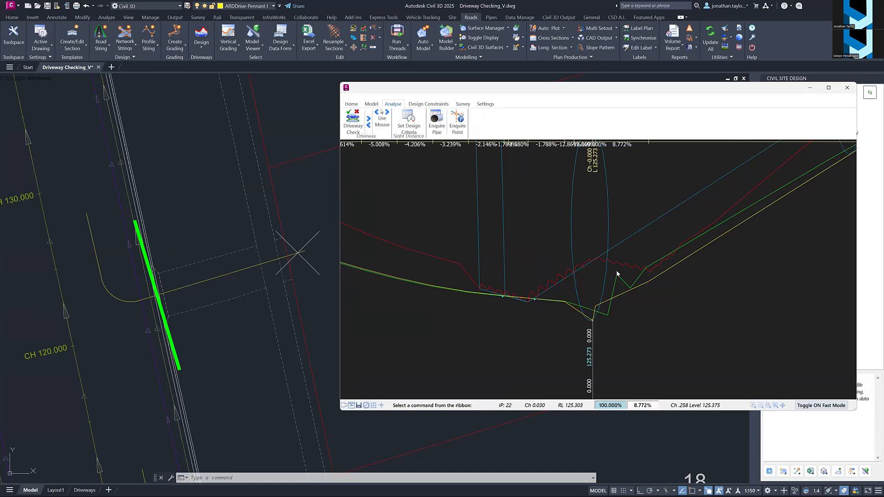
left_click(591, 322)
left_click(592, 318)
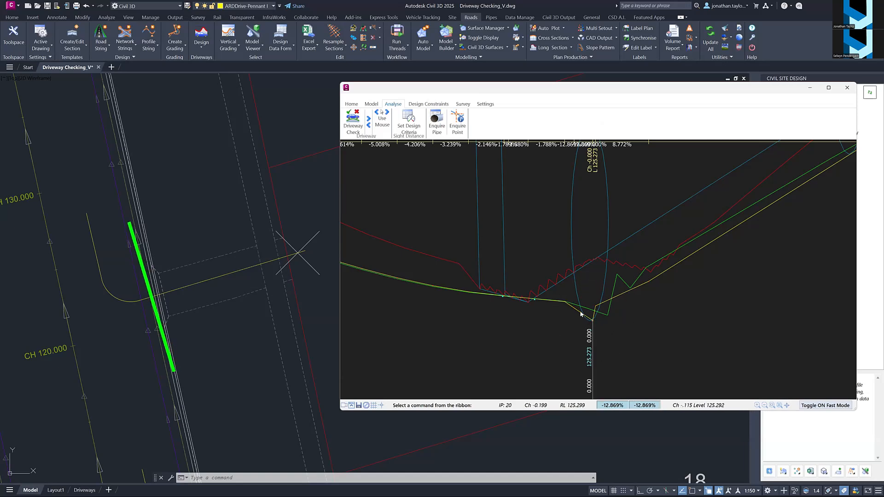
left_click(517, 302)
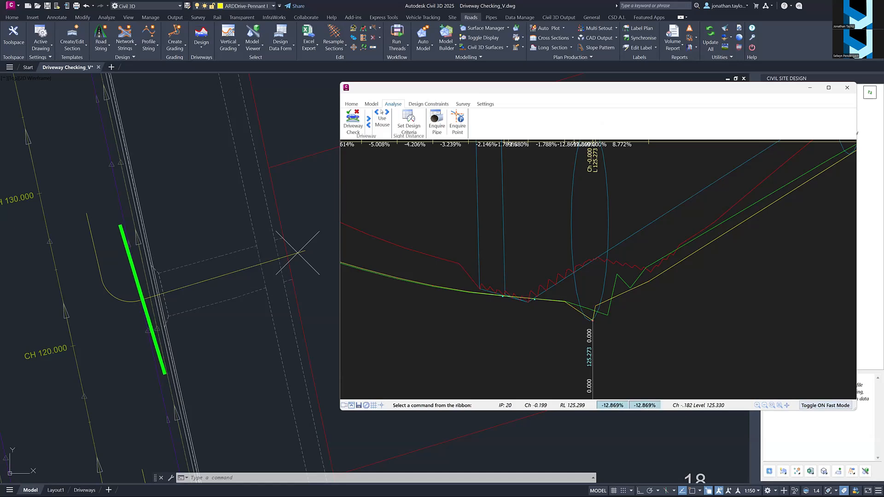
Compare the design profile and clearance line with the target surface from the road to the boundary IP at chainage 8.878
scroll(520, 255, "down", 5)
scroll(521, 258, "down", 1)
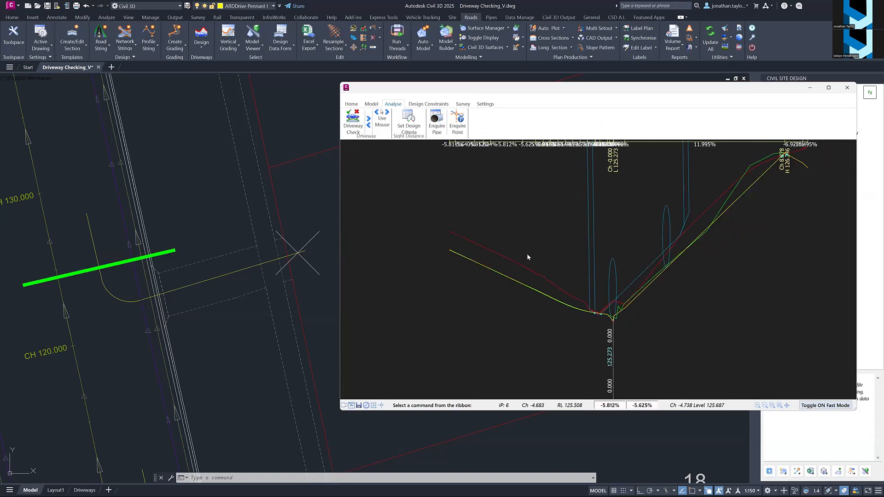
middle_click_drag(729, 242, 679, 226)
scroll(679, 226, "up", 1)
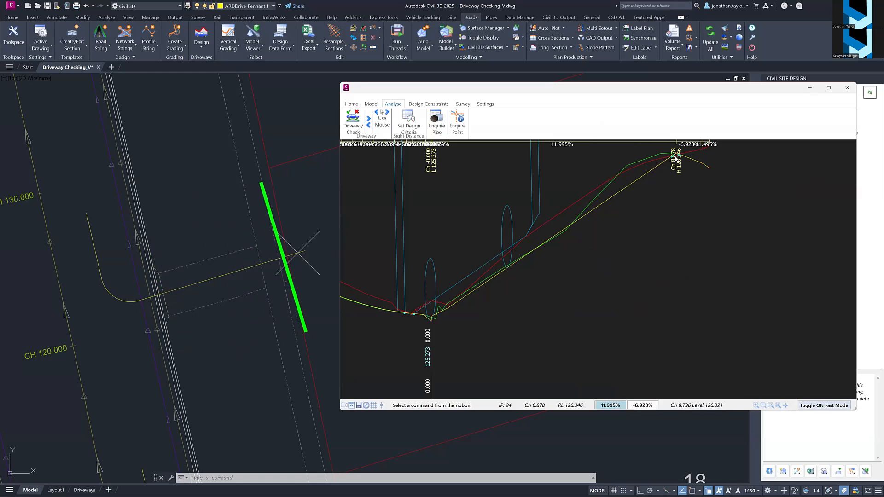
key("ctrl")
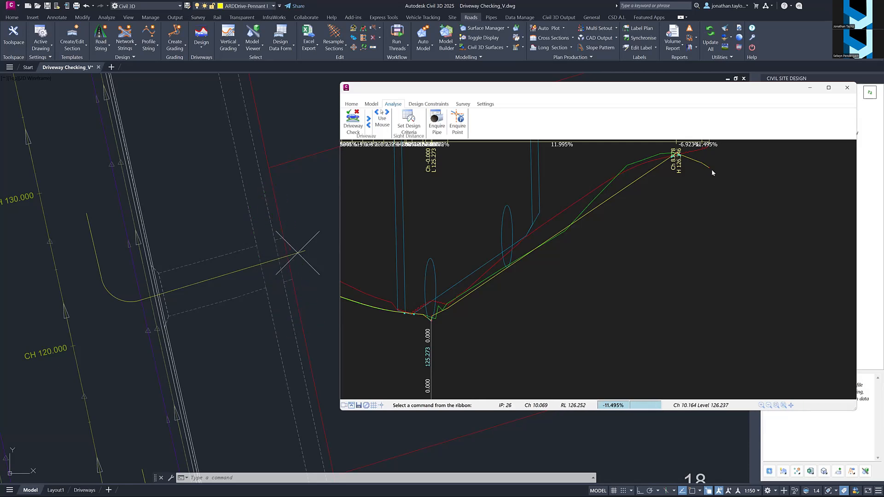
left_click(678, 155)
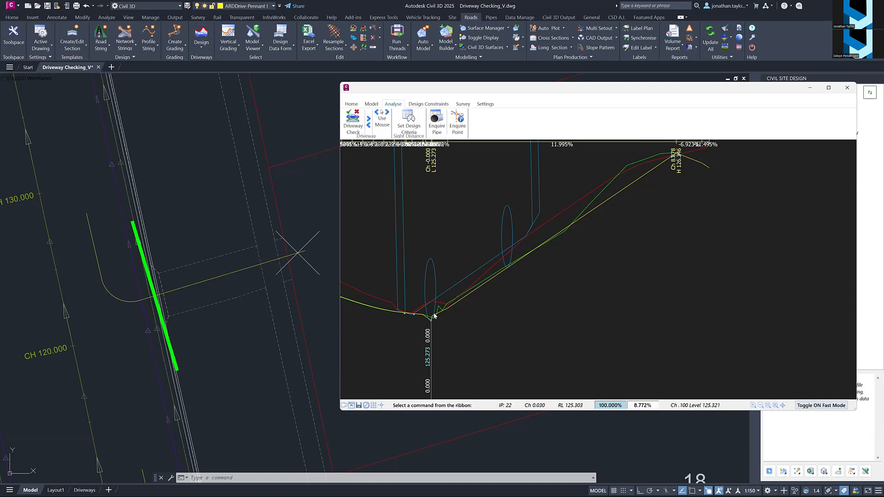
Add three IPs on the 2-Target surface's bends between the kerb and boundary, including chainages 8.296 and 7.079
left_click(354, 105)
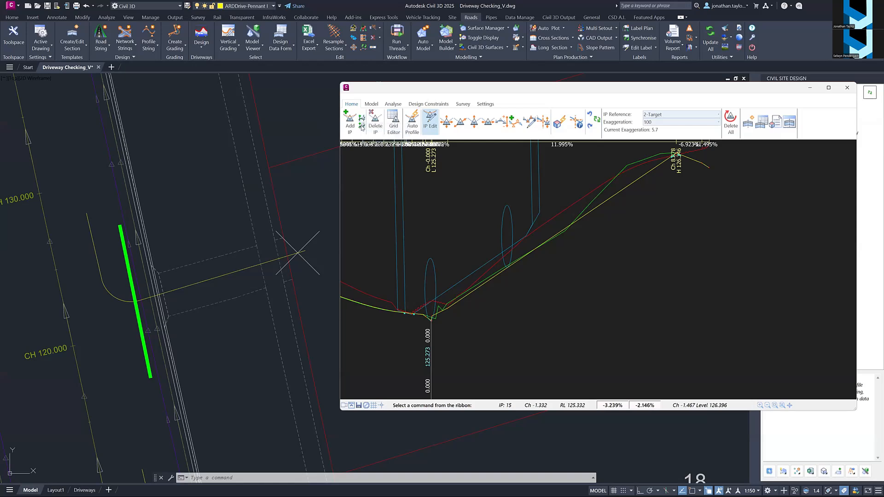
left_click(362, 127)
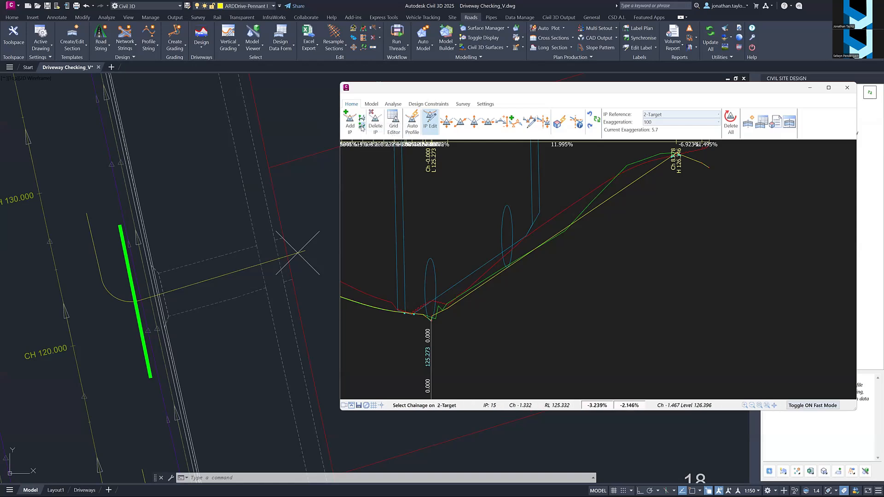
left_click(660, 157)
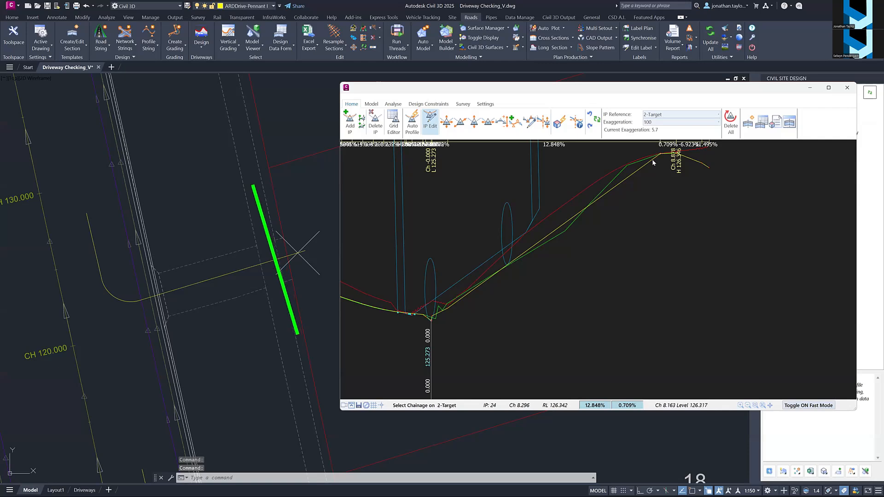
left_click(626, 166)
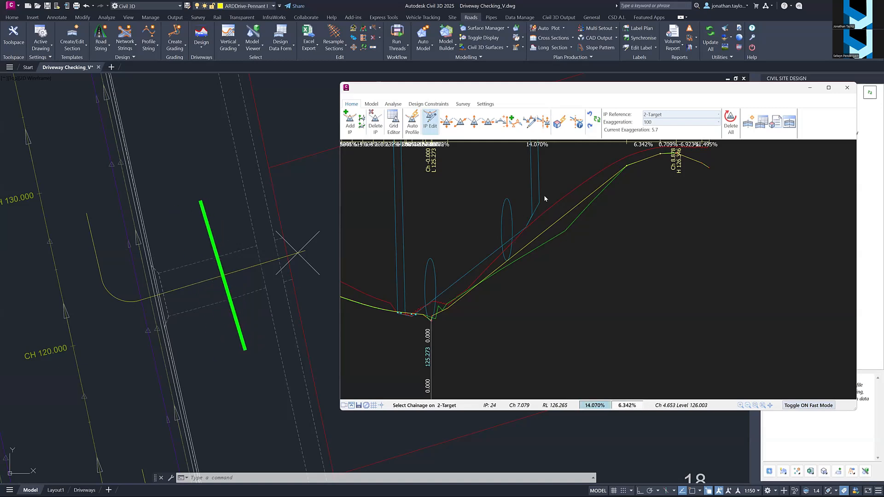
left_click(564, 230)
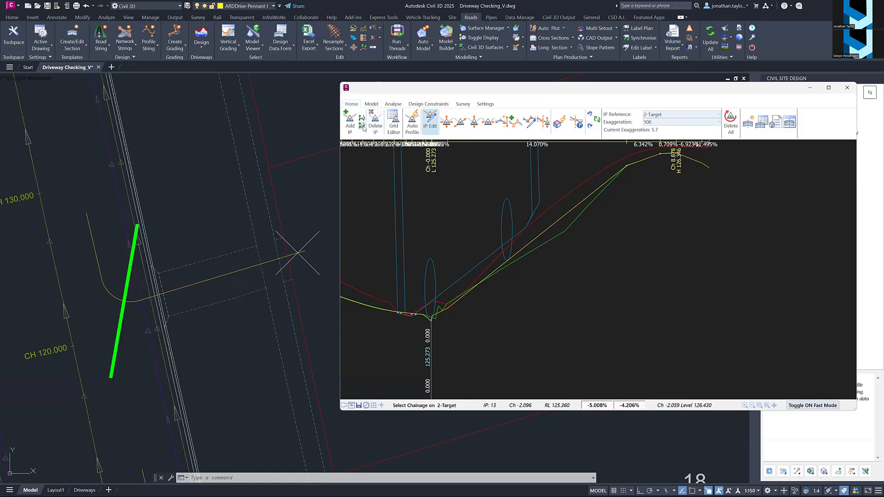
left_click(564, 231)
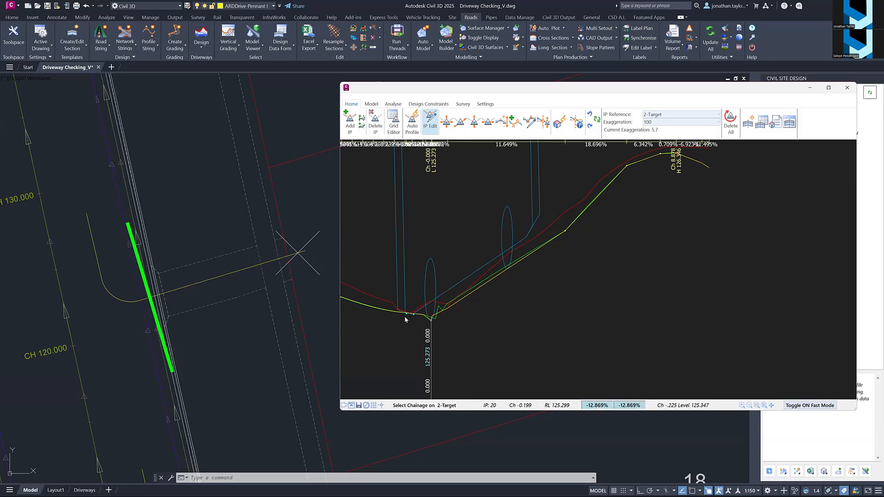
Examine the vehicle clearance along the edited driveway profile, from the road crossfall past the kerb to the boundary
scroll(408, 316, "up", 2)
middle_click_drag(826, 290, 617, 283)
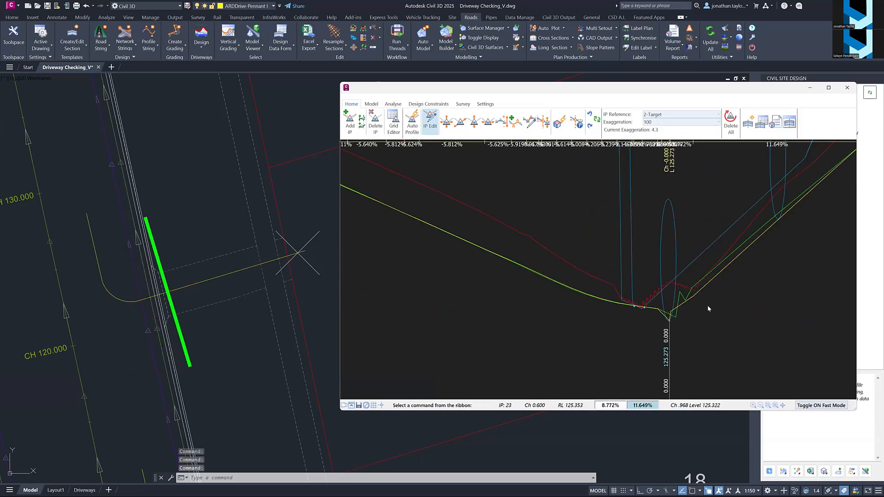
scroll(707, 305, "up", 1)
scroll(529, 318, "up", 1)
scroll(561, 294, "down", 1)
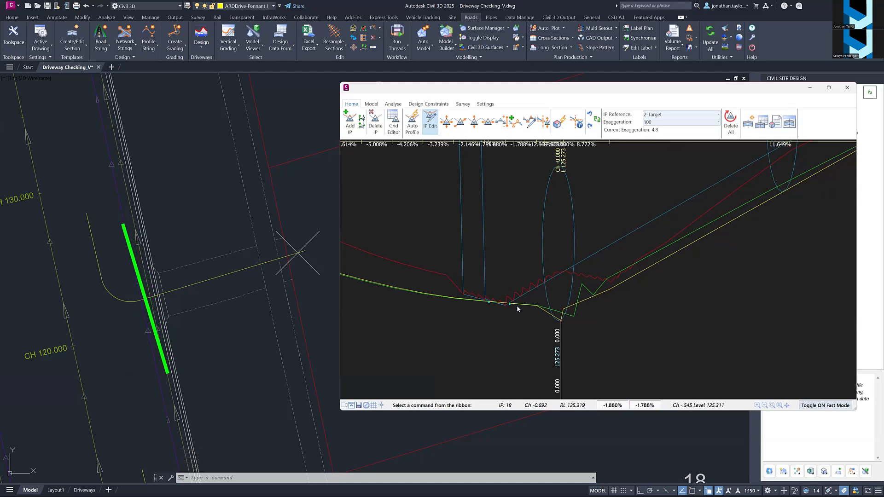
scroll(517, 306, "up", 1)
scroll(516, 301, "up", 1)
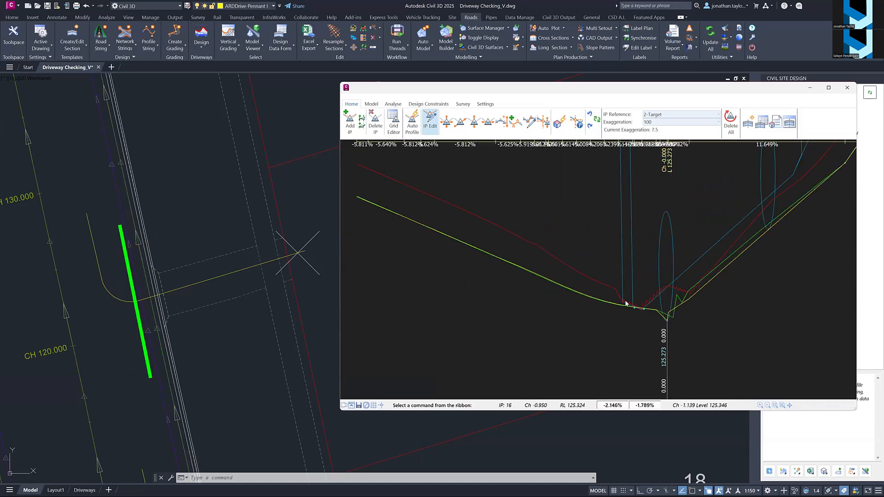
scroll(629, 294, "down", 2)
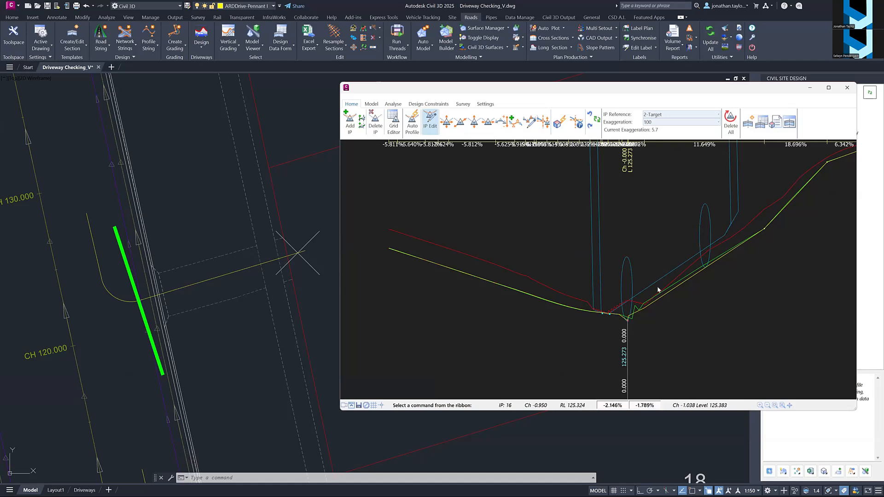
middle_click_drag(667, 290, 525, 289)
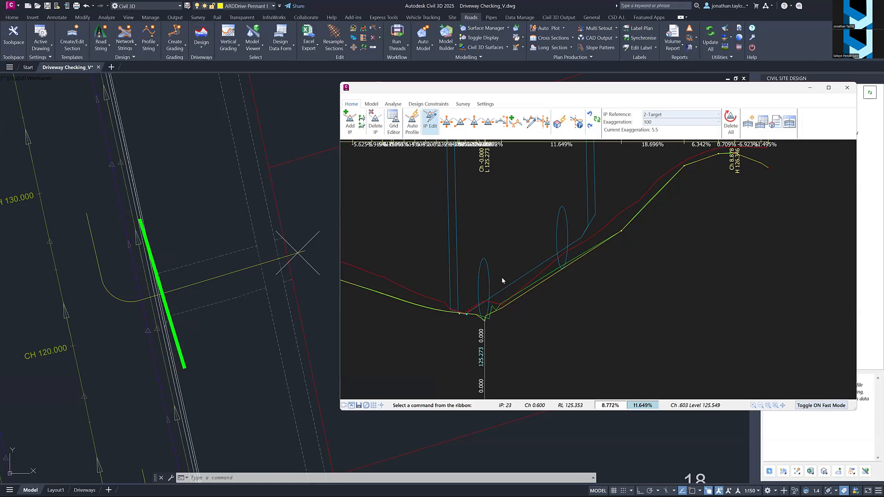
Edit the lot 17 driveway's properties, setting the optional start shape to Layback-750wd-80ht-30lip, and recreate the driveway
left_click(847, 90)
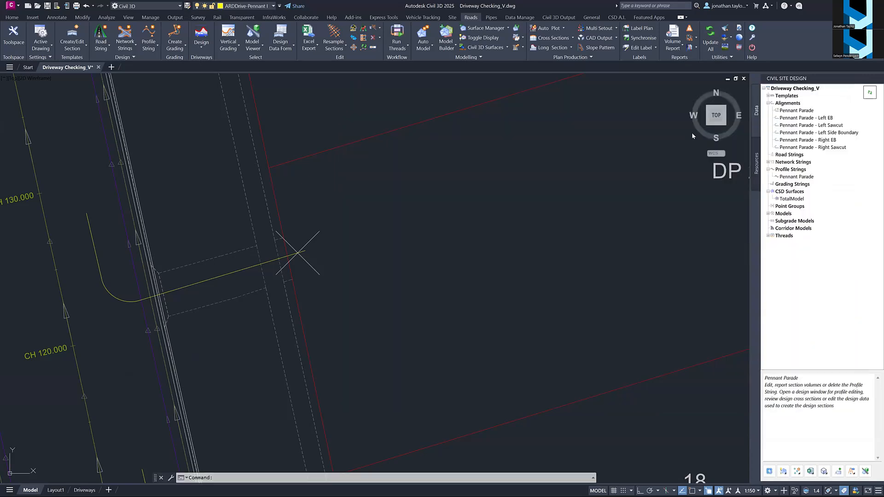
left_click(204, 49)
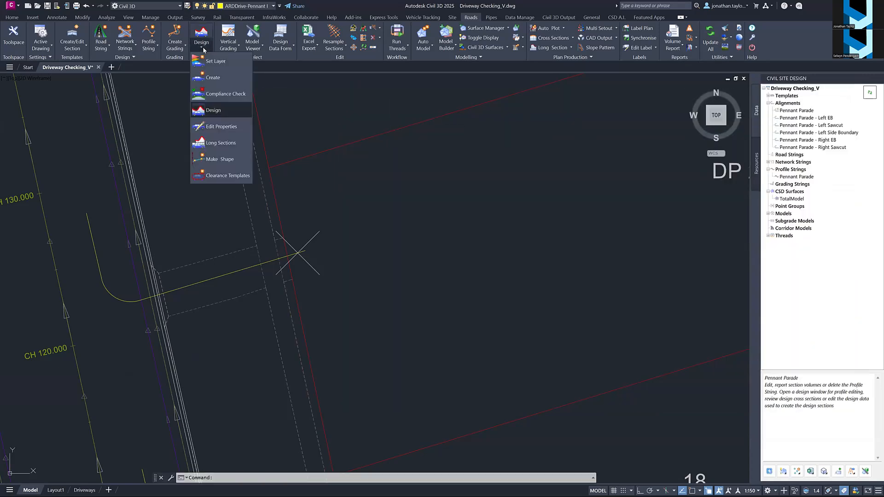
left_click(221, 127)
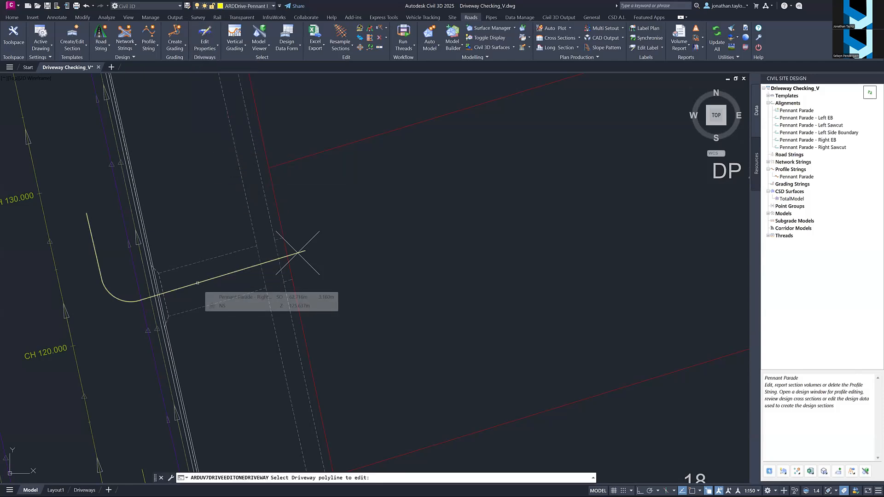
left_click(197, 283)
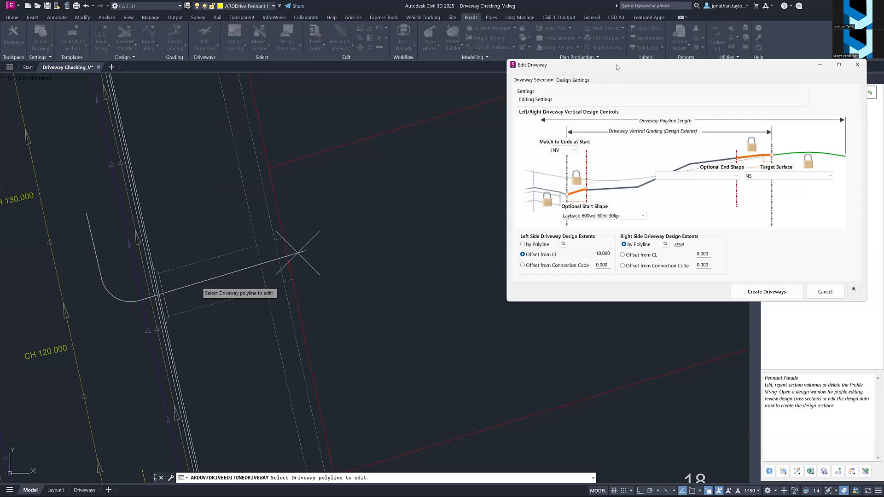
left_click_drag(614, 70, 484, 67)
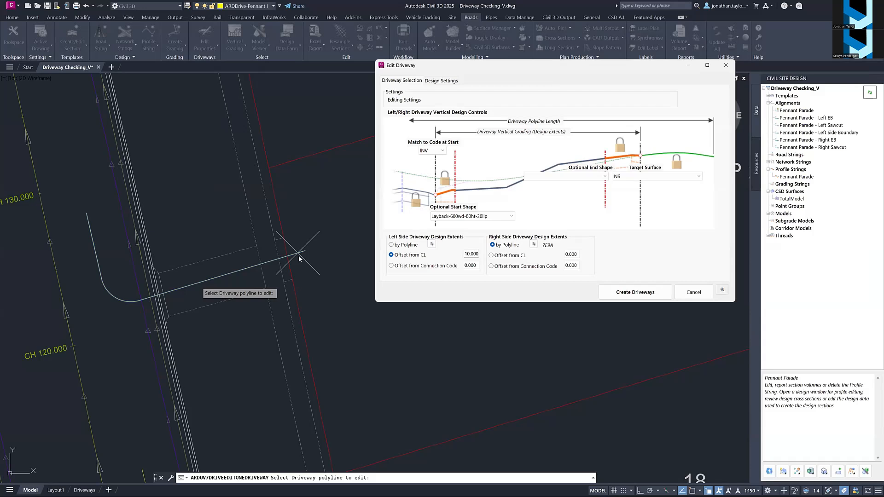
left_click(472, 217)
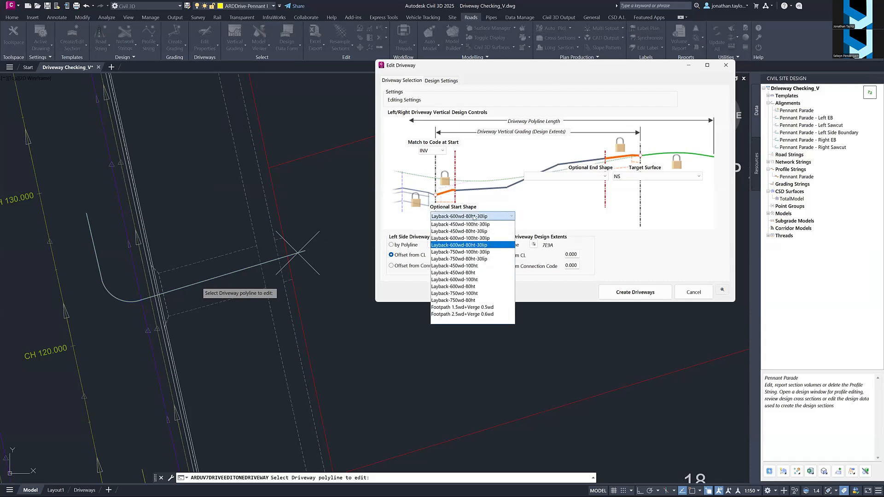
left_click(471, 259)
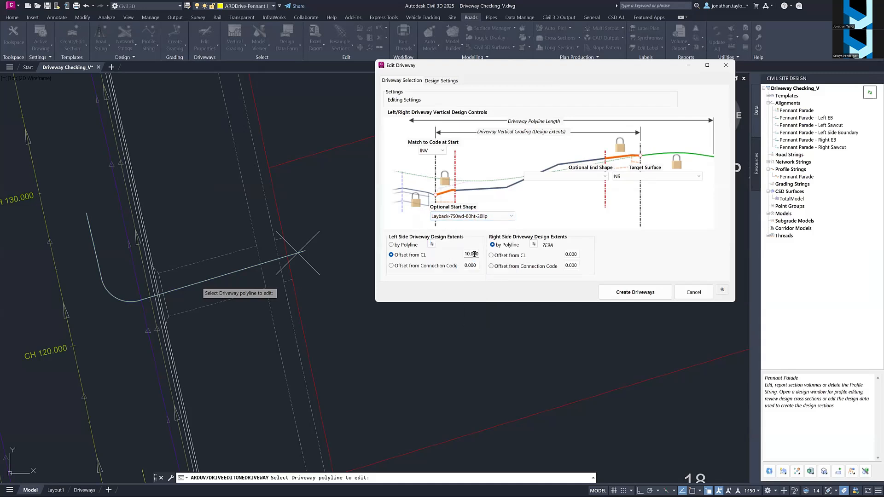
left_click(619, 294)
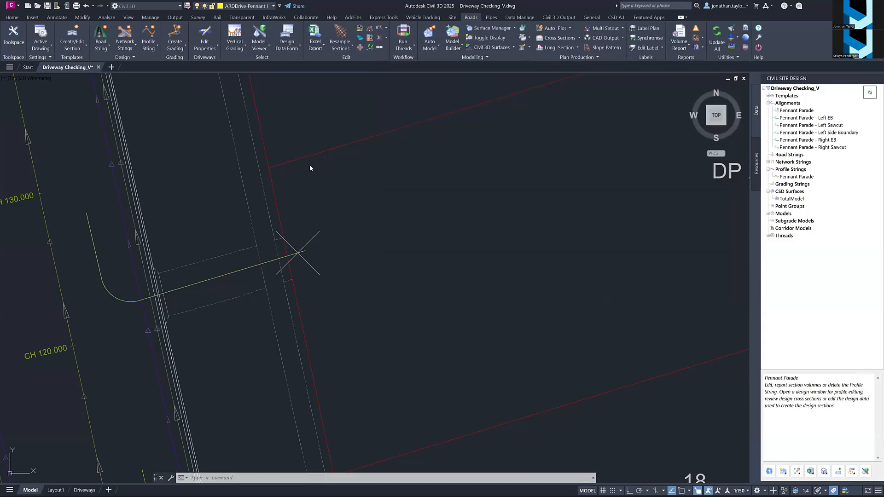
Run the compliance check on the Pennant Parade driveways and review the forward and reverse results in the report
left_click(205, 48)
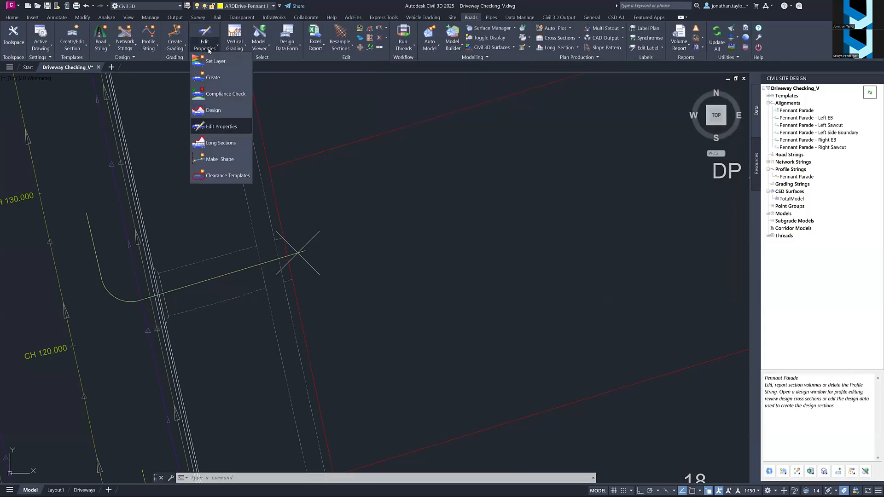
left_click(227, 93)
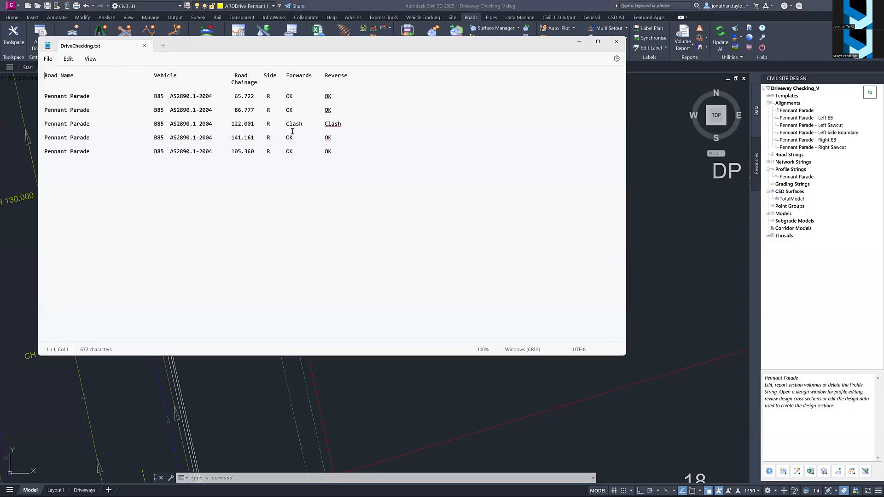
left_click(616, 41)
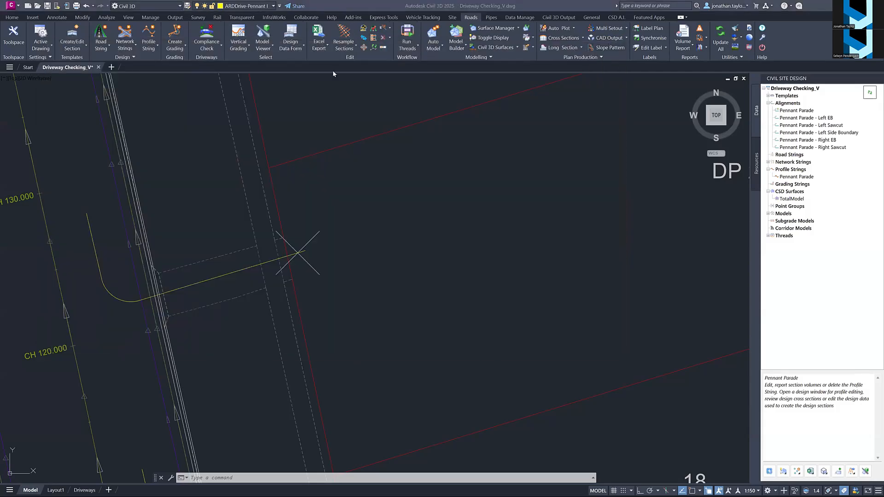
Check the lot 17 driveway profile with the B85 AS2890.1-2004 vehicle, forward only with Mouse Forward display, placing the vehicle near the kerb invert
left_click(220, 48)
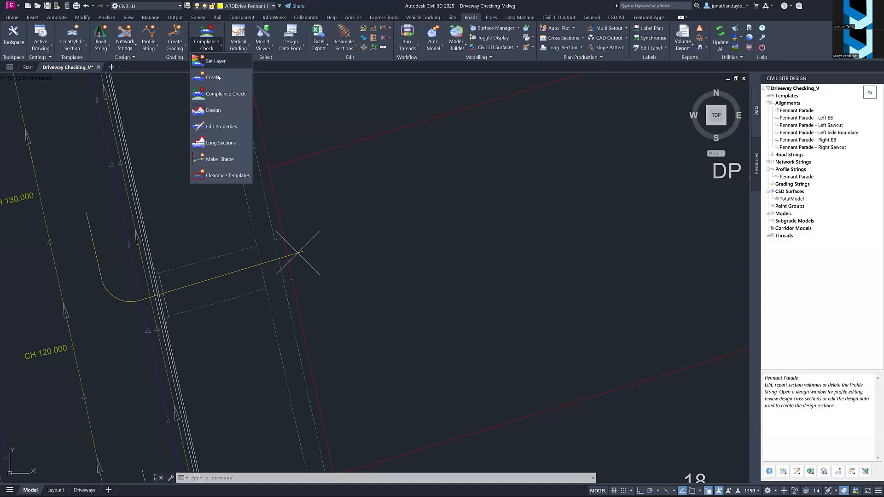
left_click(214, 110)
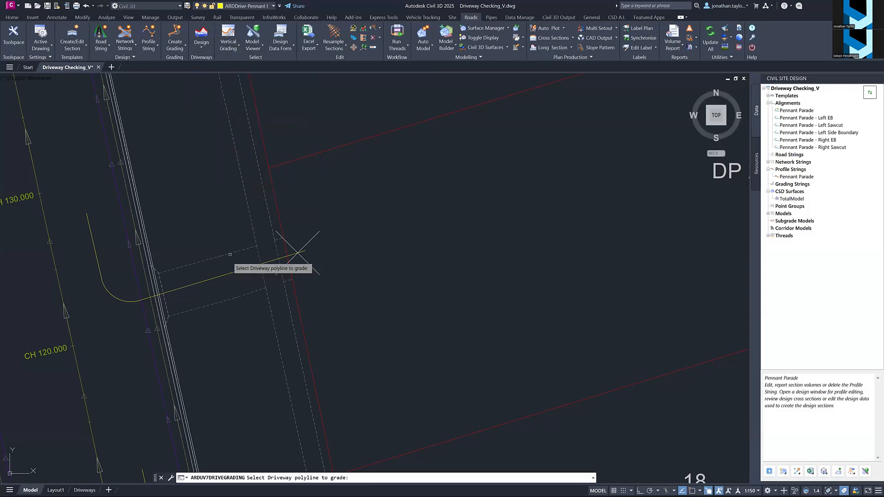
left_click(294, 253)
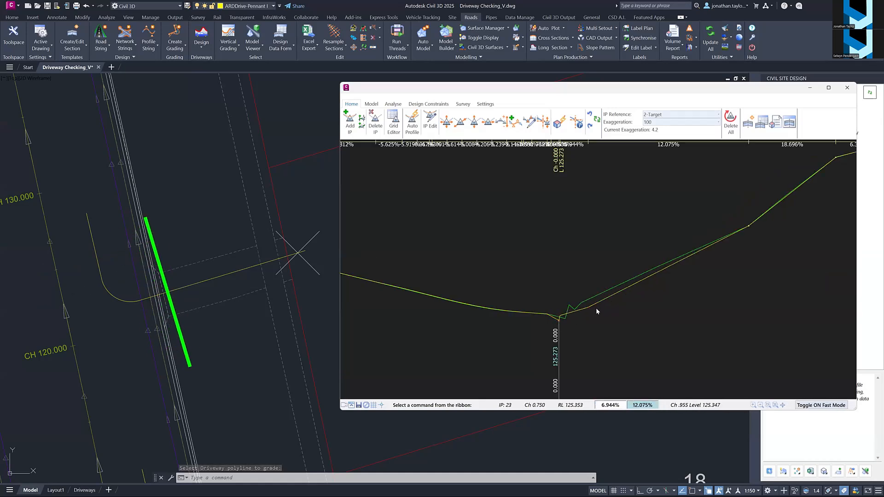
left_click(392, 104)
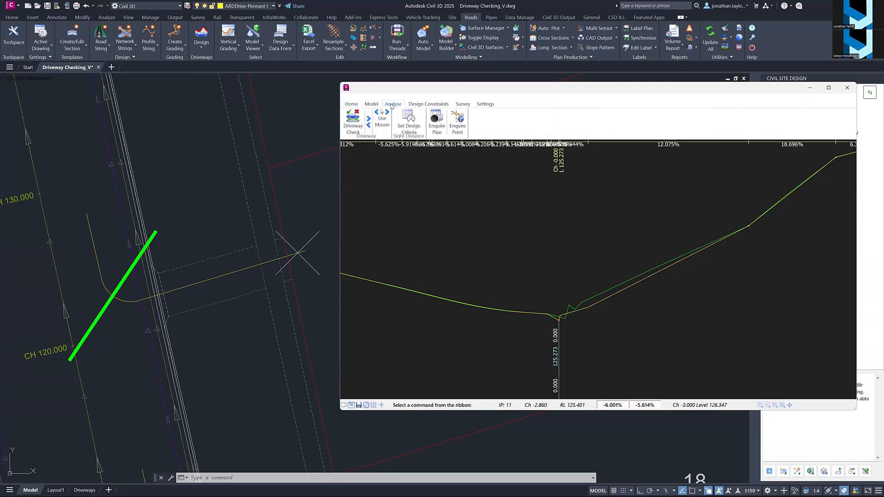
left_click(353, 122)
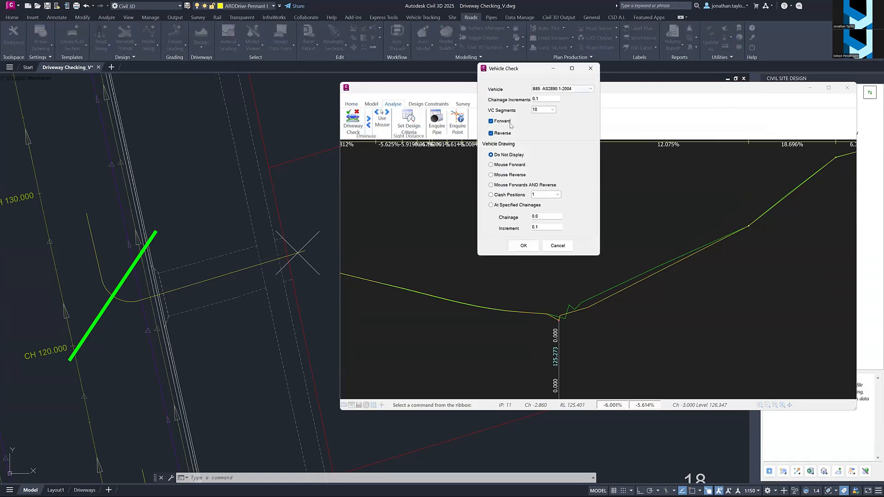
left_click(490, 134)
left_click(497, 165)
left_click(516, 248)
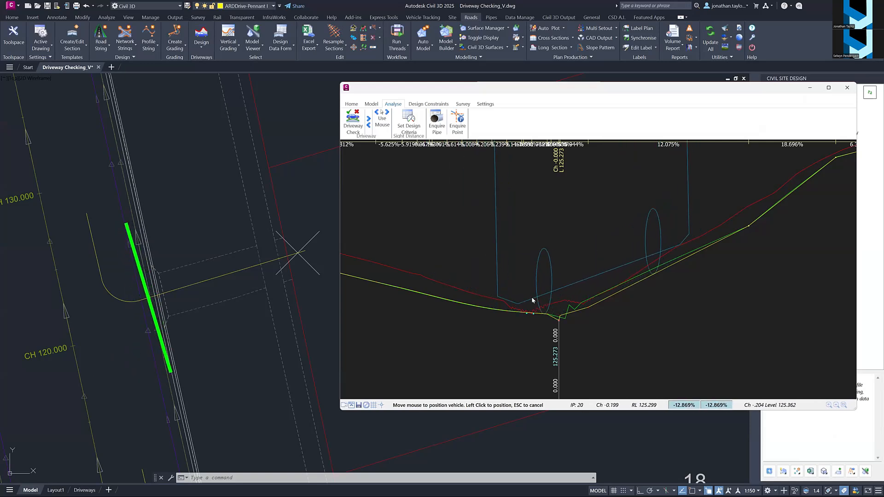
left_click(531, 296)
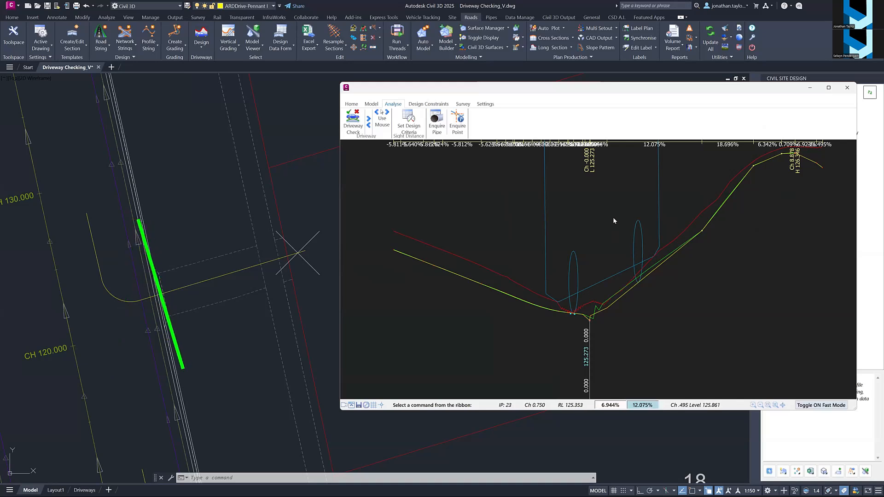
left_click(847, 87)
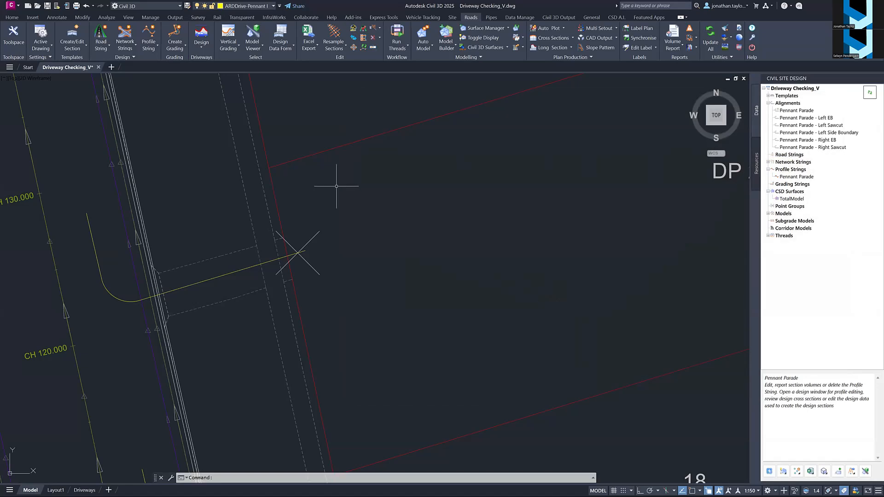
Reopen the lot 17 driveway's design profile and examine its grading around the kerb and layback
middle_click_drag(420, 300, 601, 288)
scroll(417, 179, "down", 2)
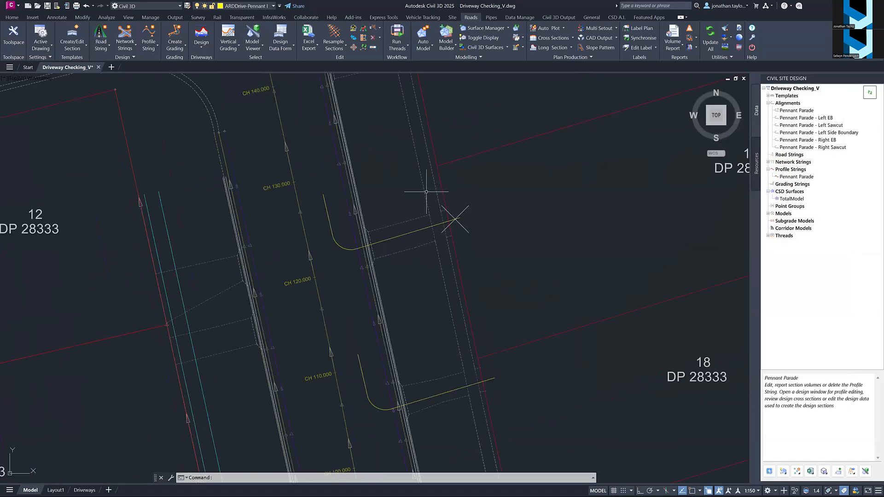
scroll(333, 186, "down", 2)
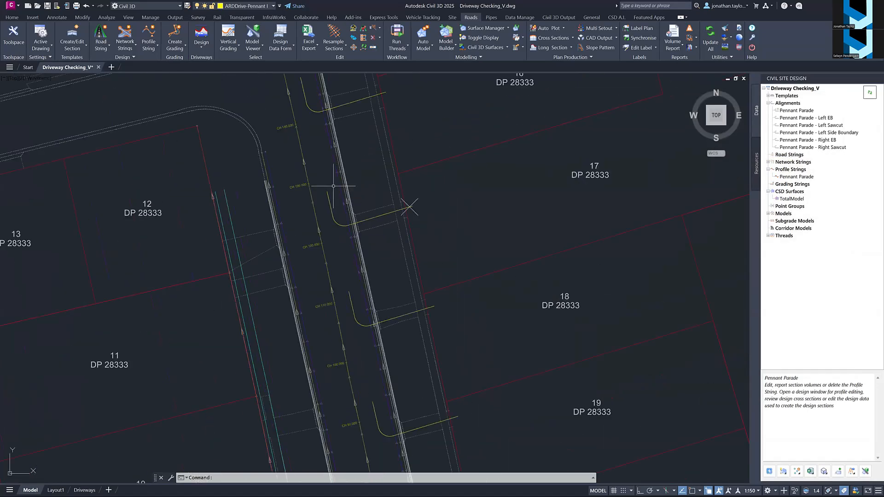
middle_click_drag(373, 287, 401, 222)
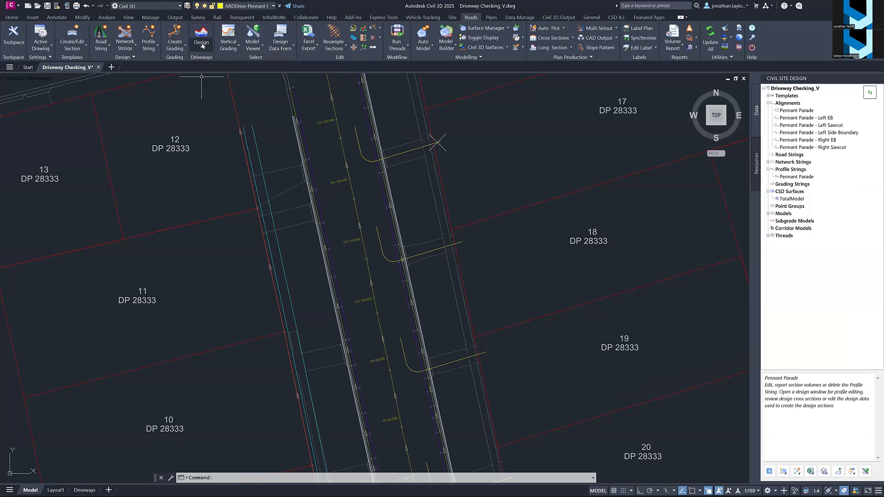
left_click(201, 44)
left_click(216, 111)
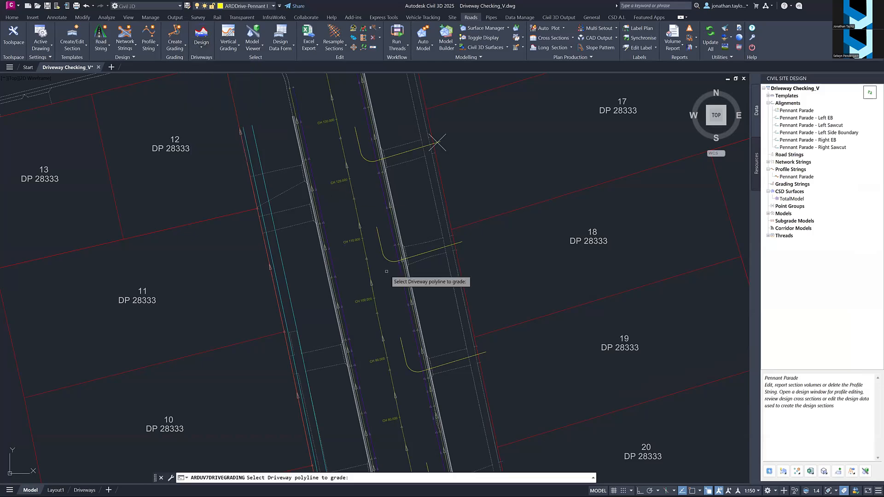
left_click(437, 142)
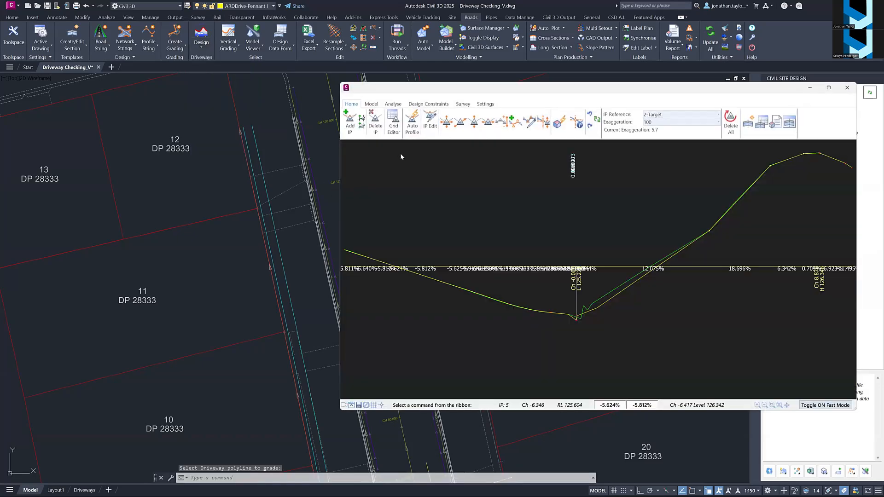
scroll(588, 302, "up", 2)
left_click(392, 103)
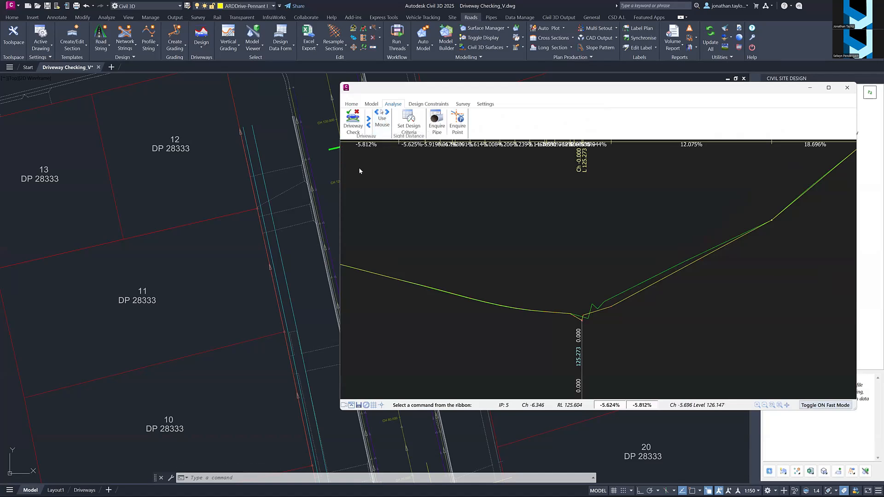
left_click(846, 87)
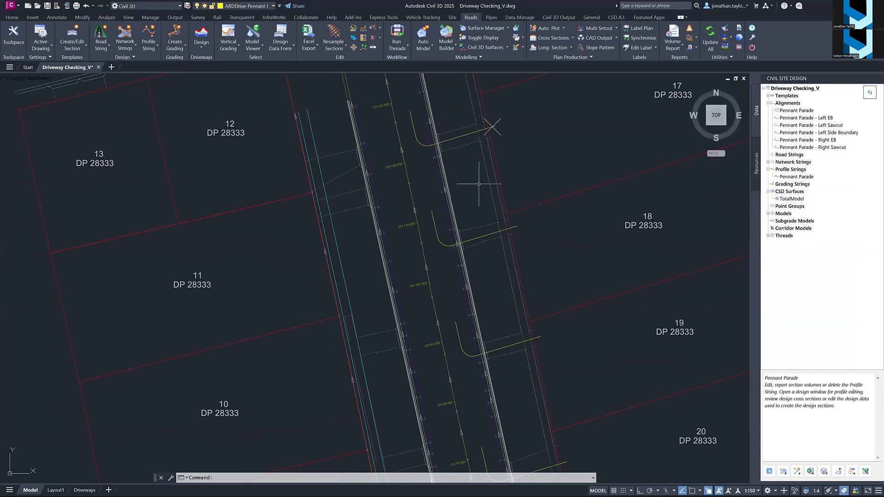
scroll(444, 120, "up", 2)
middle_click_drag(473, 135, 465, 151)
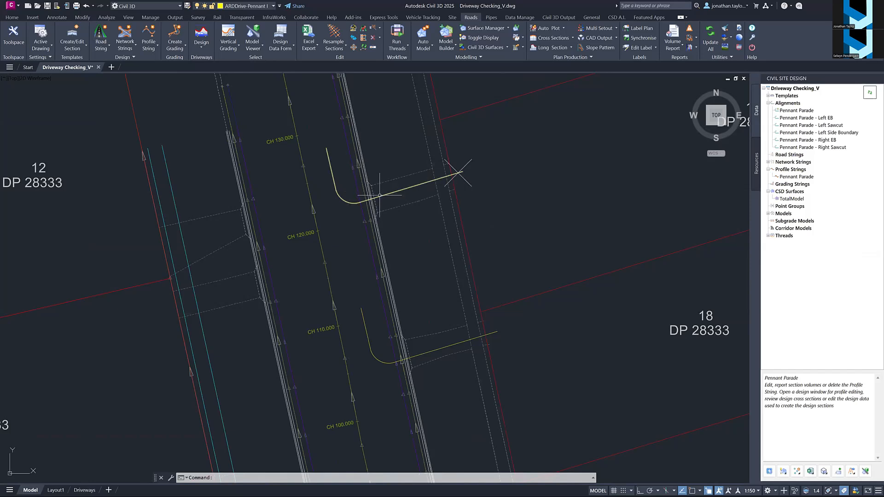
scroll(389, 178, "up", 2)
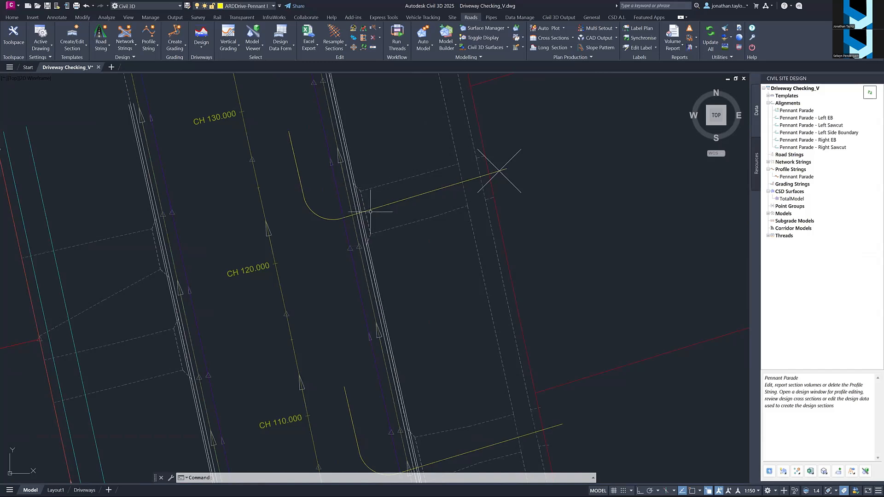
scroll(376, 164, "down", 2)
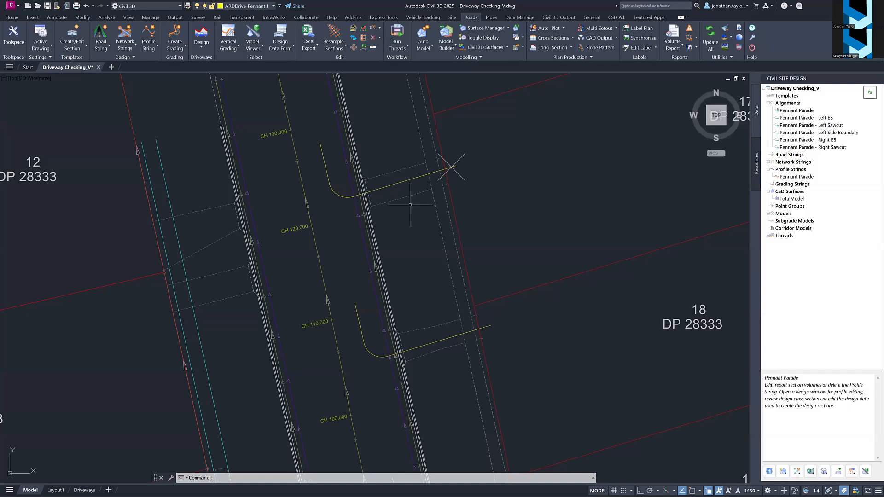
scroll(410, 206, "down", 2)
middle_click_drag(365, 339, 370, 278)
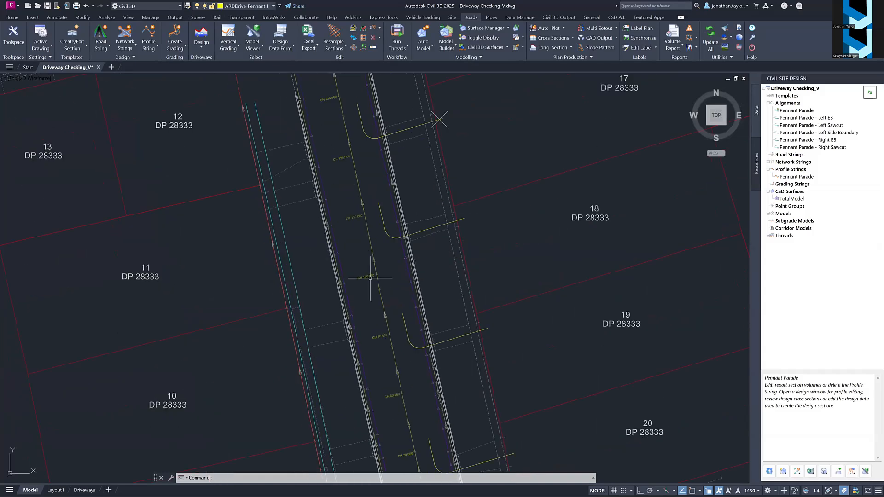
mouse_move(370, 278)
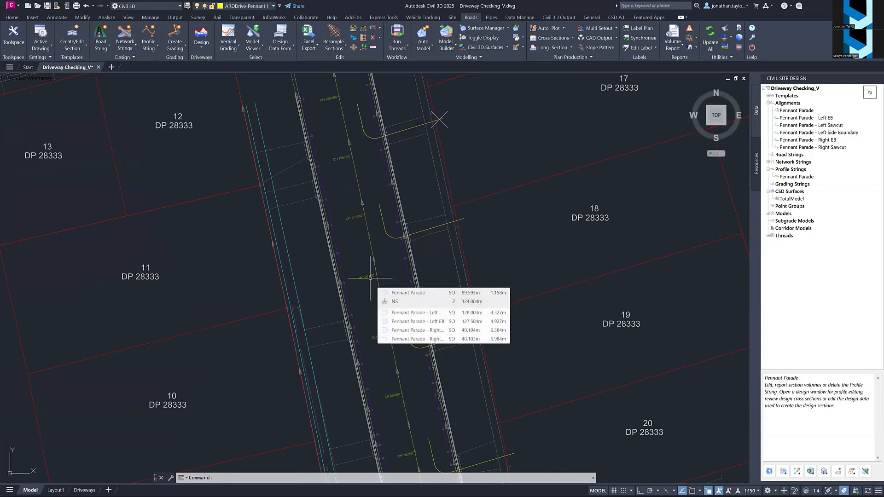
mouse_move(392, 242)
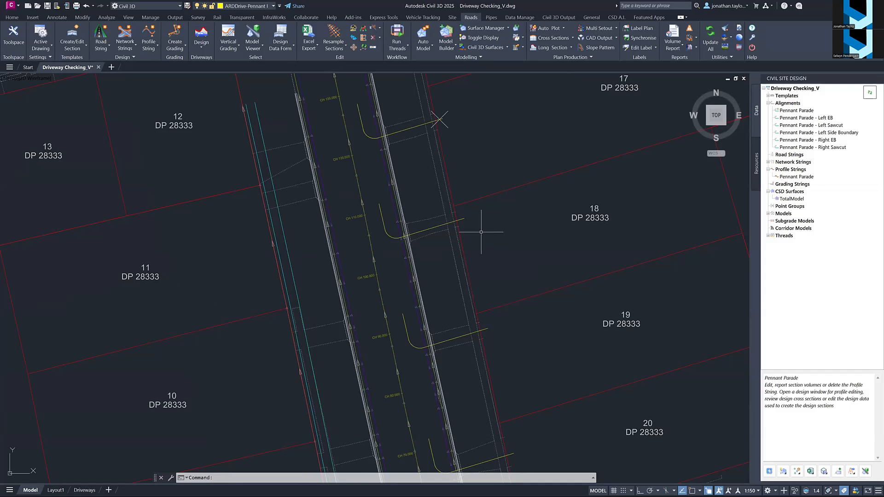
mouse_move(486, 227)
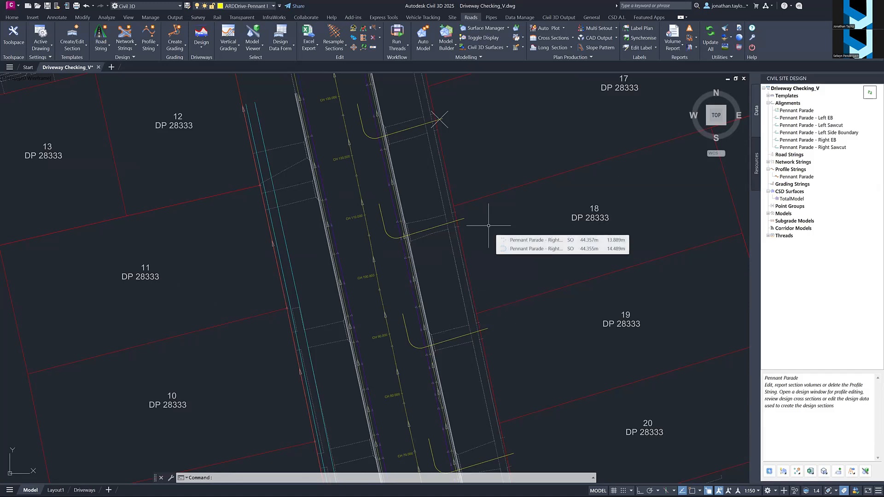
mouse_move(483, 190)
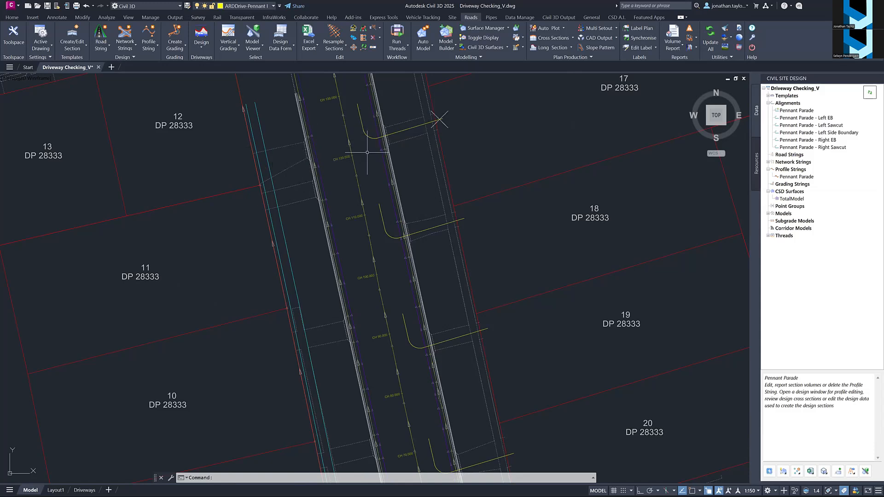
mouse_move(367, 152)
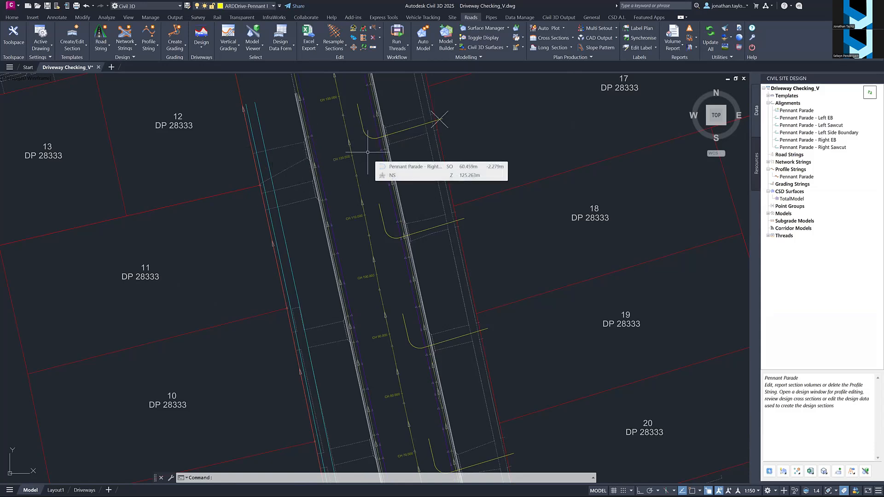
mouse_move(410, 164)
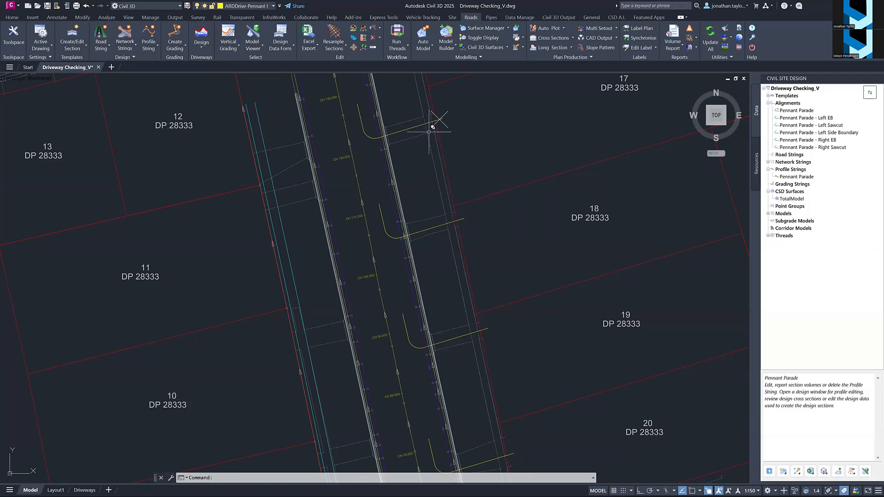
mouse_move(432, 134)
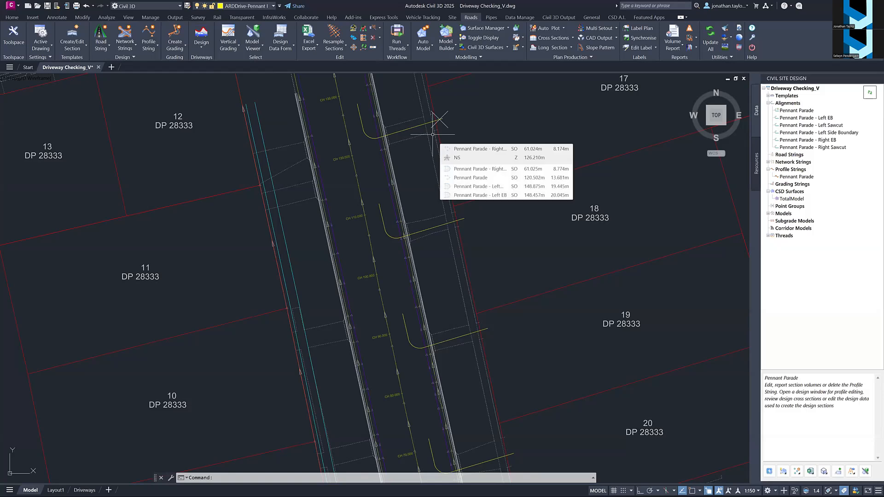
scroll(428, 138, "up", 2)
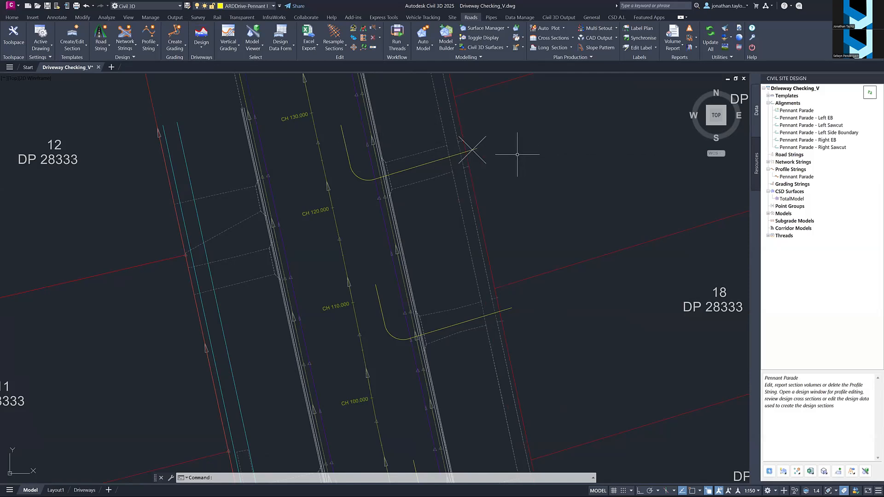
mouse_move(517, 155)
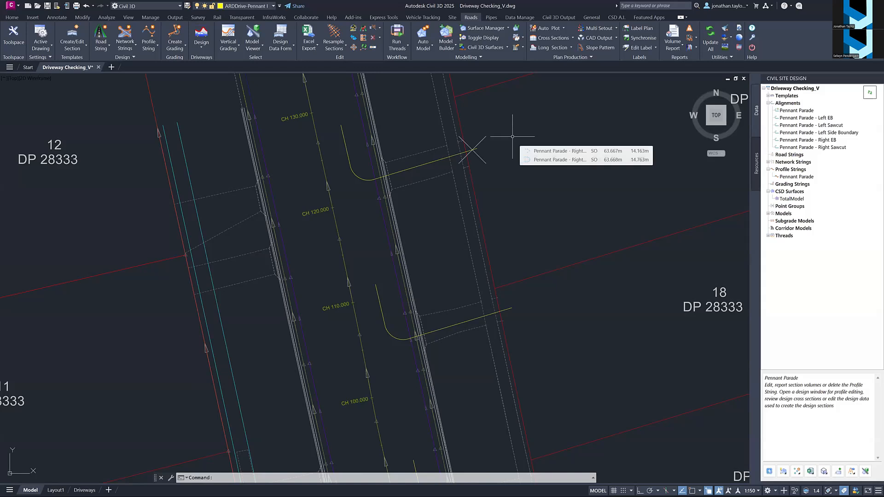
Open the Vehicle Clearance Template Editor, review the list of available vehicle templates and close the editor without choosing one
left_click(202, 45)
left_click(227, 173)
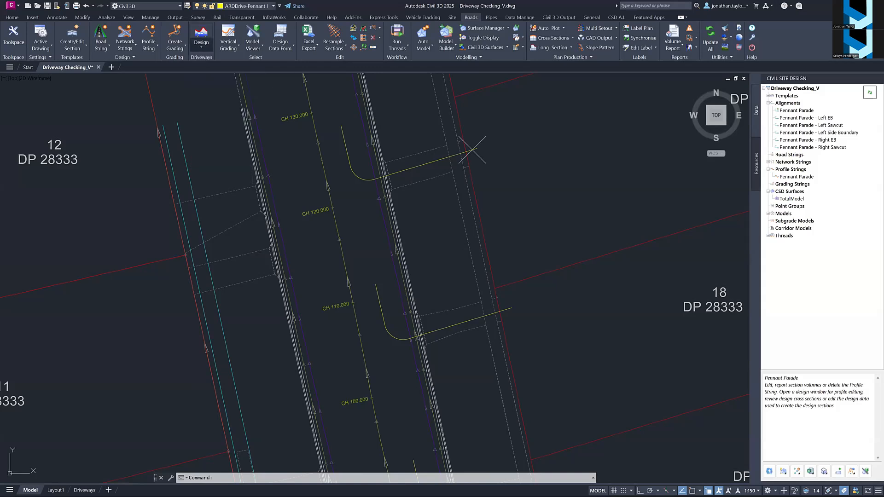
left_click_drag(655, 233, 566, 130)
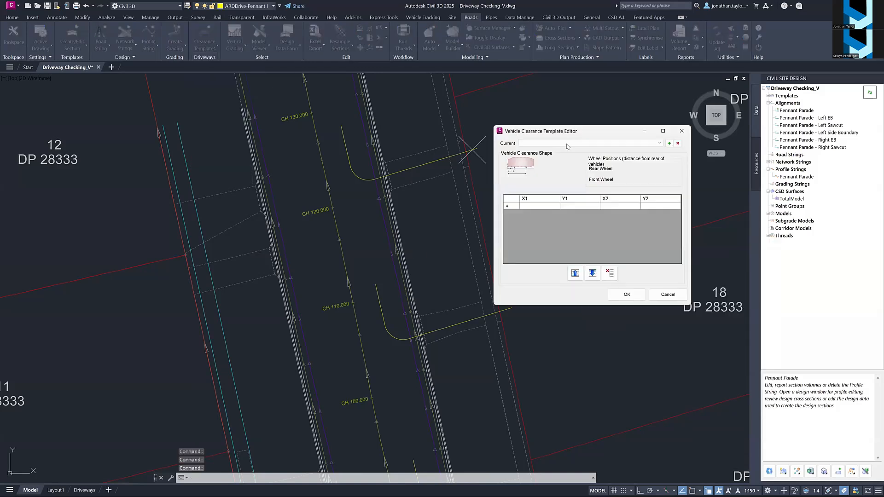
left_click(567, 146)
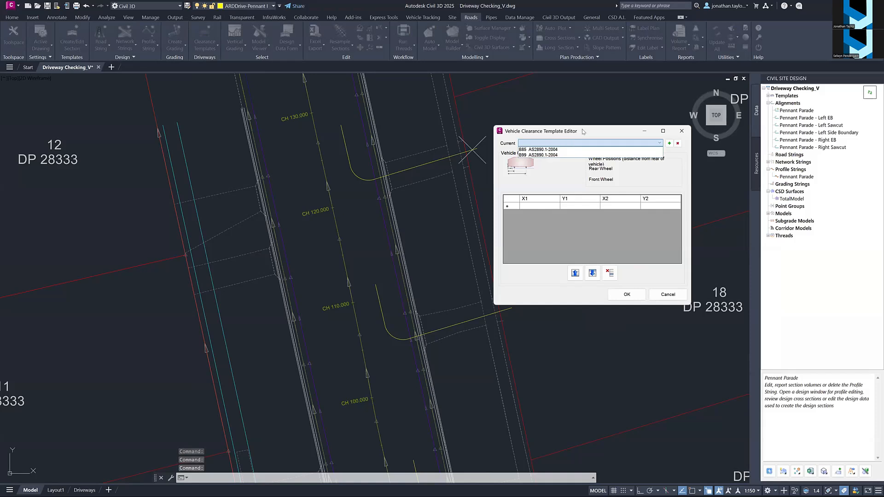
left_click(579, 140)
left_click(573, 143)
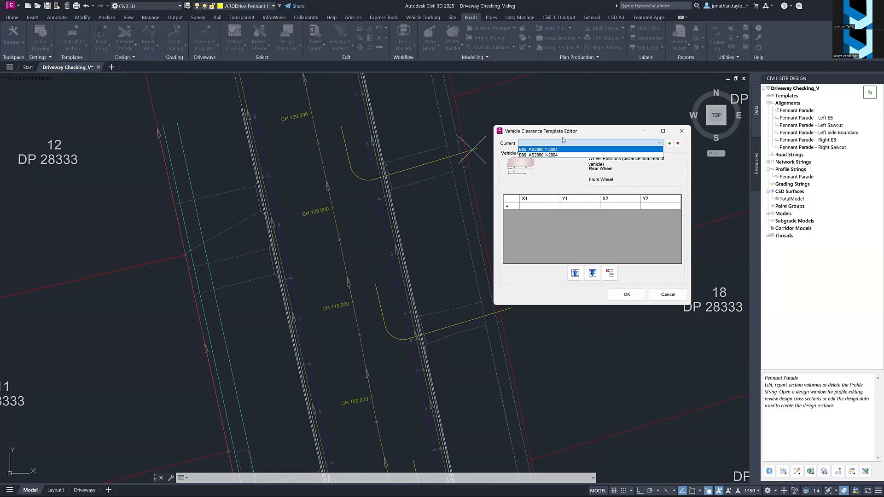
left_click(563, 139)
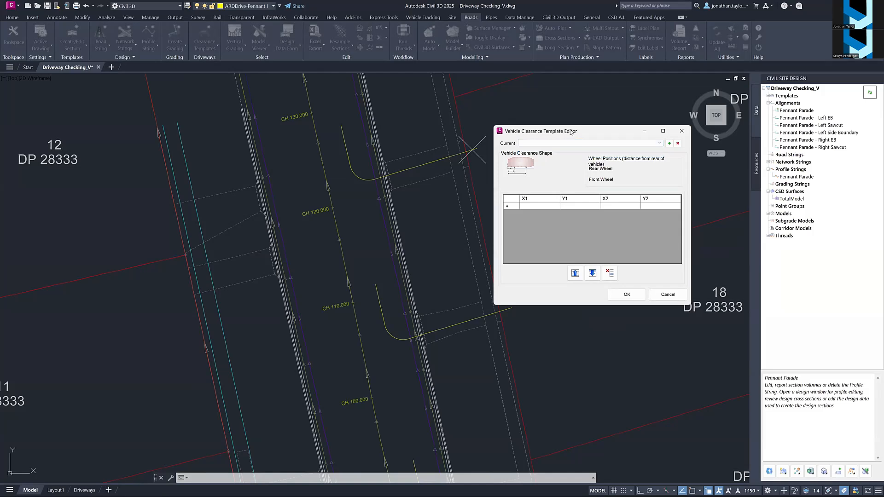
left_click(631, 295)
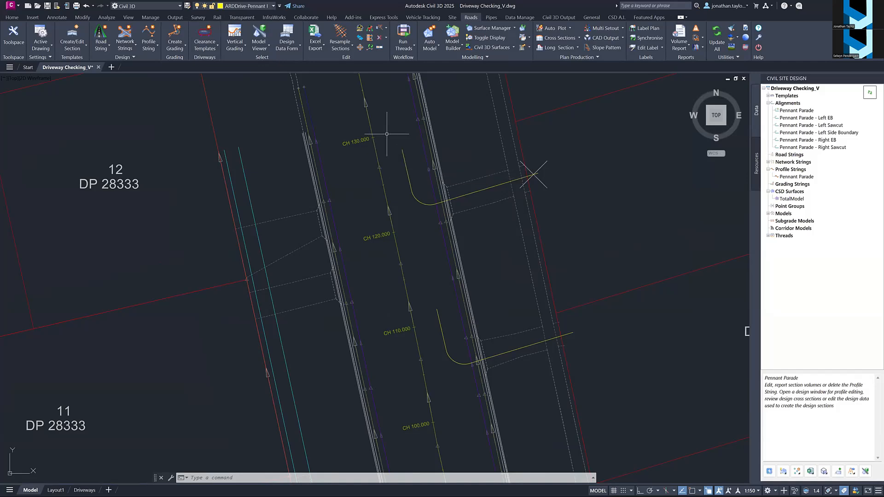
mouse_move(387, 134)
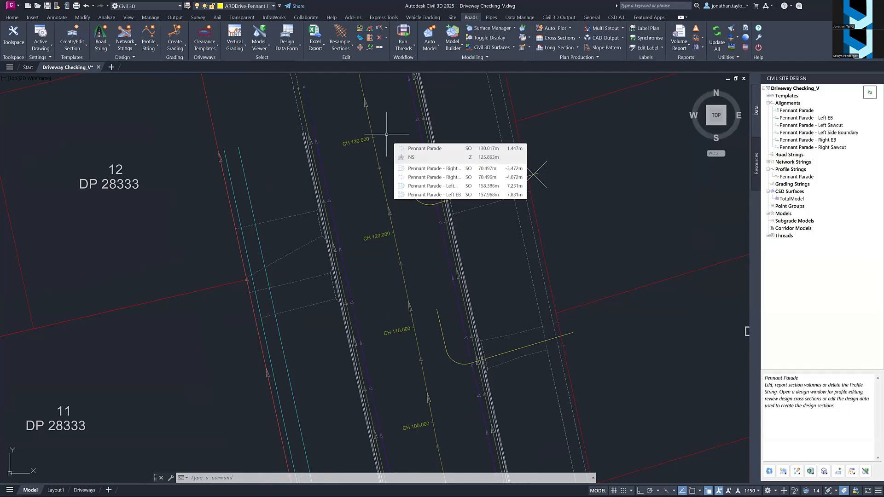
scroll(276, 203, "down", 2)
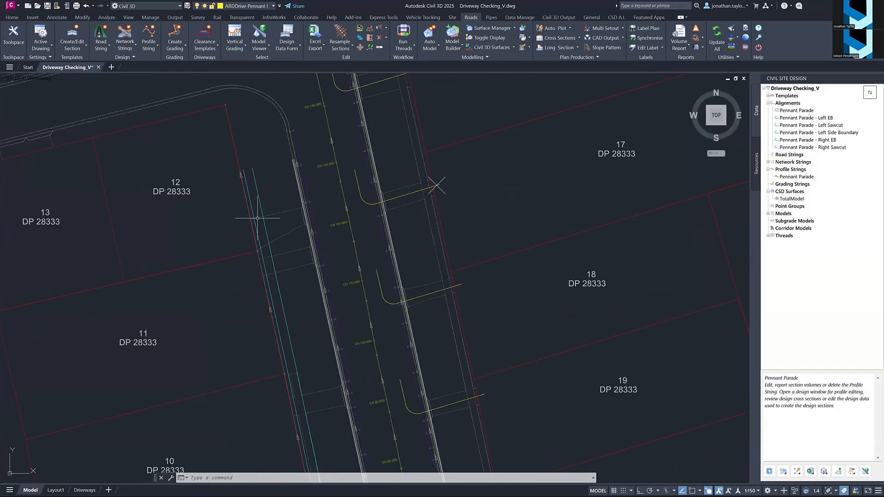
scroll(252, 207, "up", 2)
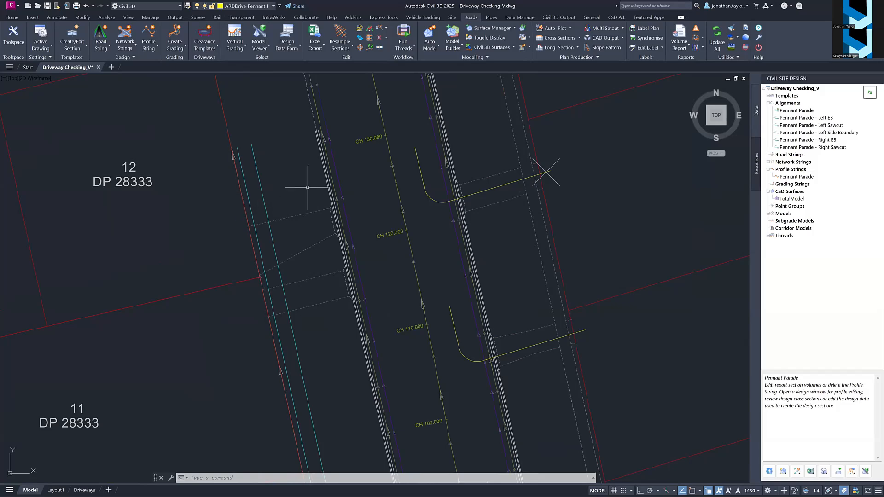
scroll(307, 187, "down", 4)
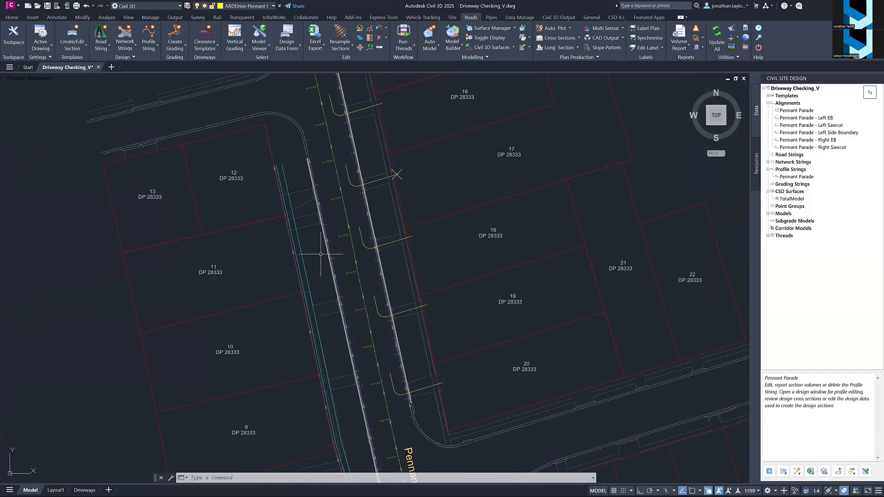
scroll(296, 177, "up", 4)
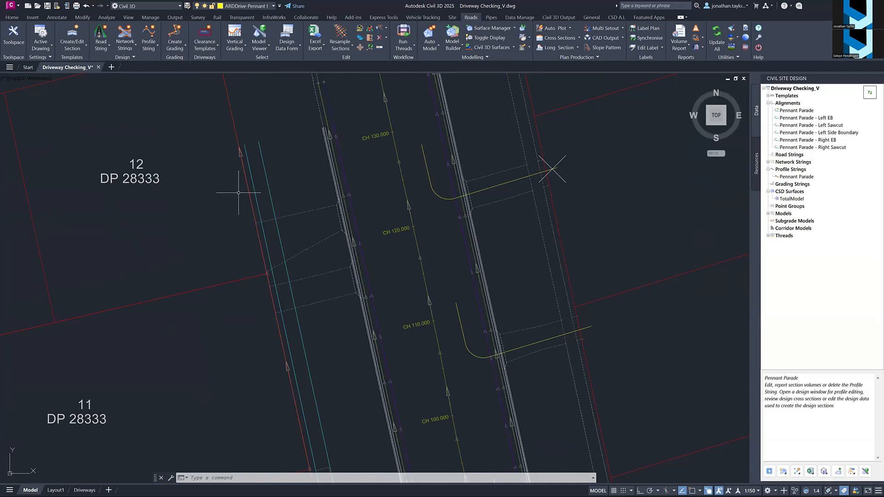
scroll(247, 185, "down", 2)
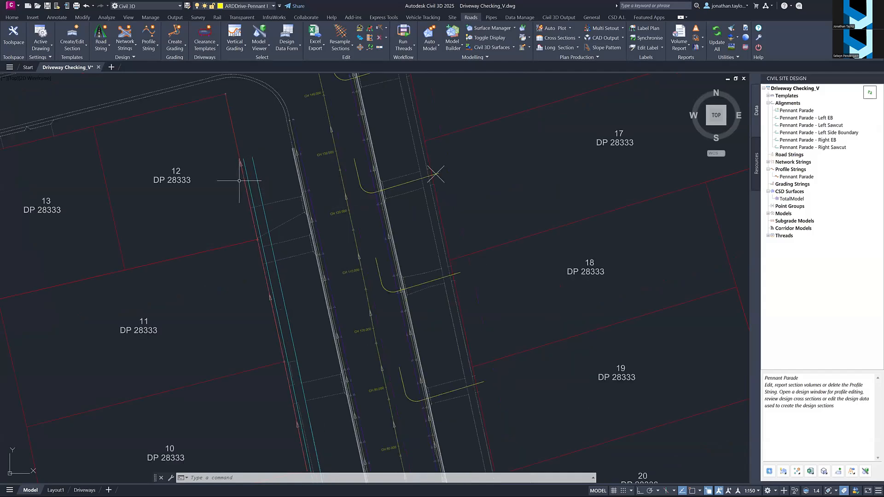
mouse_move(239, 180)
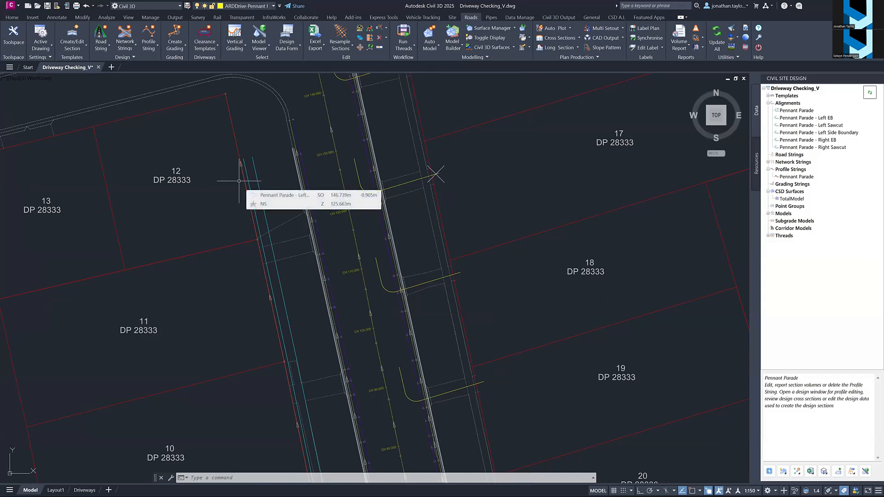
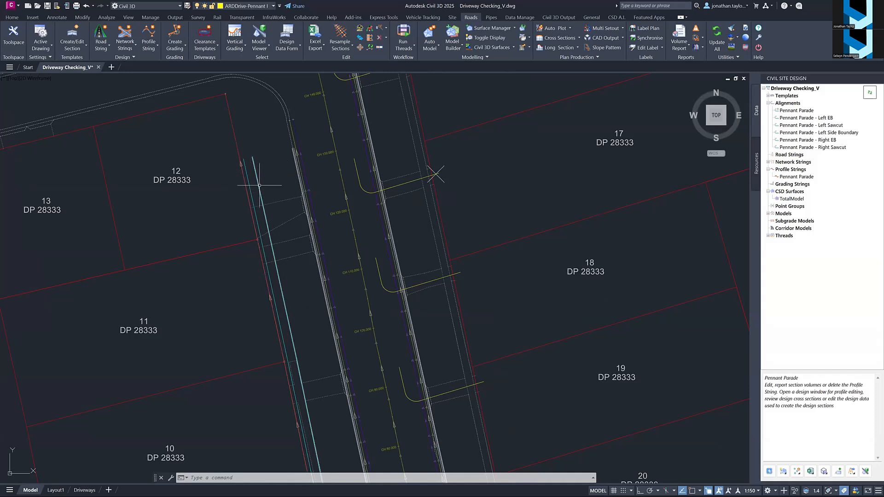
View the Pennant Parade cross section at chainage 114.000 and examine the left verge, kerb and sawcut grading
right_click(795, 181)
left_click(427, 208)
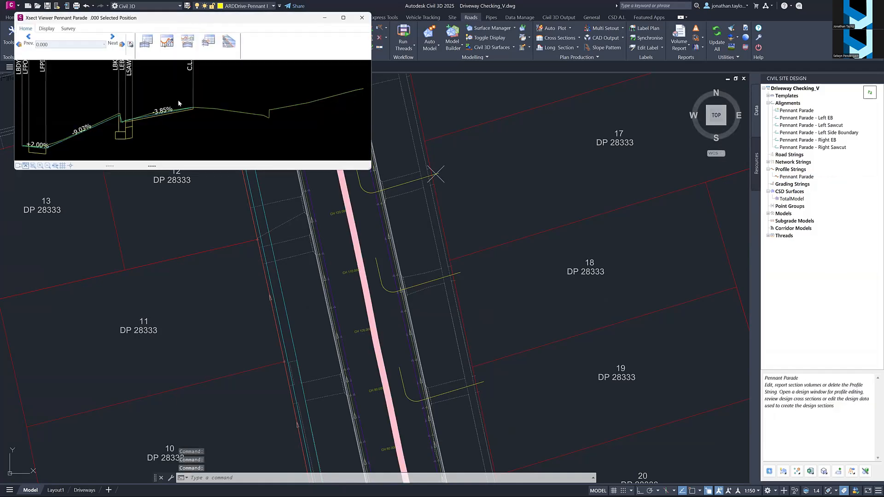
left_click(140, 43)
left_click(353, 237)
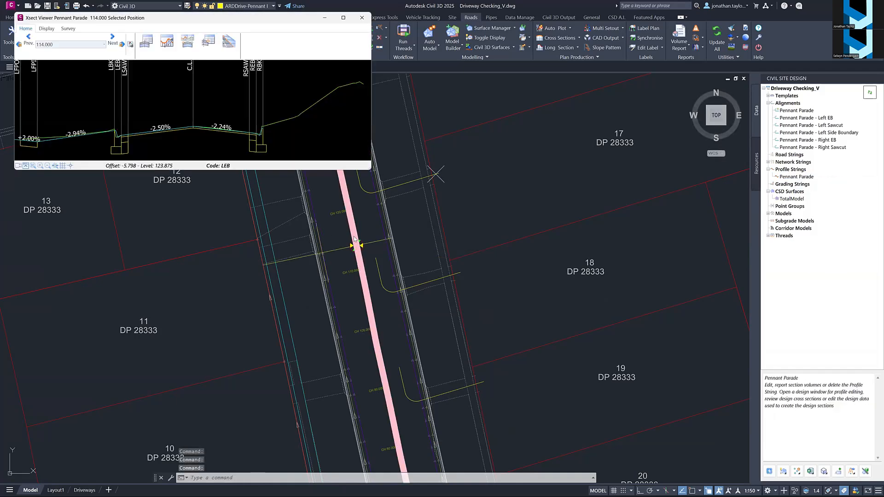
middle_click_drag(120, 110, 177, 103)
scroll(133, 133, "up", 2)
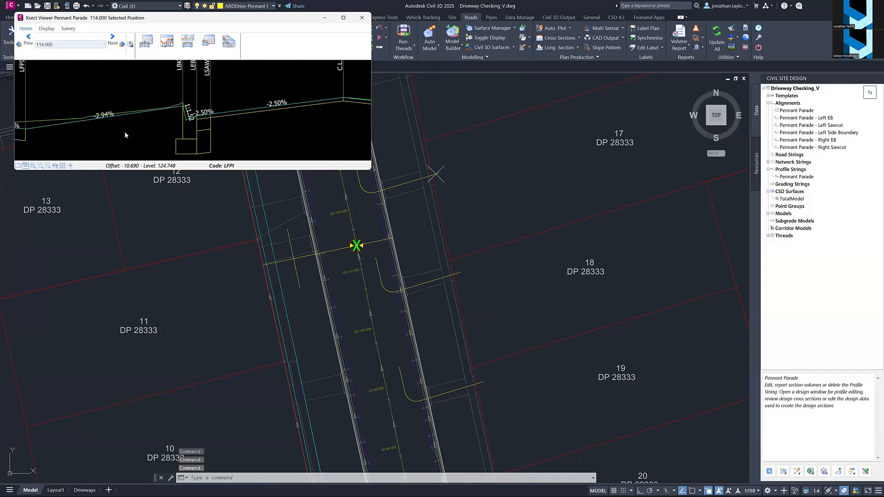
middle_click_drag(127, 132, 211, 130)
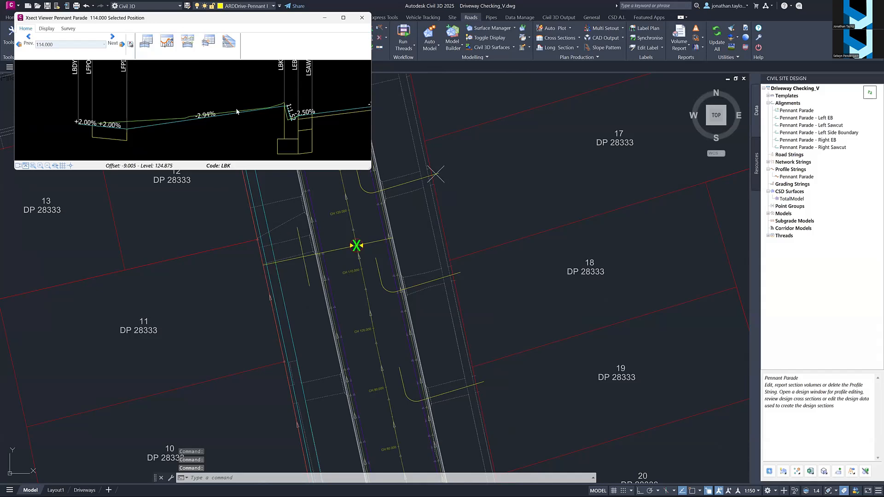
scroll(300, 109, "up", 5)
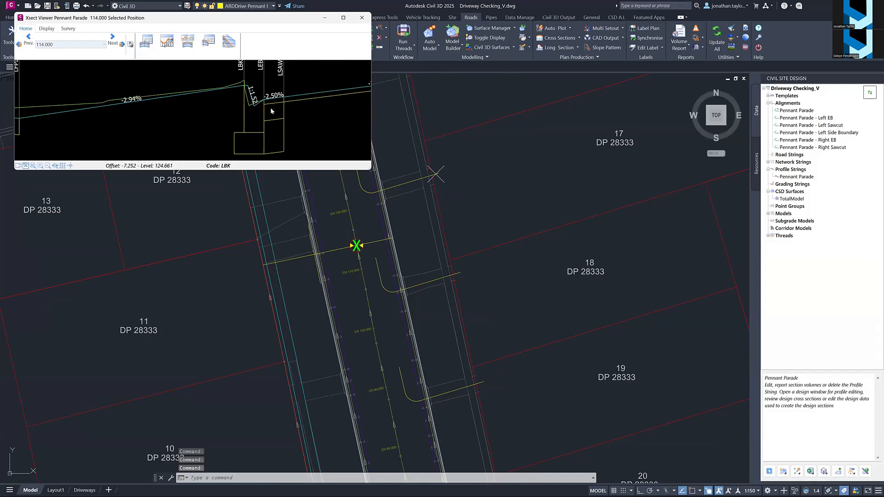
scroll(292, 106, "up", 1)
middle_click_drag(309, 108, 205, 112)
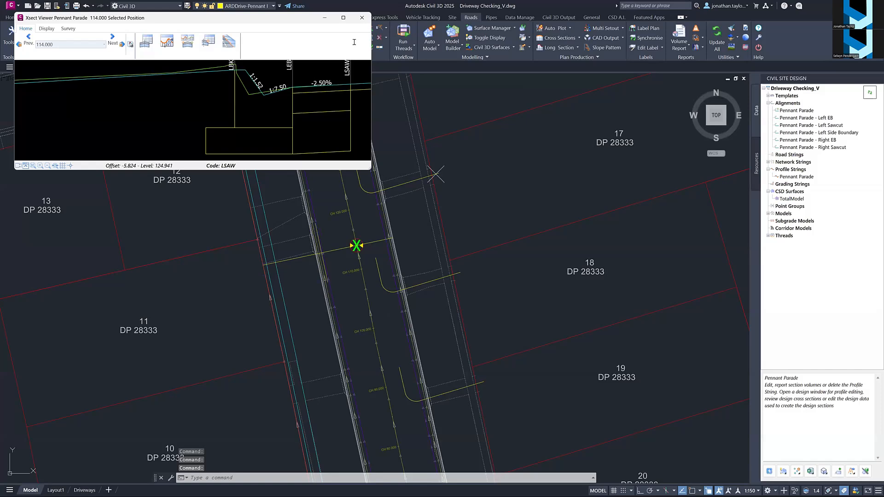
Close the cross-section viewer and set a new driveway layer category "Left Side with FP" for the Pennant Parade alignment
left_click(362, 19)
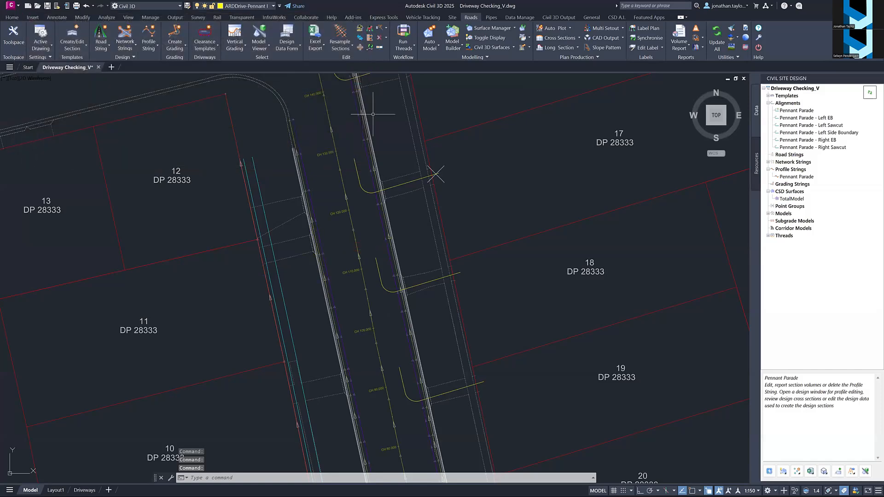
left_click(208, 48)
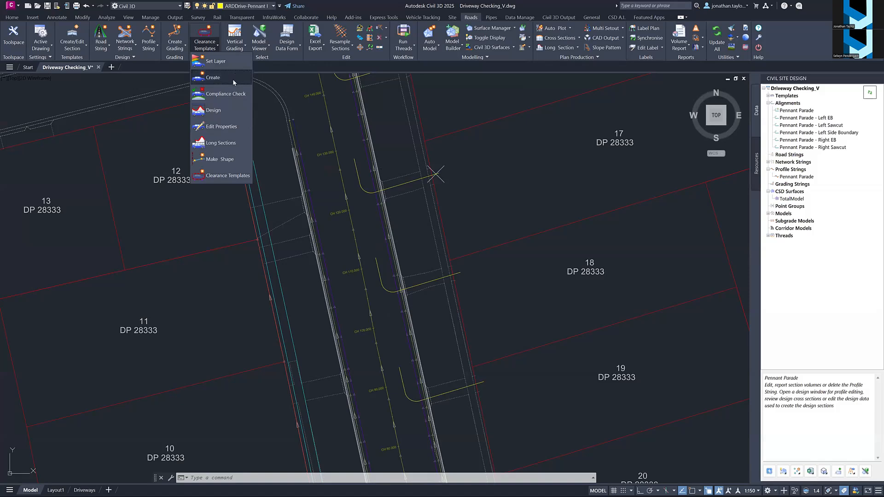
left_click(214, 63)
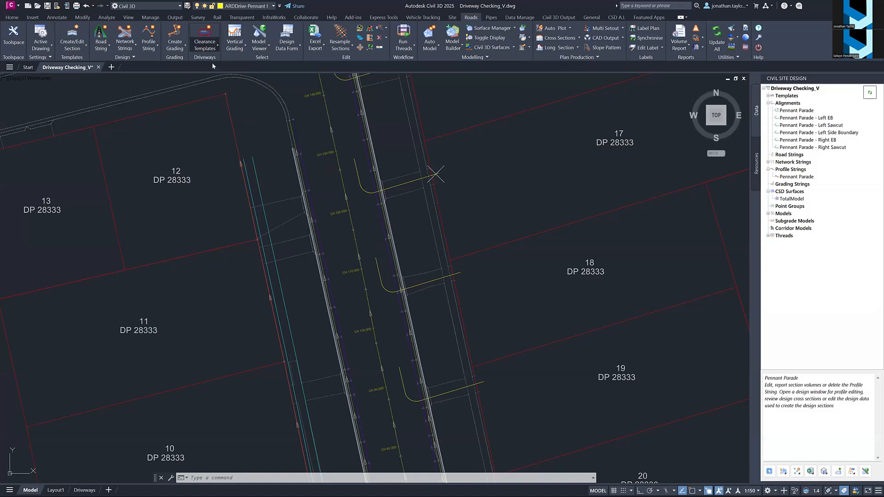
left_click(354, 237)
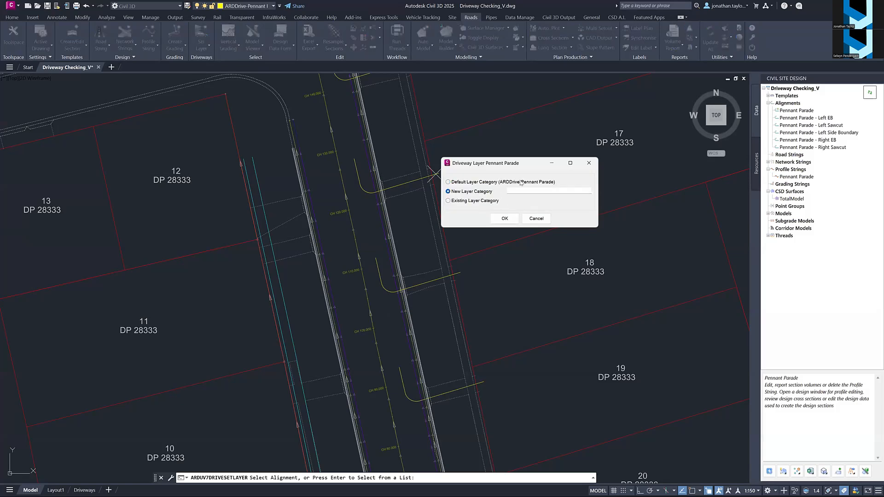
left_click(518, 189)
type("Lft Side with FP")
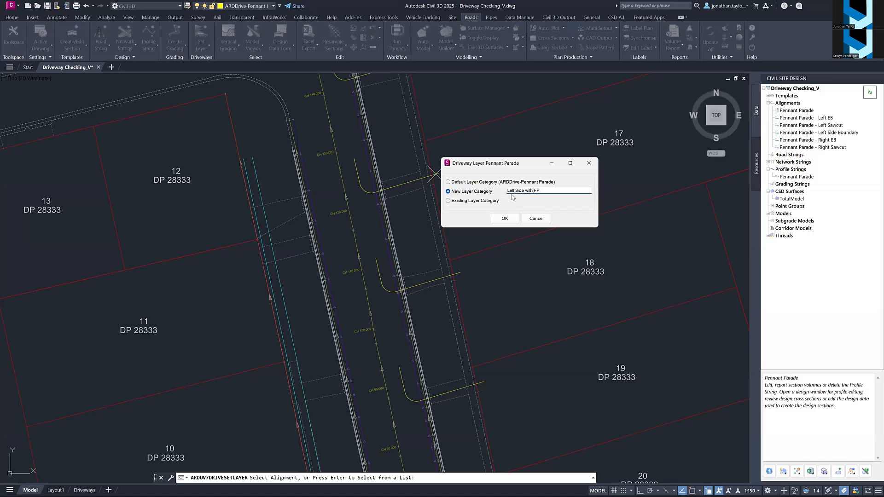
left_click(505, 219)
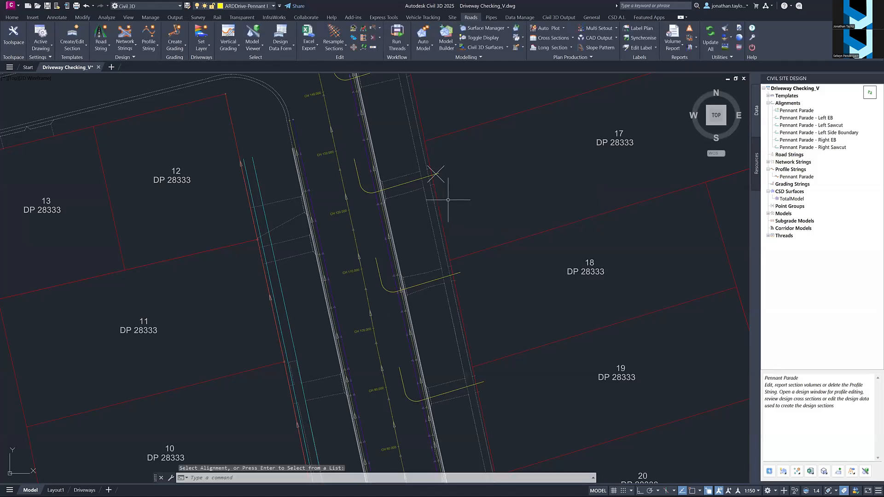
Set the colour of layer "ARDDrive-Pennant Parade-_-Left Side with FP" to 6 (magenta)
left_click(259, 6)
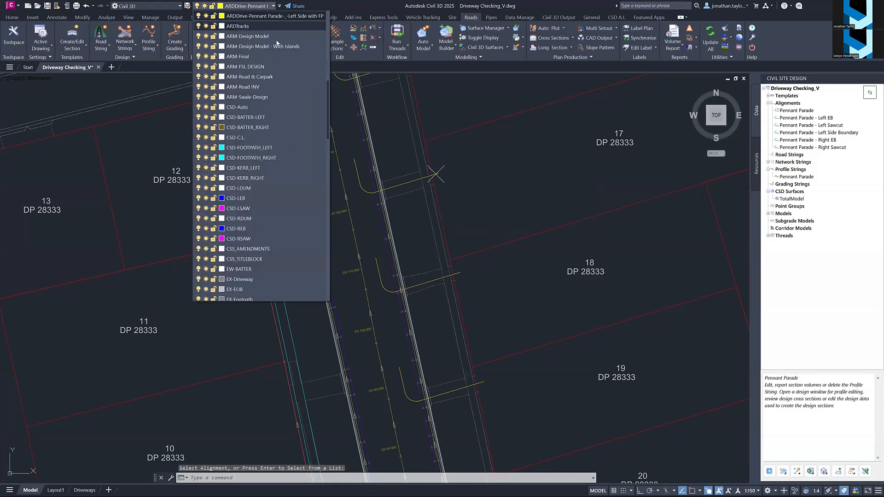
scroll(253, 48, "up", 1)
left_click(222, 47)
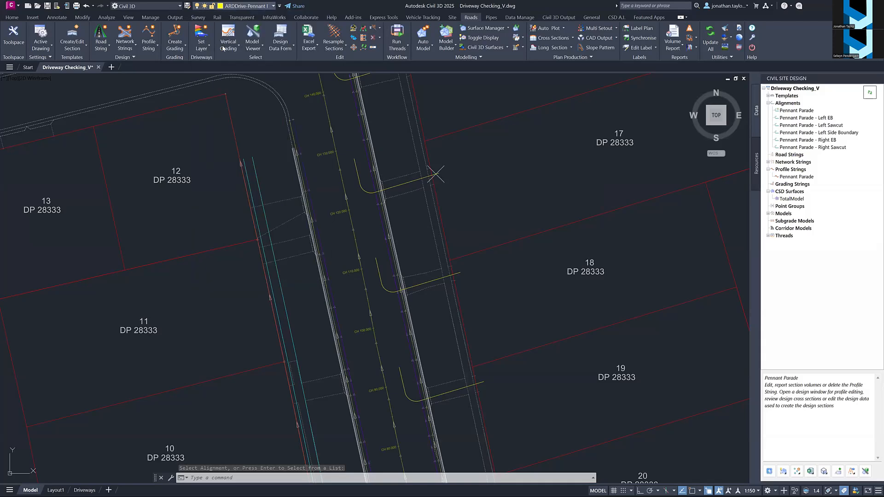
type("6")
key("Return")
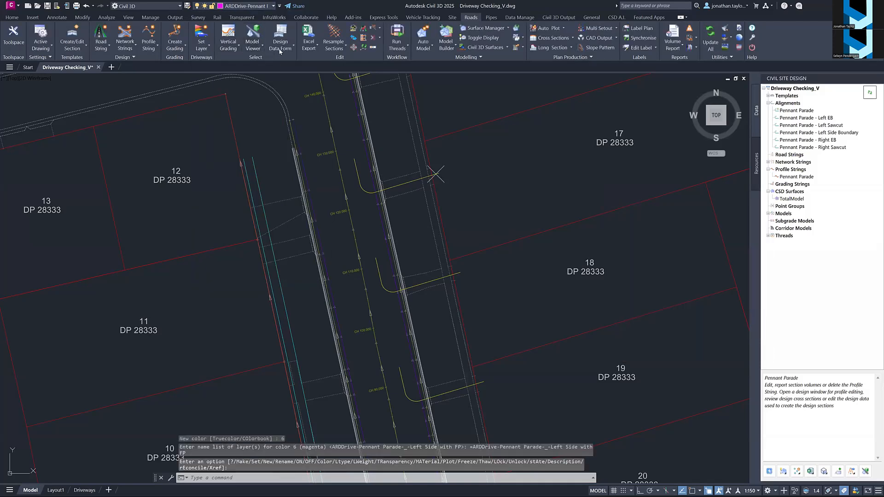
Draw a straight driveway polyline from the carriageway near CH 0.000 across the left kerb to the boundary of lots 6 and 7
scroll(372, 275, "down", 3)
middle_click_drag(373, 275, 365, 142)
middle_click_drag(402, 284, 398, 229)
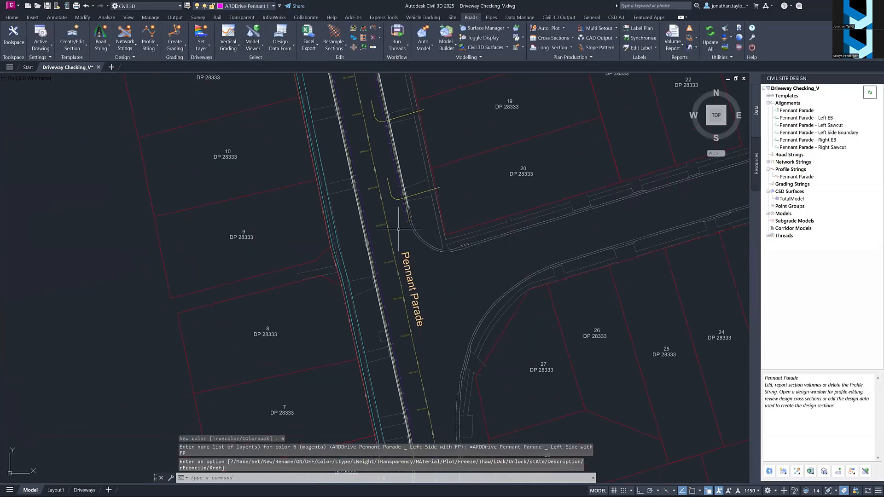
type("pl")
key("Return")
middle_click_drag(405, 334, 389, 234)
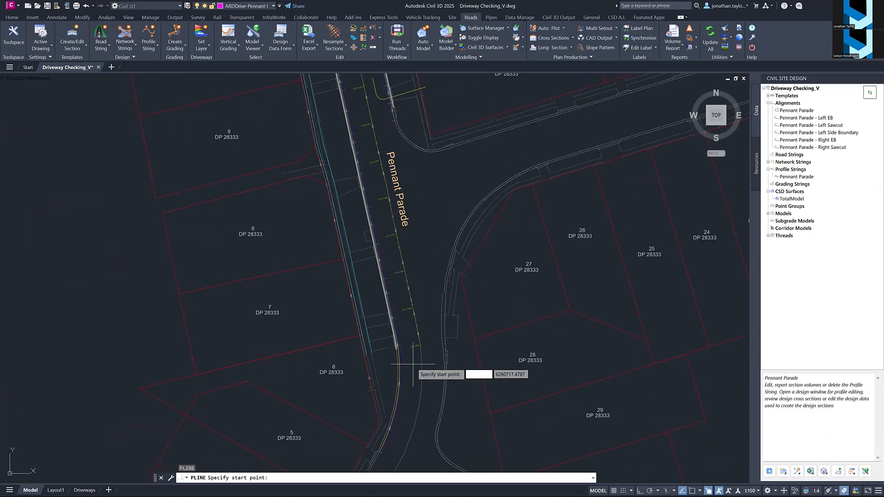
scroll(410, 364, "up", 2)
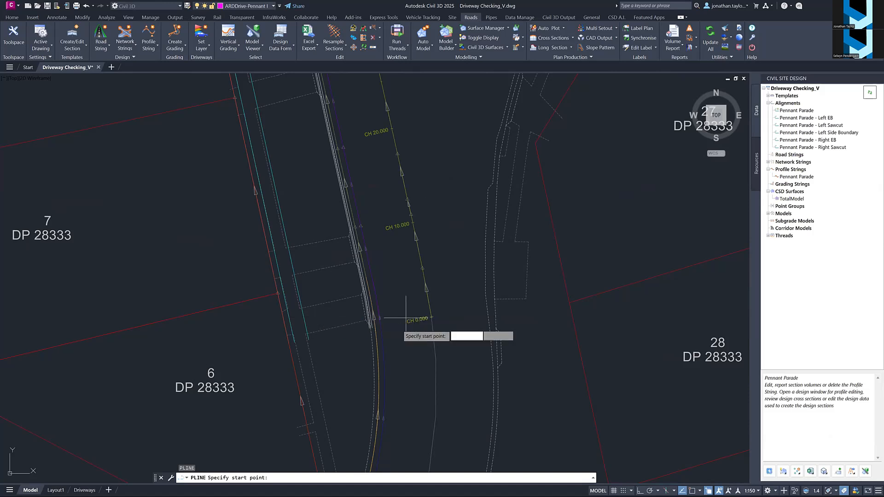
left_click(402, 296)
left_click(275, 324)
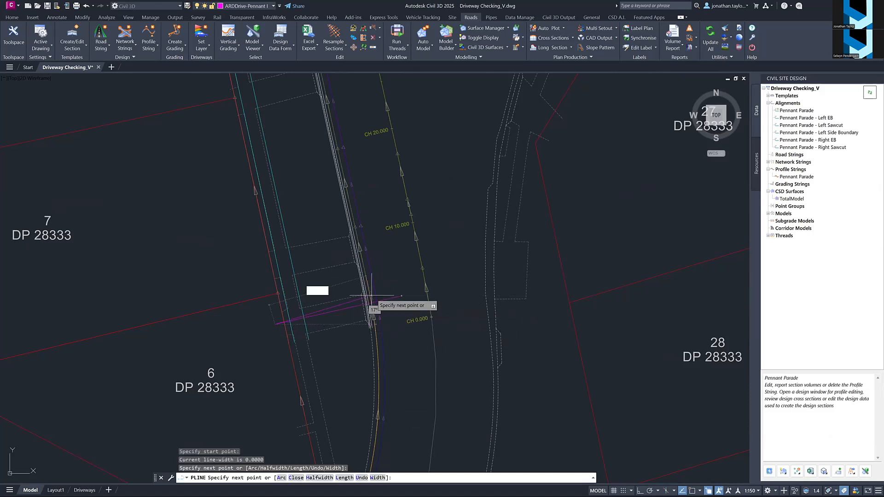
key("Return")
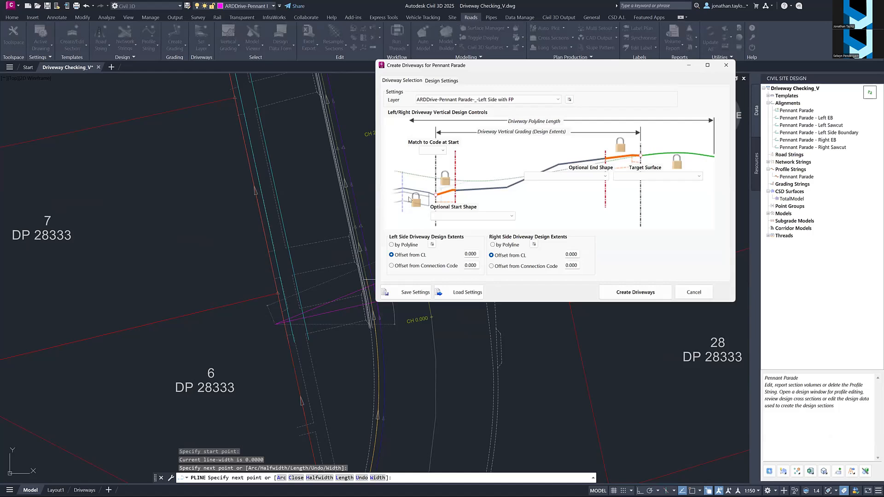
left_click(694, 293)
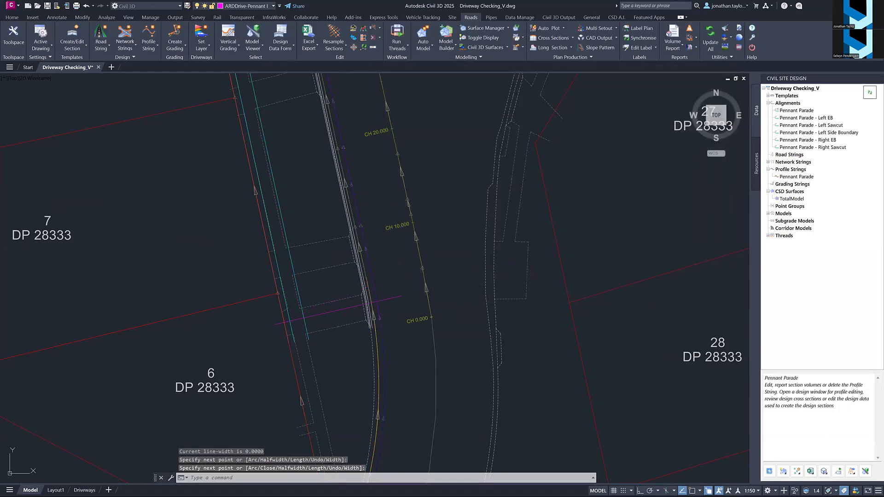
Erase the straight driveway polyline near CH 0.000
left_click(389, 298)
type("E")
key("Return")
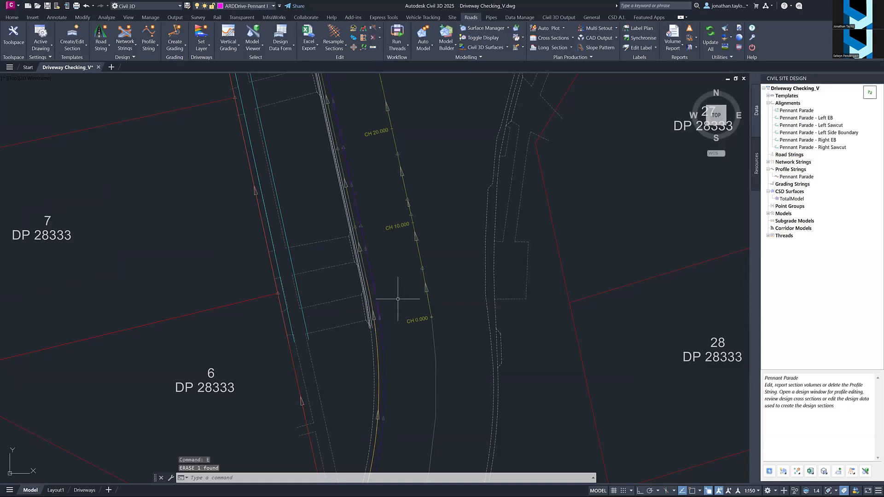
Draw a multi-segment driveway polyline curving from the carriageway near CH 0.000 over the left kerb to just past the lot boundary
type("PL")
key("Return")
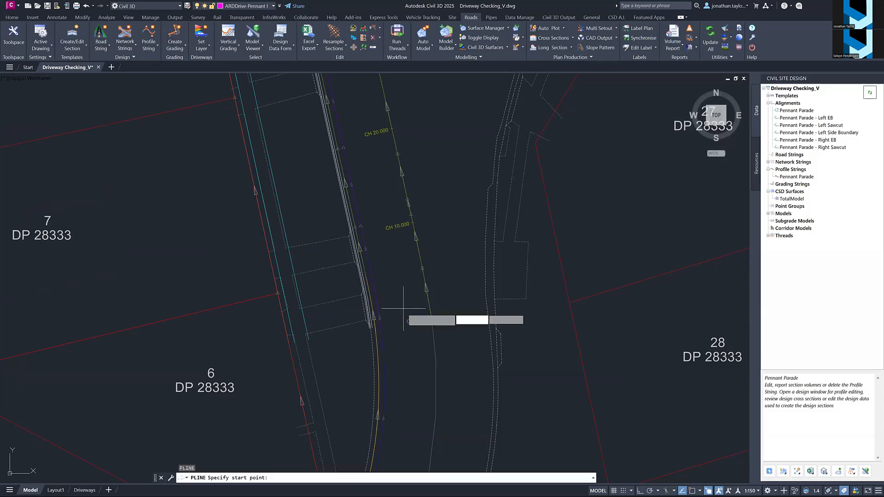
left_click(410, 335)
left_click(403, 311)
left_click(392, 303)
left_click(364, 301)
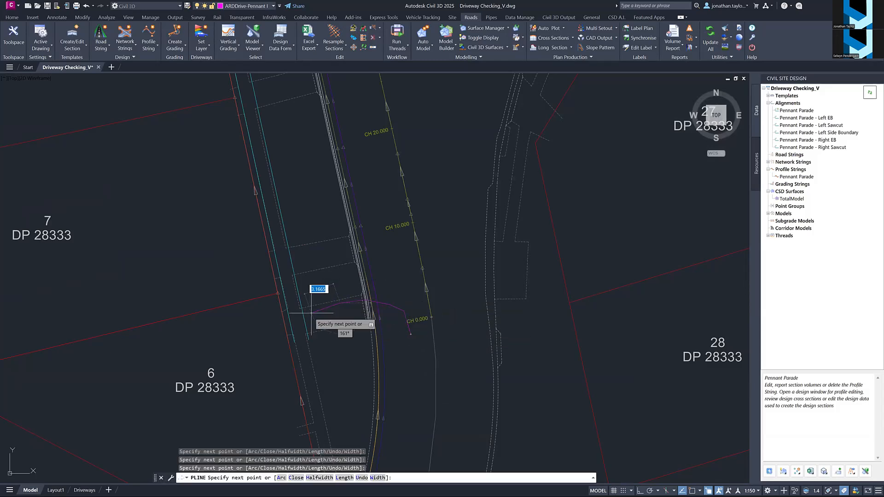
left_click(272, 321)
key("Return")
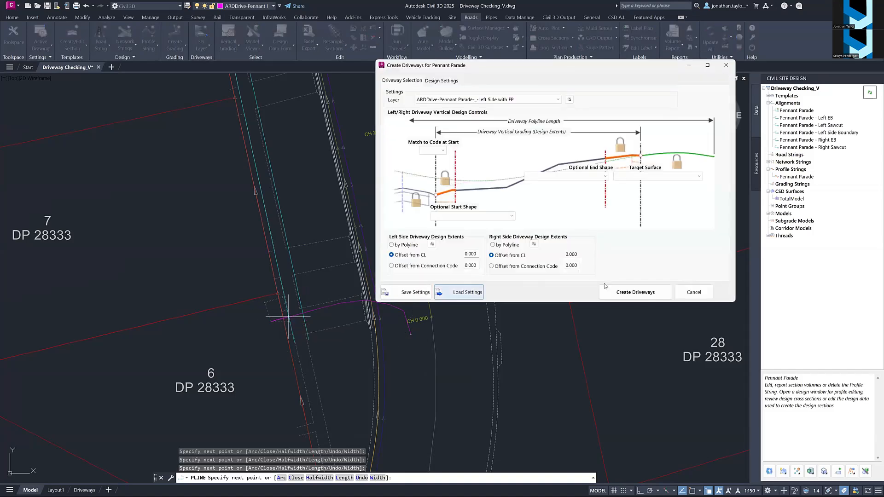
left_click(693, 293)
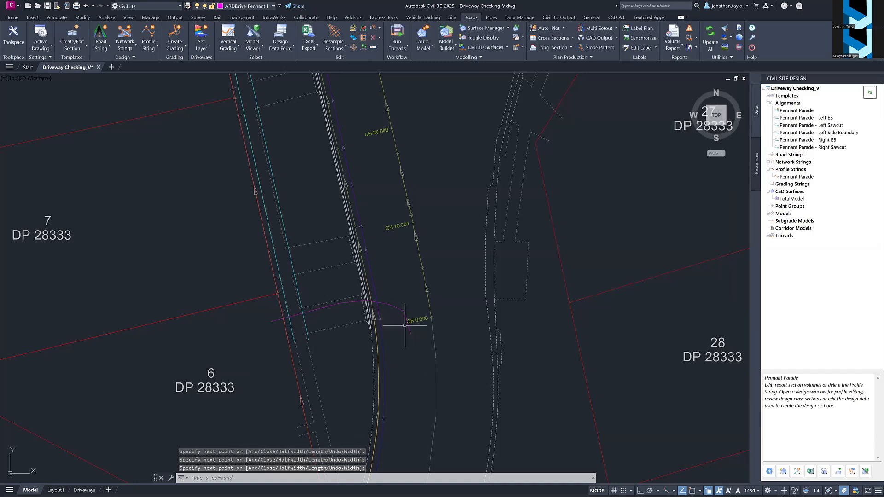
Copy the curved driveway polyline to each remaining driveway along the left side of Pennant Parade, up to lot 12
scroll(410, 330, "up", 2)
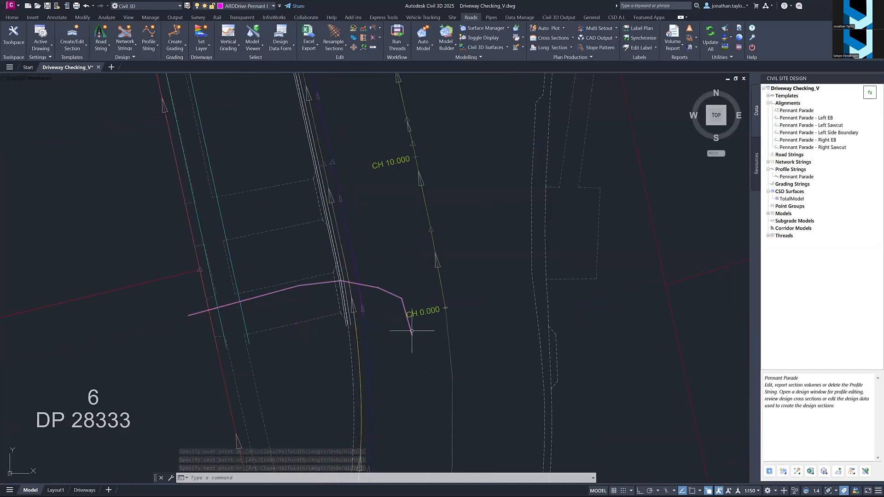
left_click(384, 290)
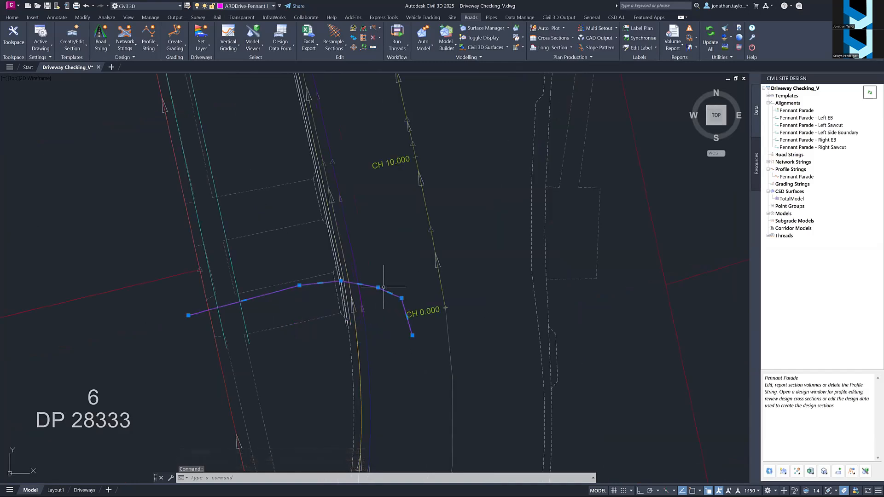
type("co")
key("space")
left_click(379, 256)
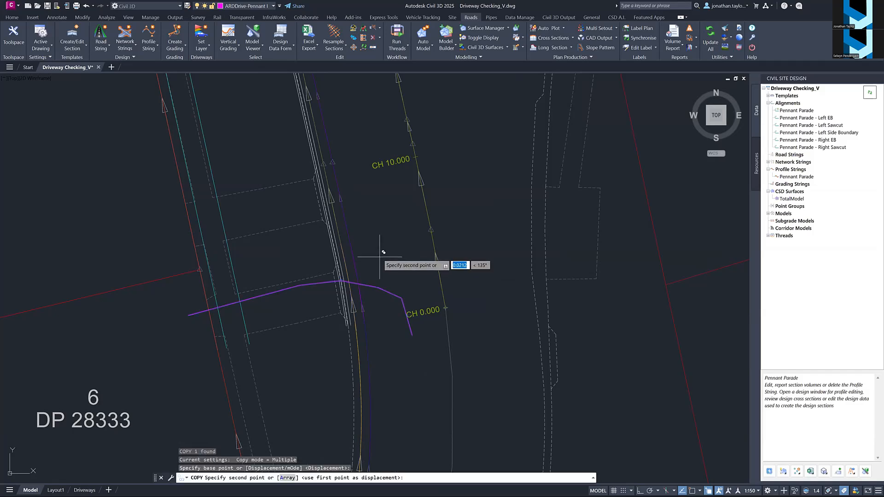
left_click(373, 173)
middle_click_drag(351, 82, 388, 350)
scroll(341, 254, "down", 1)
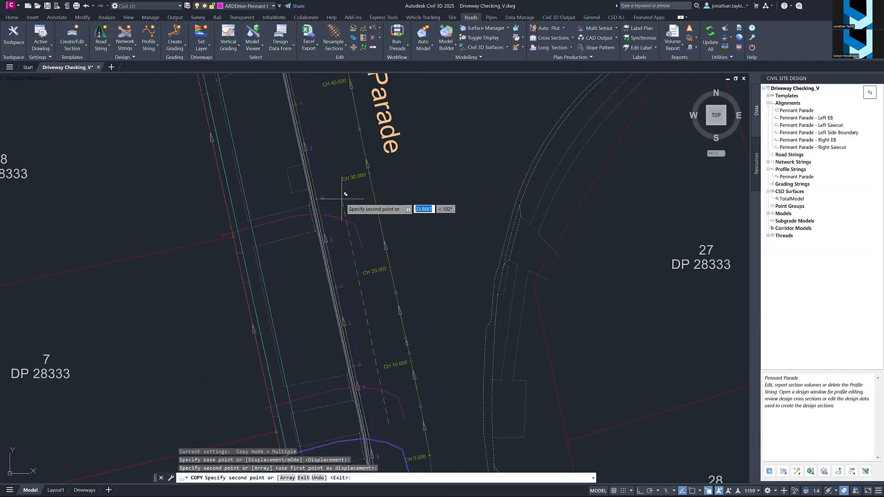
middle_click_drag(360, 180, 434, 371)
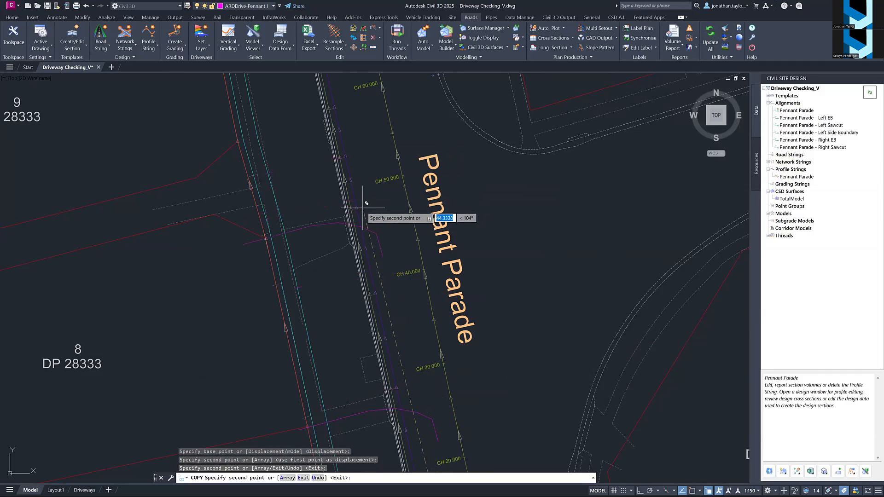
scroll(384, 213, "down", 3)
middle_click_drag(379, 157, 390, 231)
scroll(375, 199, "up", 2)
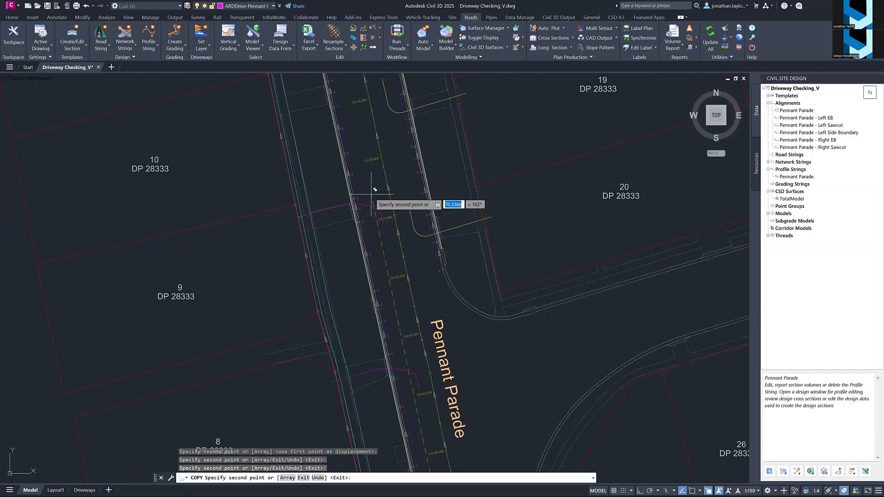
middle_click_drag(407, 123, 380, 216)
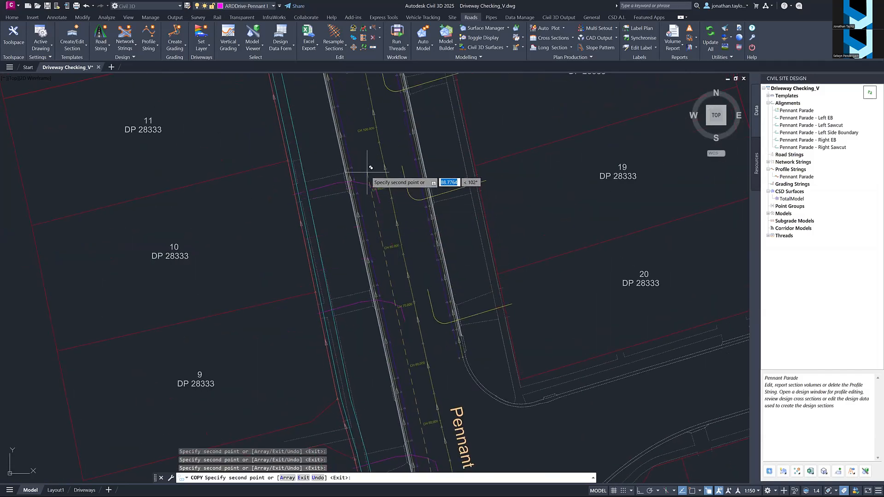
middle_click_drag(374, 138, 389, 252)
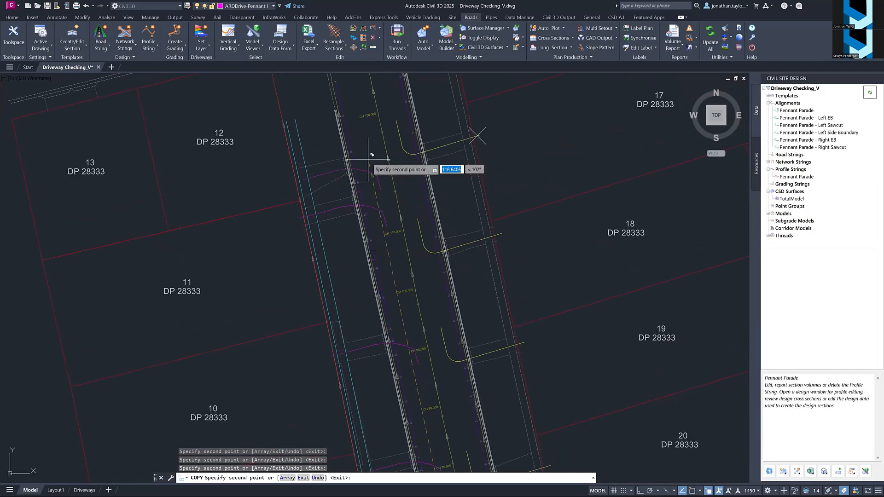
key("Escape")
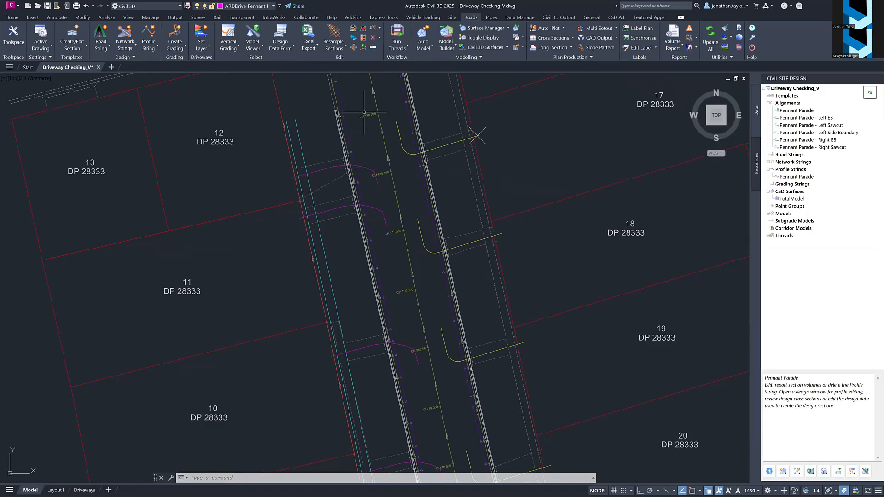
mouse_move(365, 131)
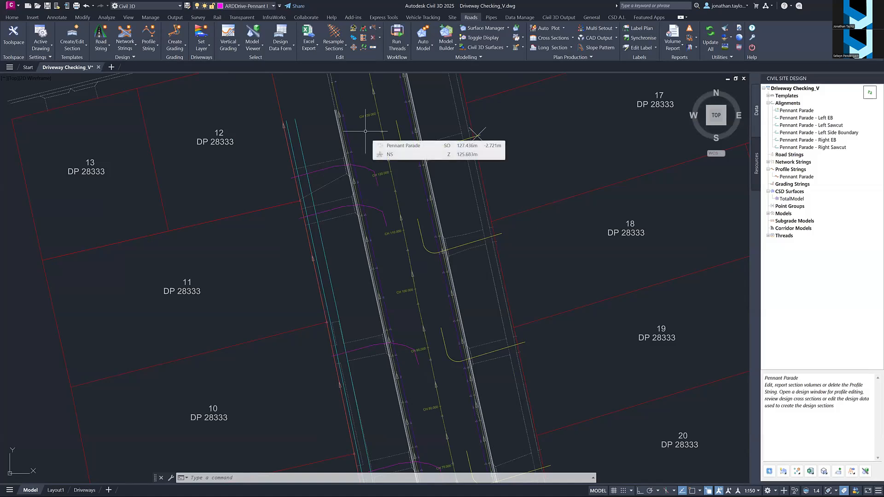
left_click(365, 132)
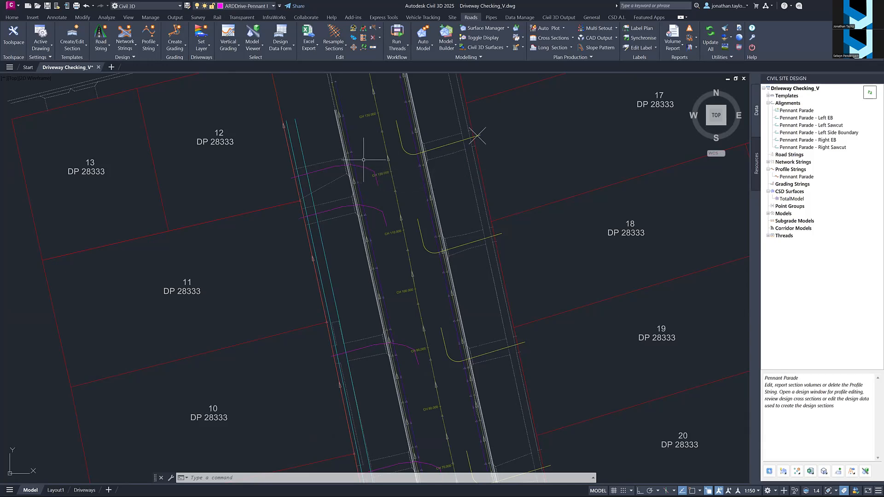
Start creating driveways for the Pennant Parade alignment using the layer ARDDrive-Pennant Parade-_-Left Side with FP
left_click(201, 45)
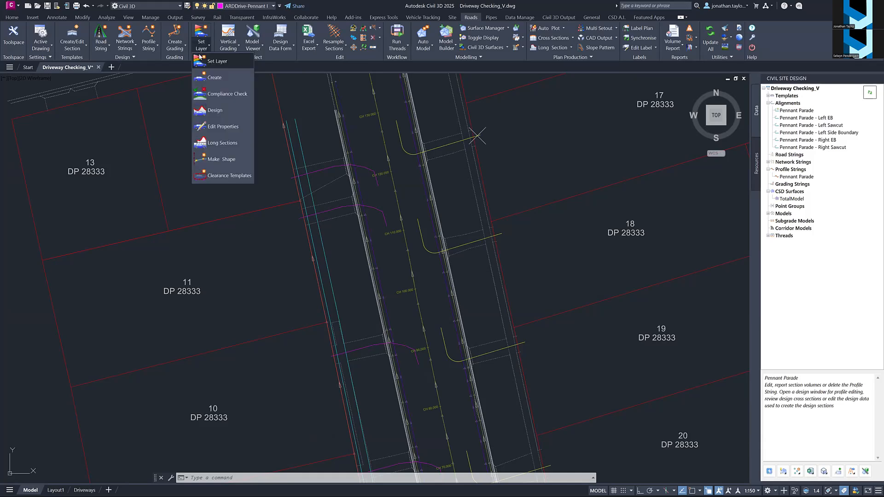
left_click(214, 78)
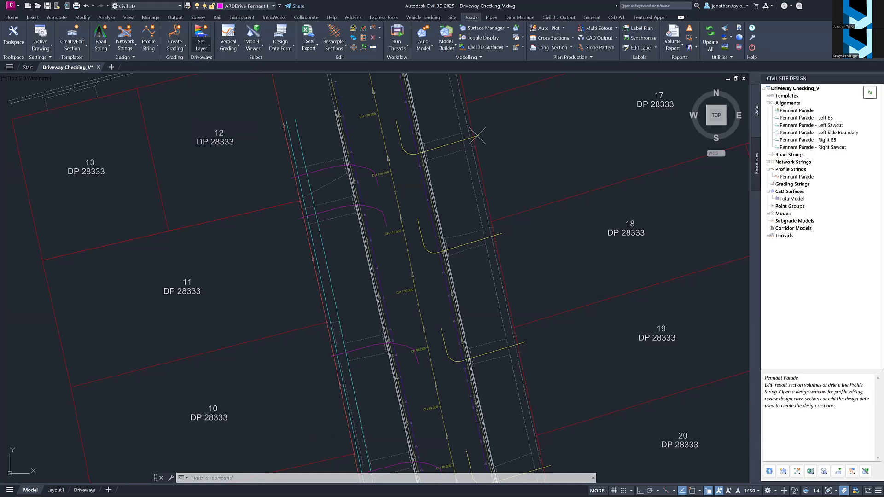
left_click(394, 177)
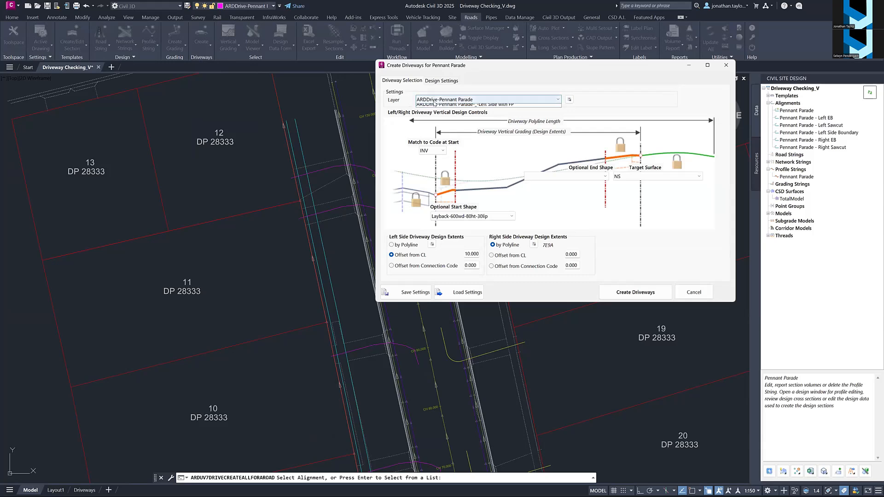
left_click(434, 100)
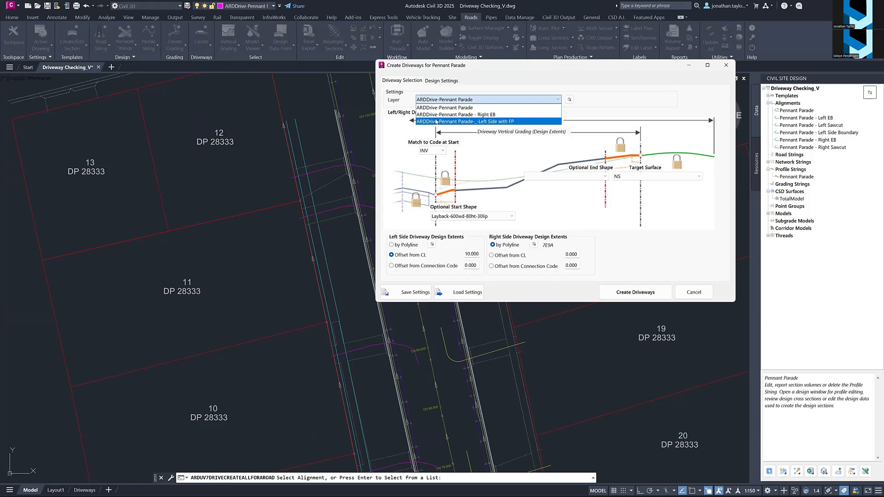
left_click(441, 122)
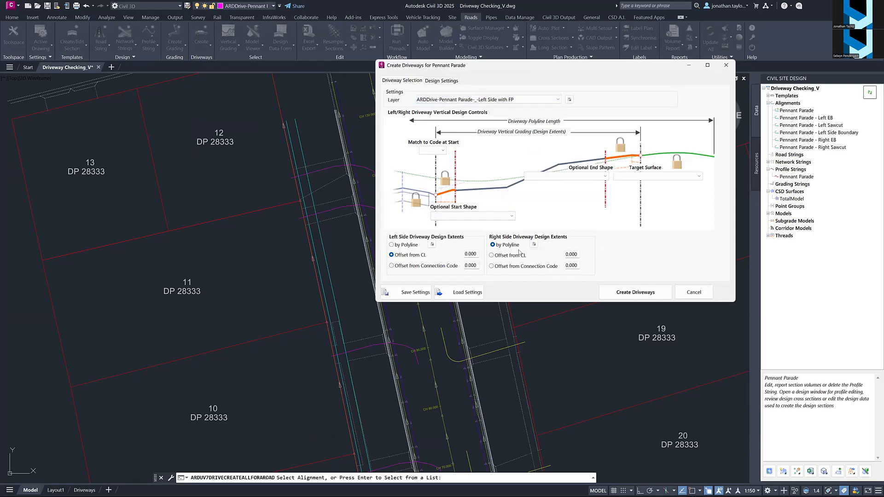
Match the driveway start to code INV and use the start shape Layback-600wd-80ht-30lip
left_click(432, 150)
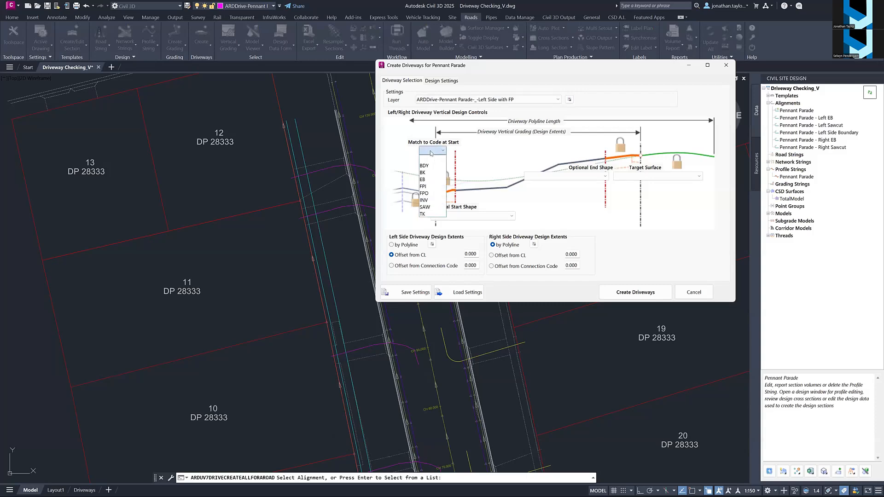
left_click(432, 203)
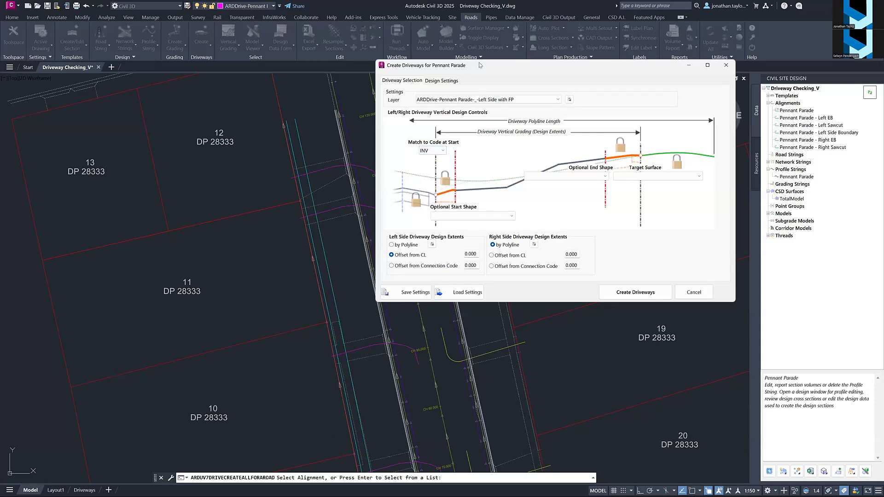
left_click_drag(479, 65, 549, 48)
left_click(554, 199)
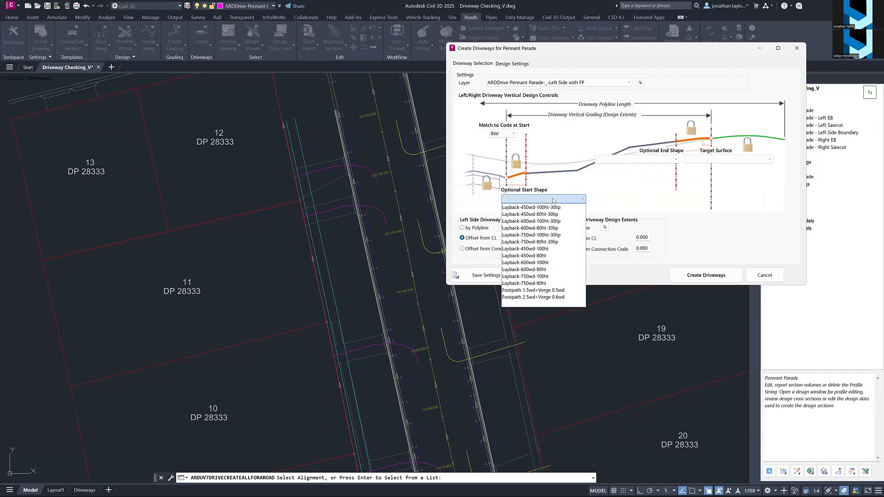
left_click(549, 228)
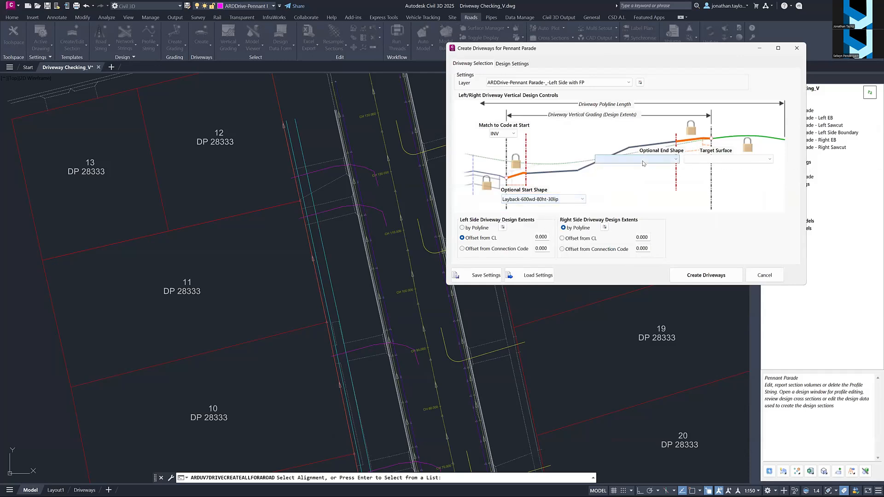
Set the driveway end shape to Footpath 1.5wd+Verge 0.5wd and the target surface to NS
left_click(643, 159)
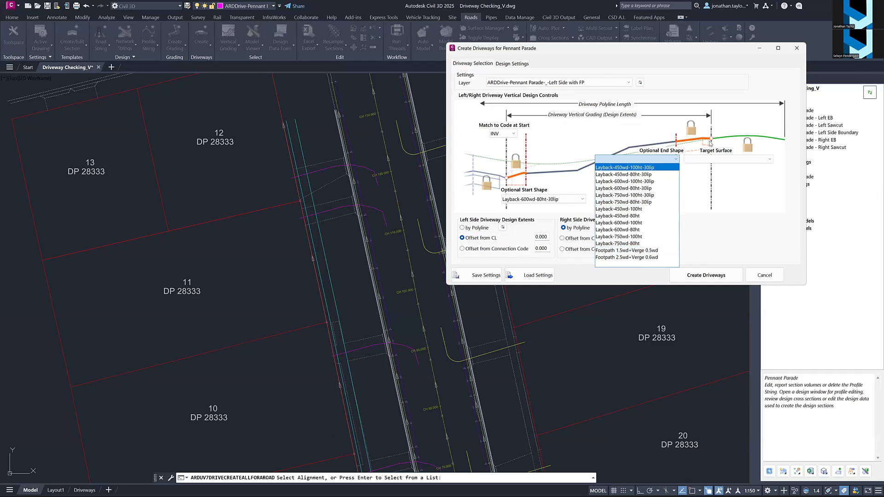
left_click(626, 250)
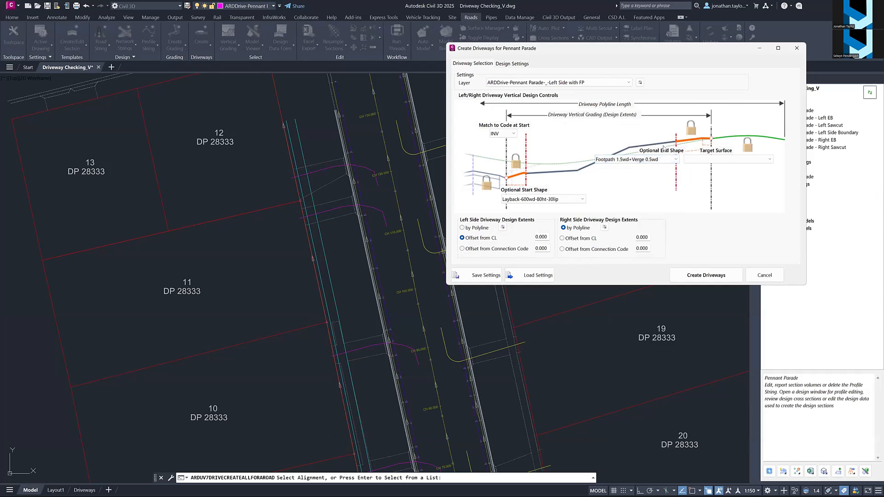
left_click(703, 160)
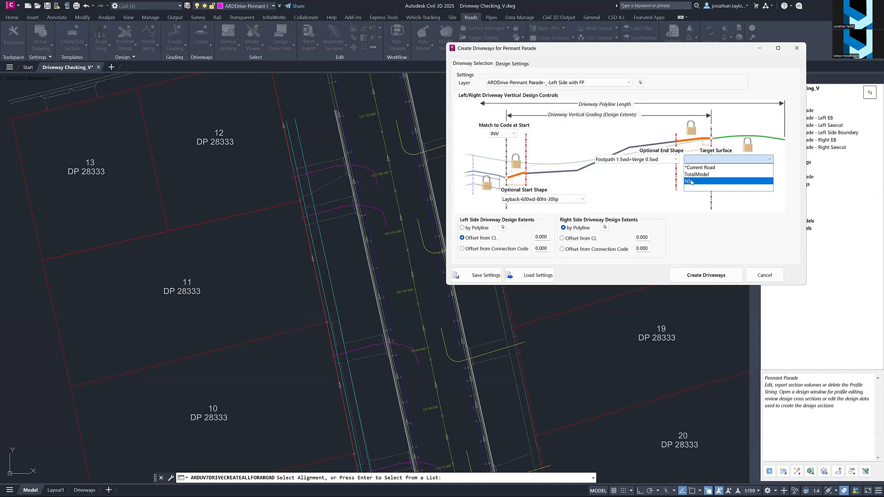
left_click(693, 184)
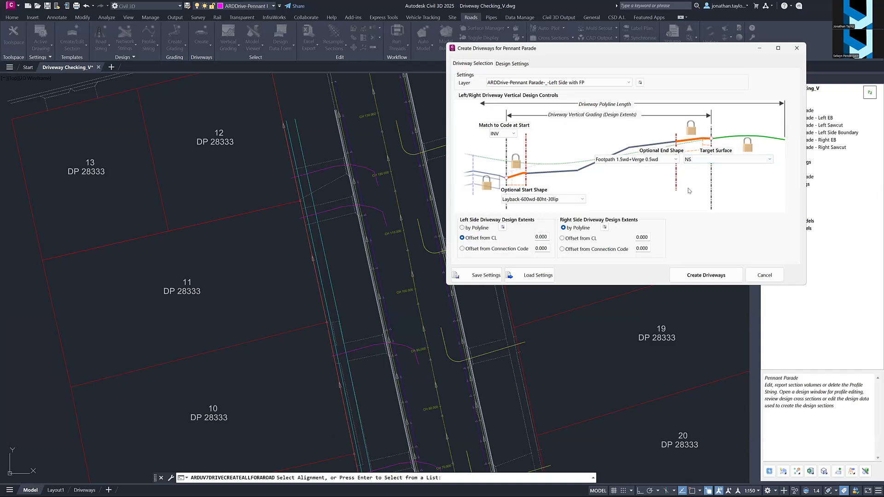
Define the left side driveway design extents by polyline, using the boundary polyline along the front of the left-side lots
left_click(462, 228)
left_click(502, 228)
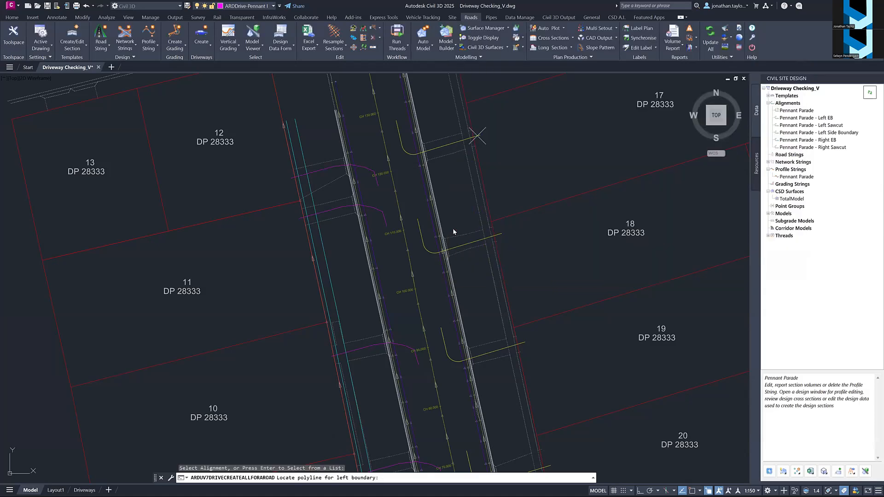
left_click(309, 243)
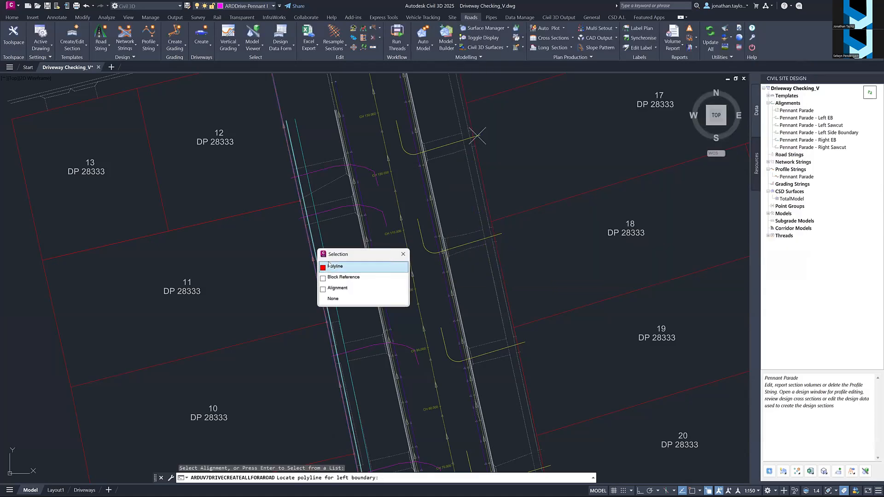
left_click(331, 266)
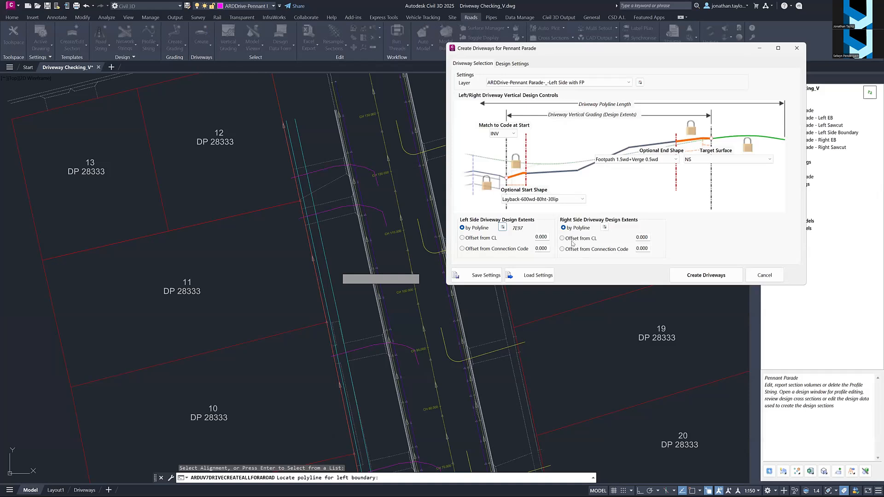
Set the right side driveway design extents to an offset of 10 from the centreline
left_click(573, 238)
double_click(641, 237)
type("10")
Assign the B85 AS2890.1-2004 vehicle in the design settings and create the driveways
left_click(510, 64)
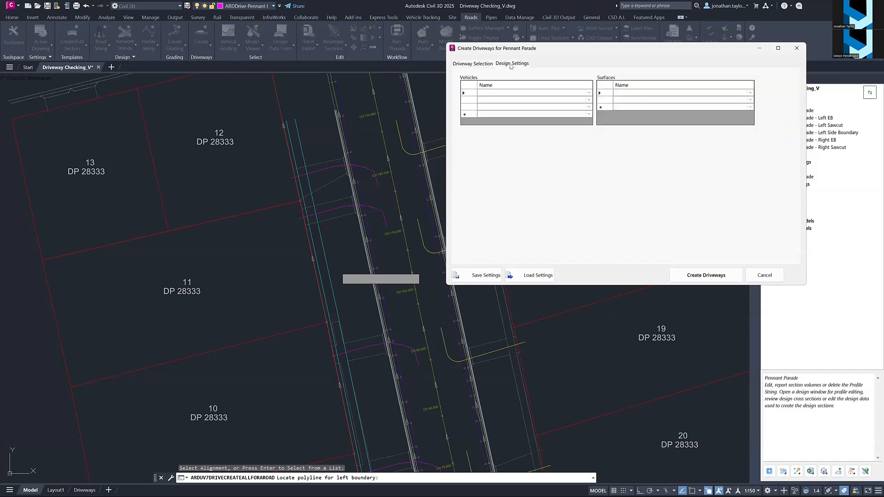
left_click(485, 93)
left_click(485, 93)
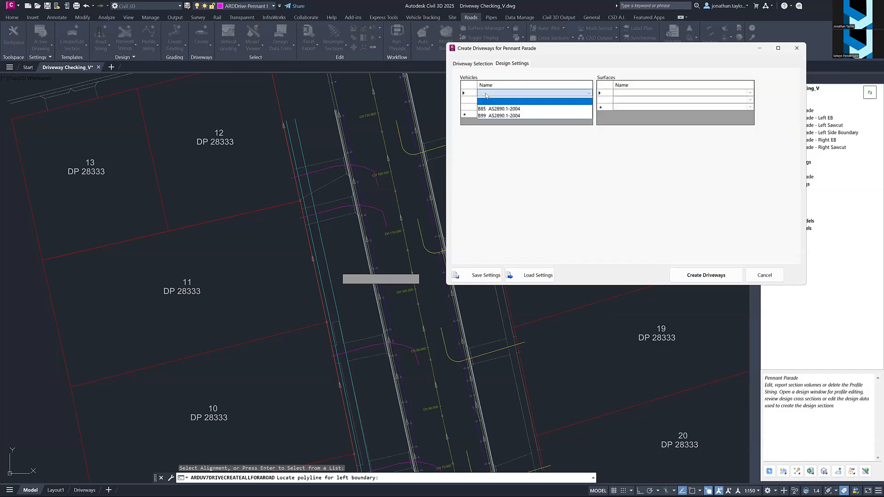
left_click(498, 109)
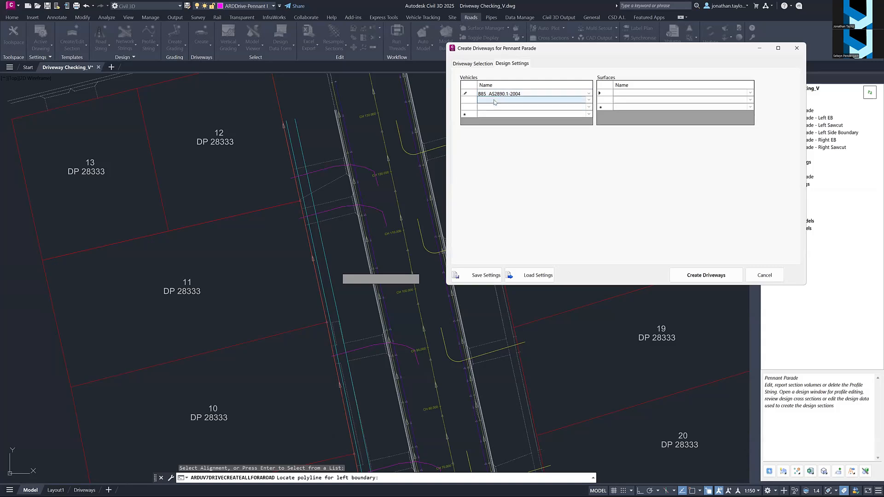
left_click(705, 275)
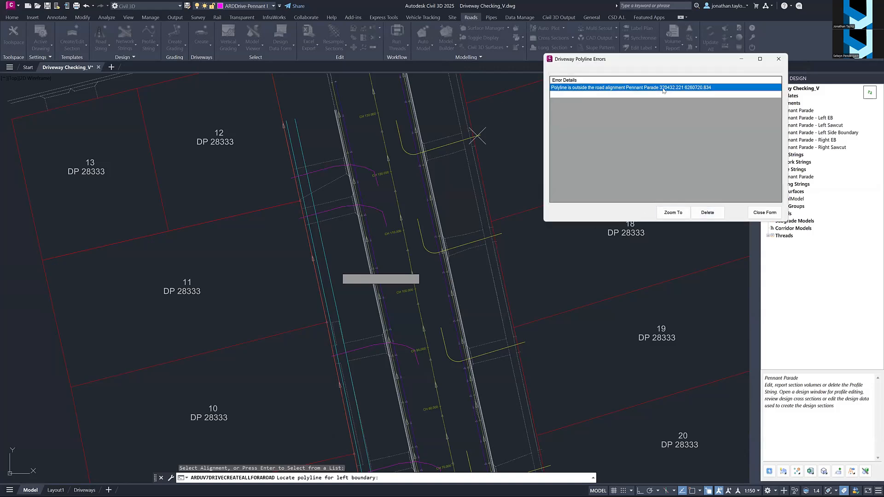
Zoom to the driveway polyline reported outside the alignment and shorten its carriageway end so it stays beyond CH 0.000
left_click(672, 212)
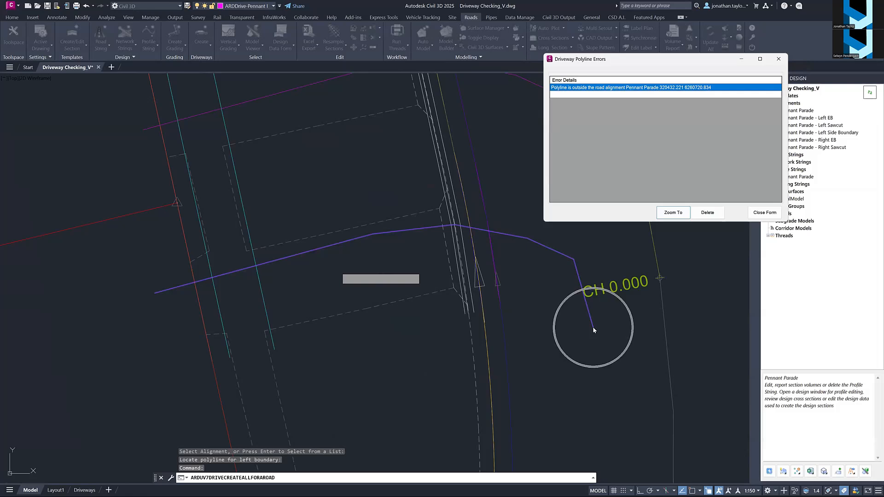
left_click(761, 213)
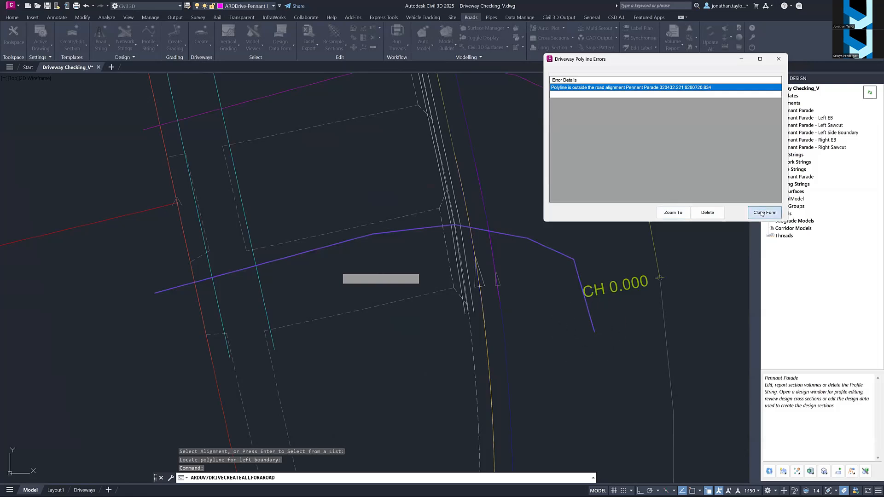
left_click(753, 214)
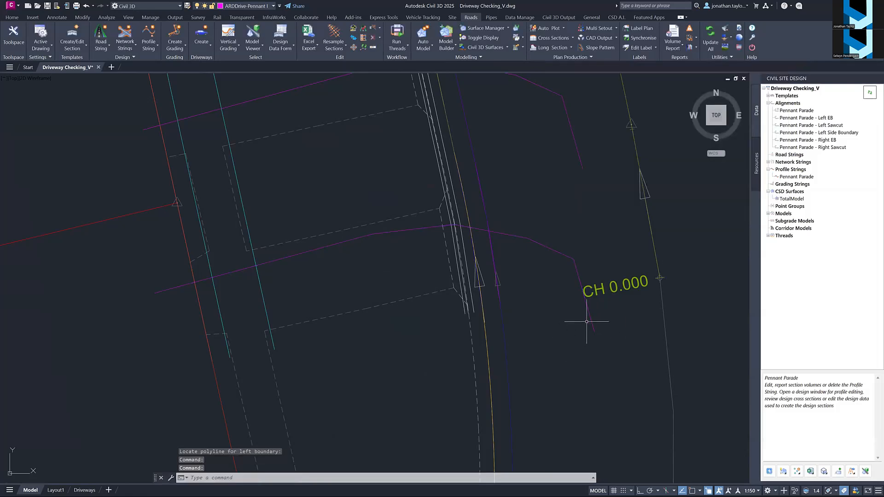
left_click(591, 324)
left_click(594, 331)
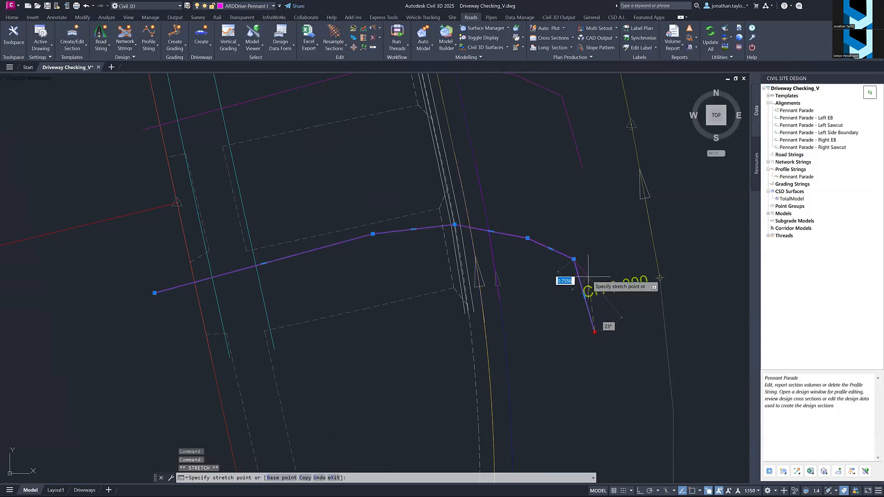
key("Escape")
key("Escape")
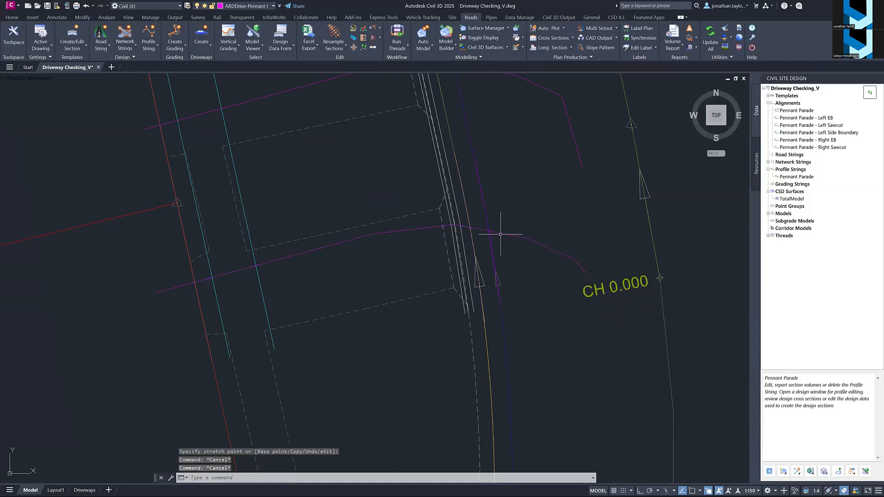
Create the Pennant Parade driveways again from the Left Side with FP layer with the shortened polyline
mouse_move(500, 234)
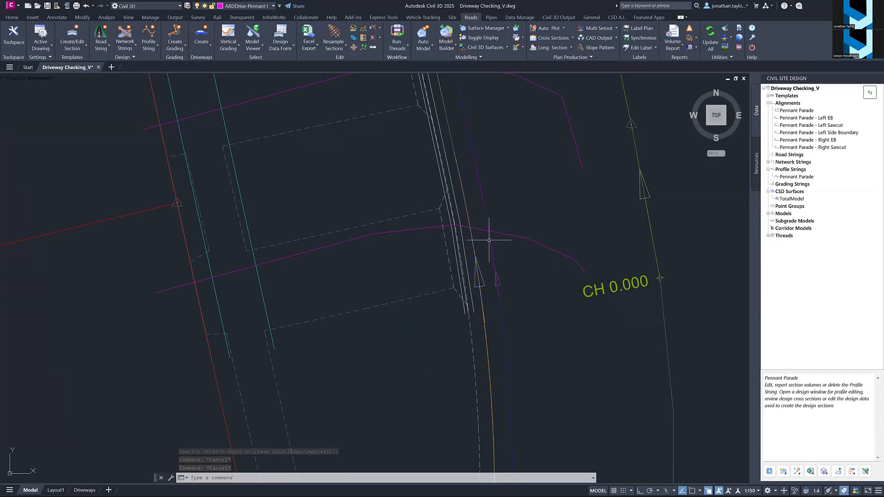
left_click(202, 34)
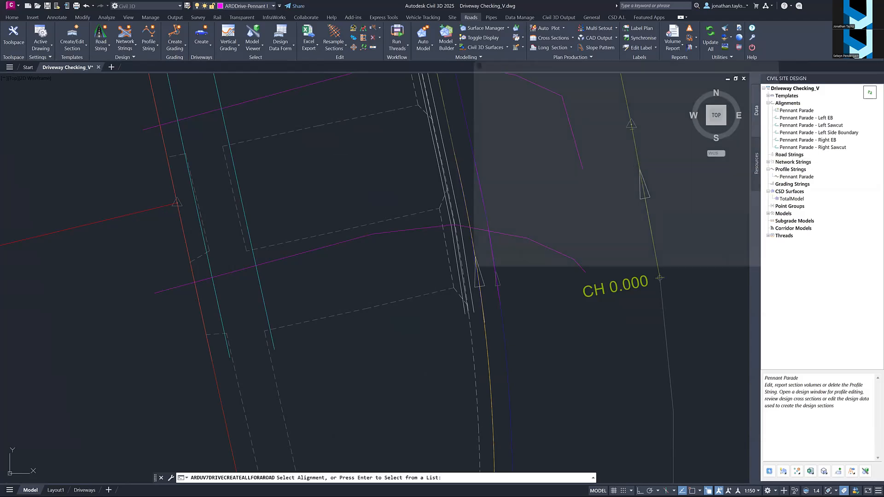
left_click(659, 278)
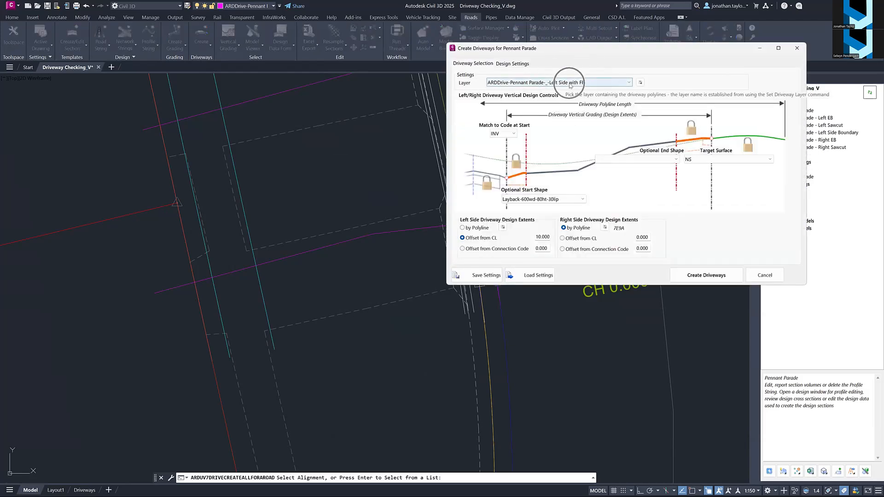
left_click(706, 275)
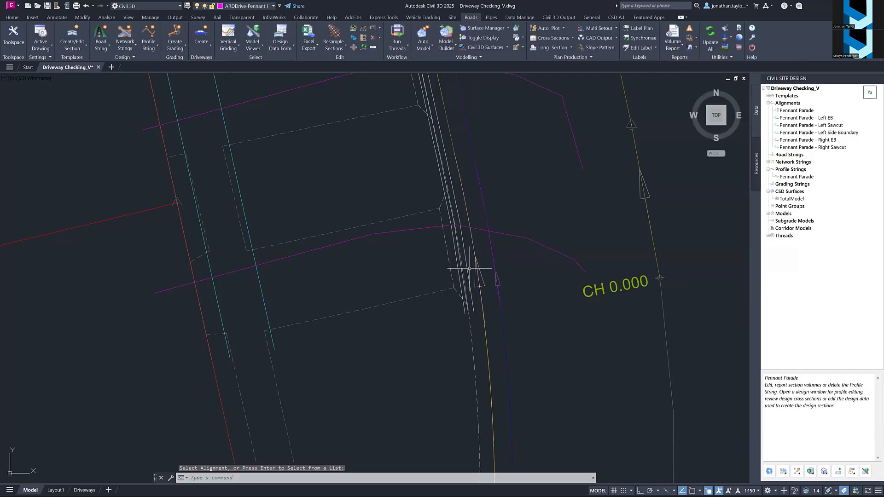
Run the driveway compliance check for Pennant Parade
scroll(394, 276, "down", 3)
middle_click_drag(374, 204, 254, 285)
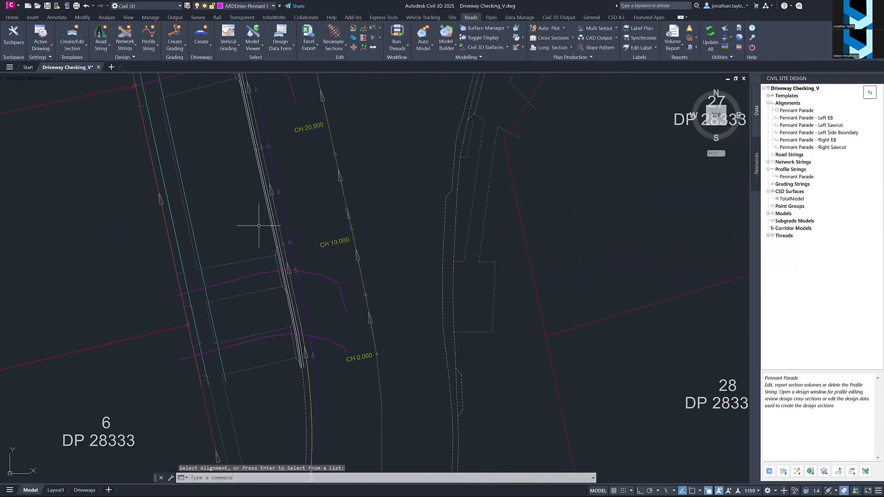
left_click(204, 49)
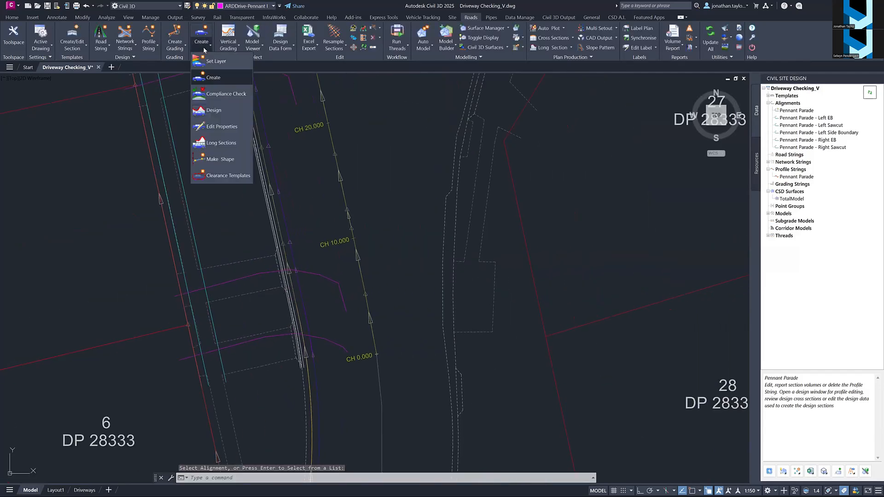
left_click(223, 94)
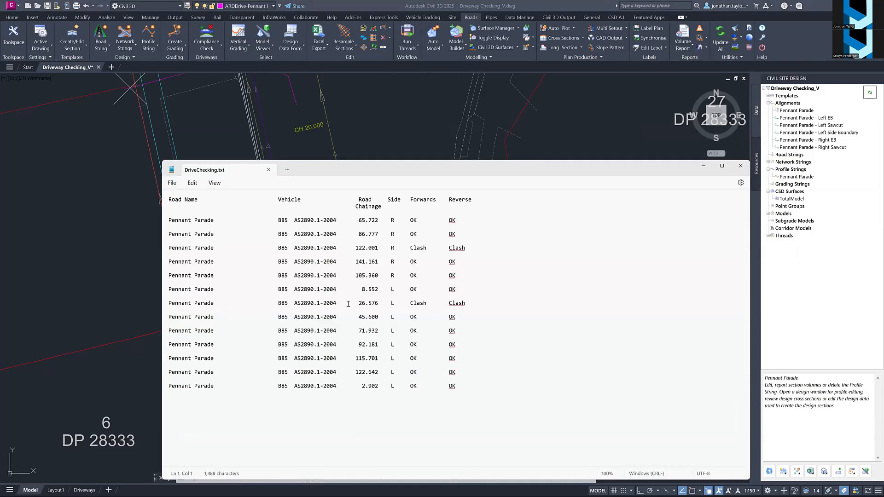
Examine the left-side driveway clash at chainage 26.576 in the compliance report and locate its marker in the drawing
left_click_drag(360, 304, 466, 301)
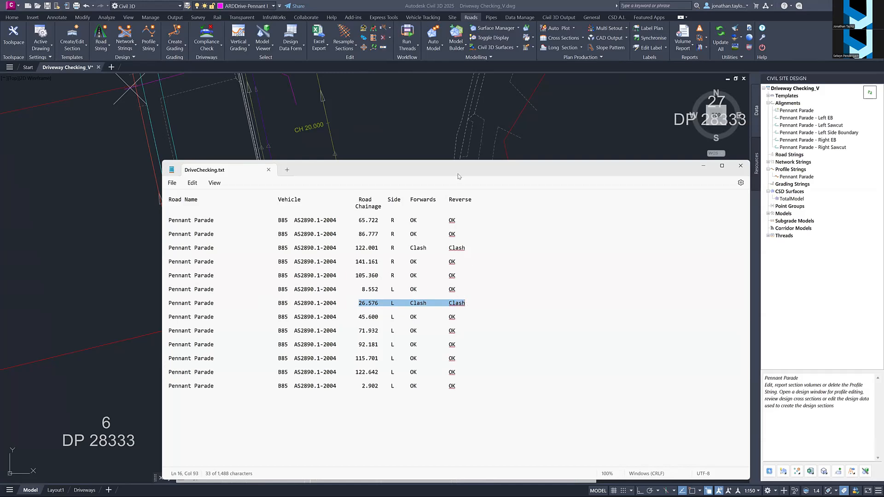
left_click_drag(459, 166, 565, 101)
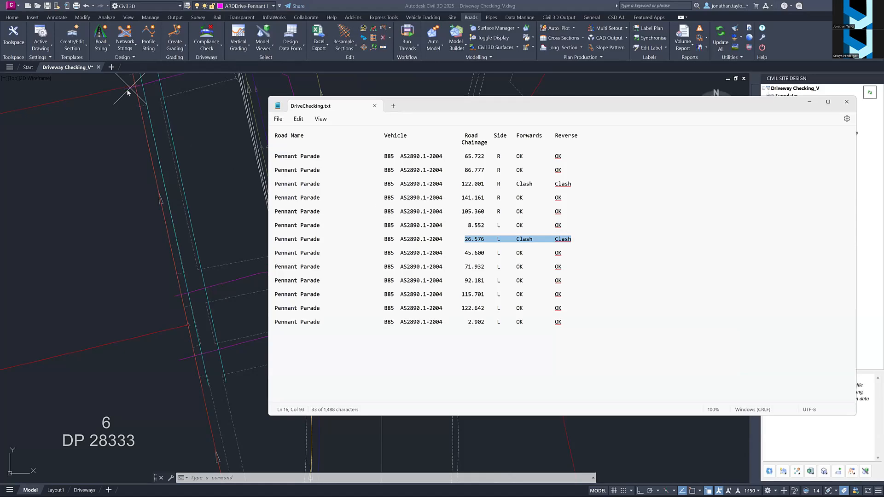
left_click(126, 89)
scroll(138, 217, "up", 4)
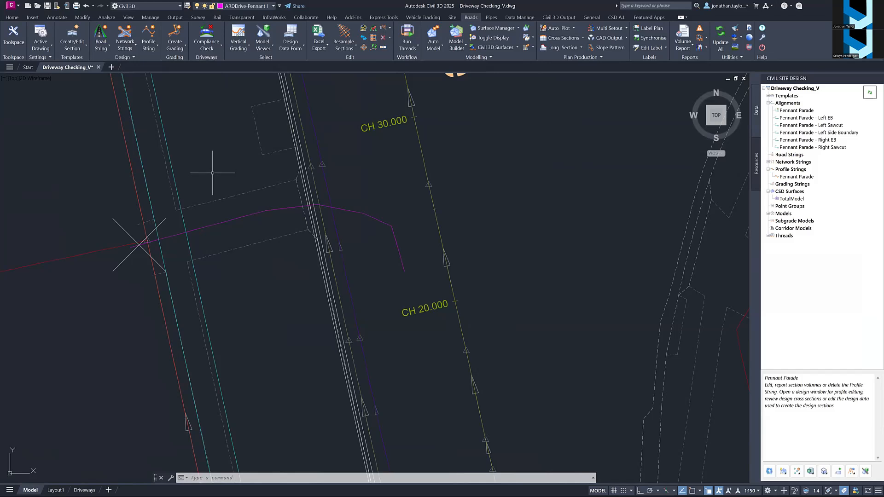
Open the clashing left-side driveway polyline between CH 20.000 and CH 30.000 in the driveway design profile
left_click(205, 43)
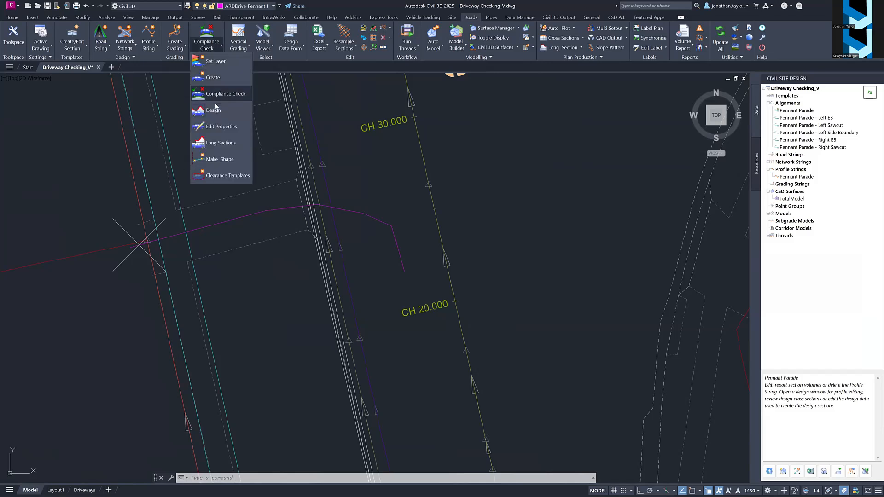
left_click(219, 117)
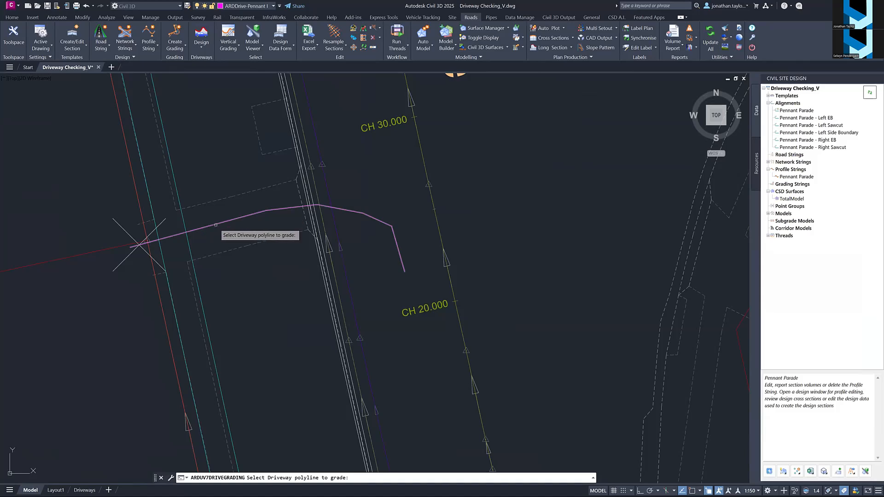
left_click(218, 223)
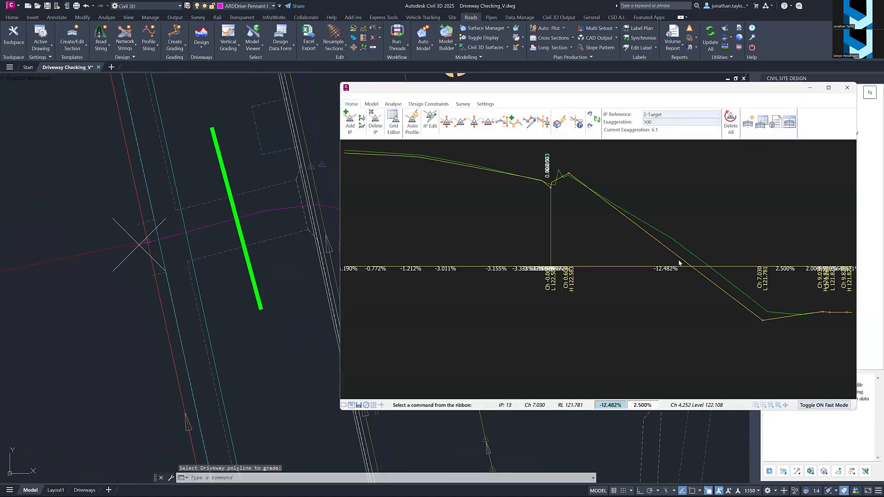
middle_click_drag(628, 250, 681, 251)
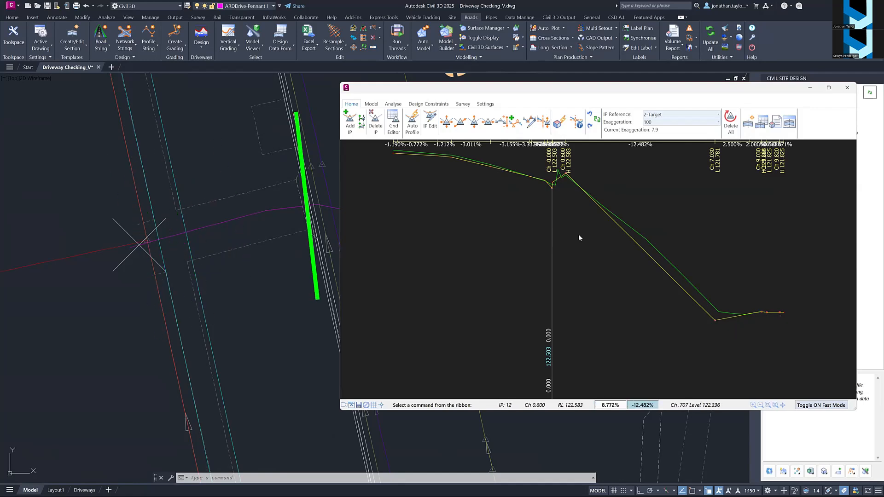
Run the driveway vehicle check with Mouse Forwards AND Reverse display and position the vehicles along the profile near chainage 0.000
left_click(393, 104)
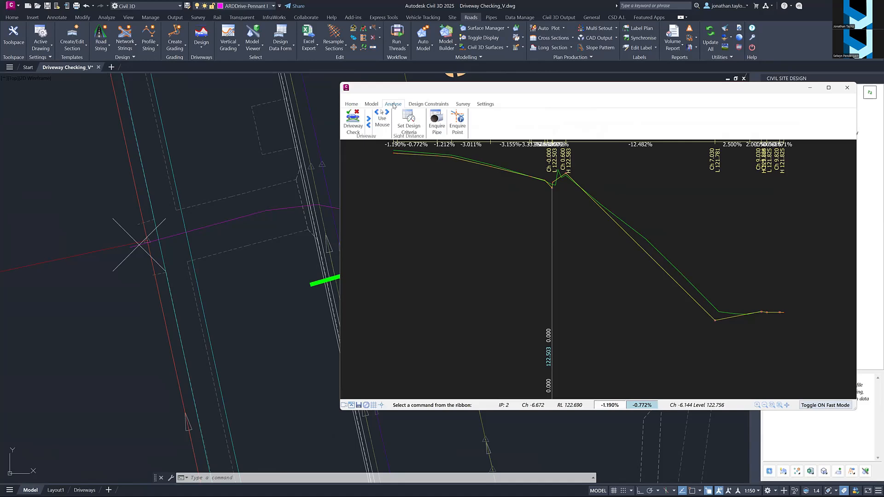
left_click(355, 125)
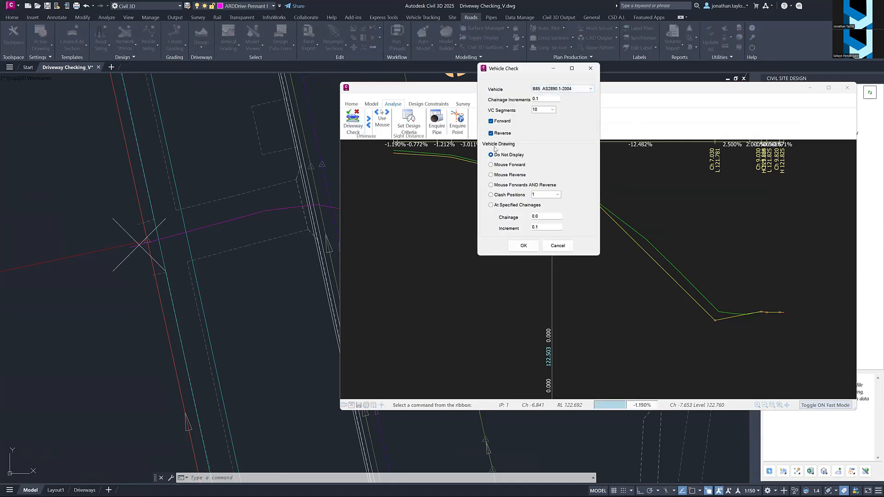
left_click(496, 185)
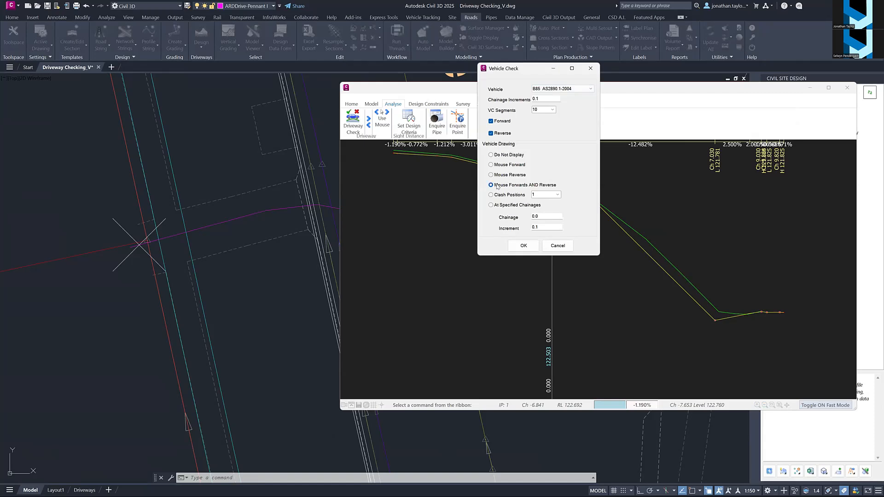
left_click(520, 247)
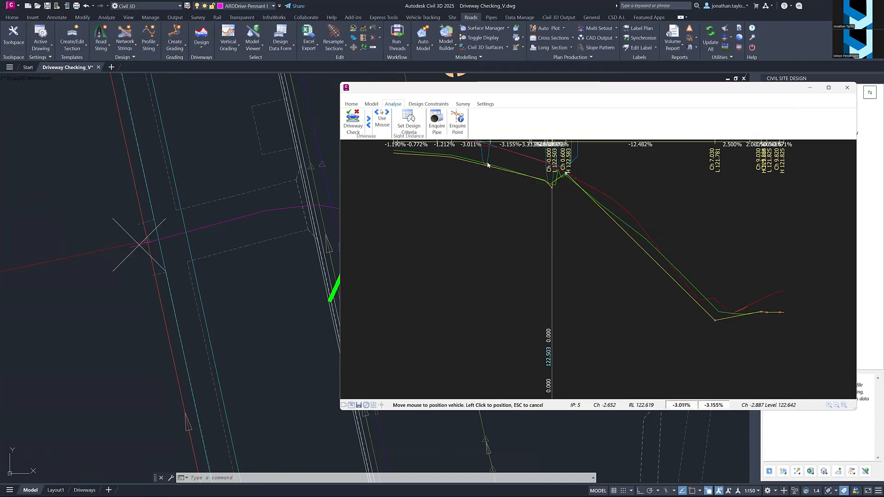
left_click(546, 188)
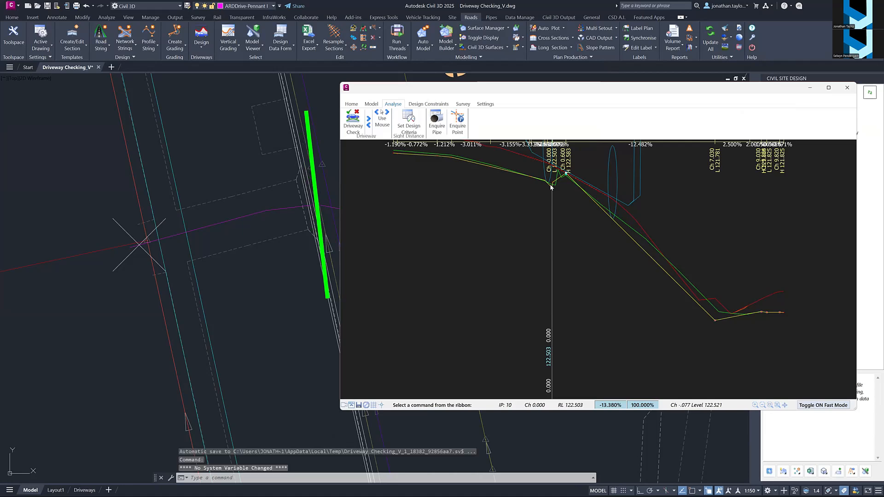
left_click(511, 174)
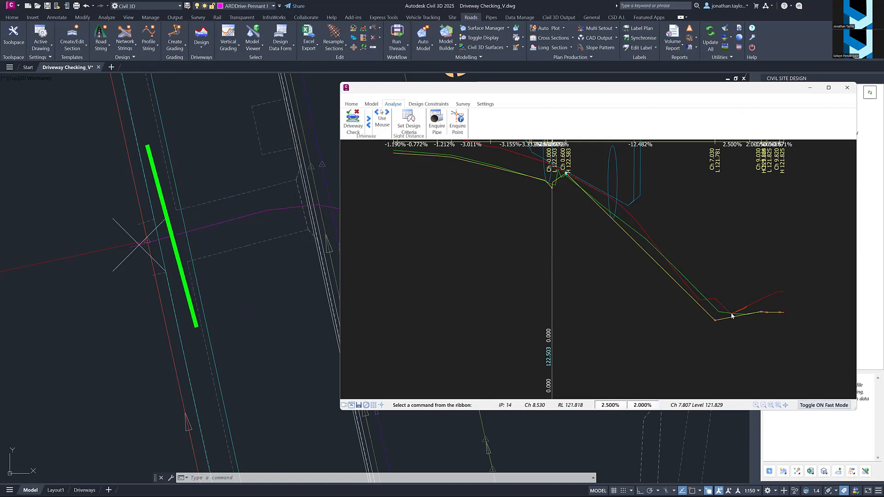
Examine the vehicle clearance line against the driveway profile between chainages 7.030 and 9.820, and close the driveway profile
scroll(760, 317, "up", 1)
scroll(562, 331, "up", 1)
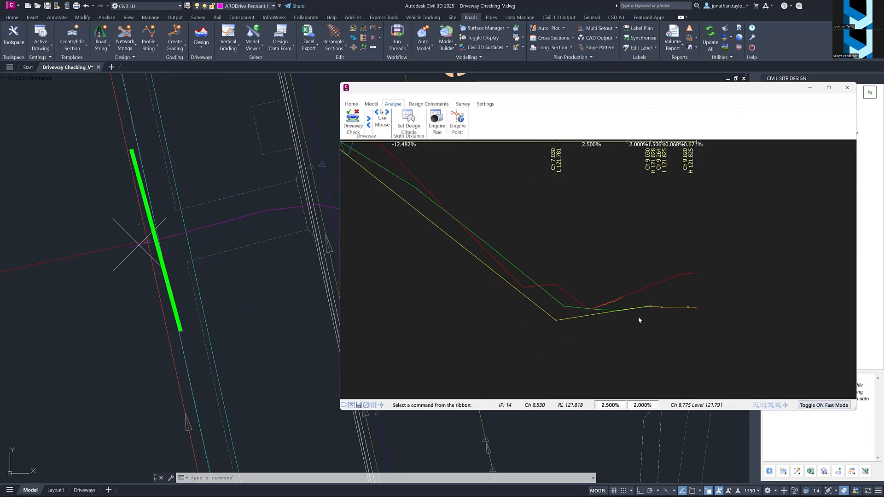
scroll(617, 309, "up", 1)
scroll(581, 300, "up", 1)
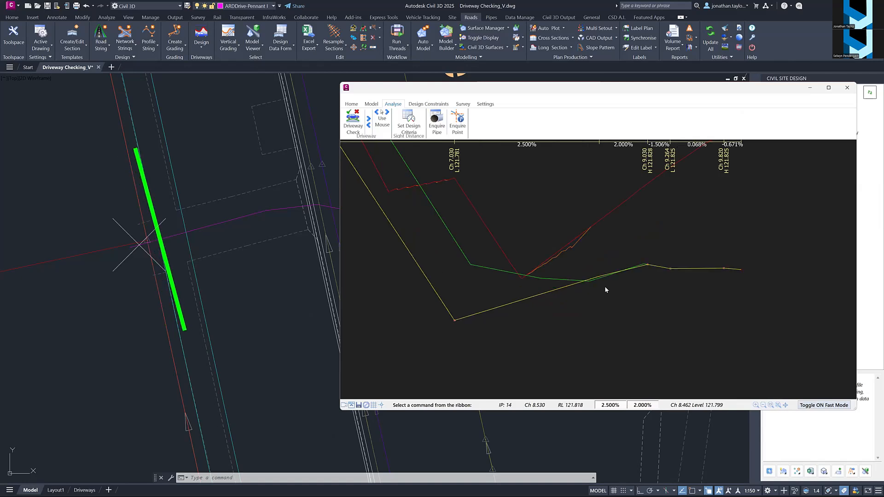
left_click(648, 266)
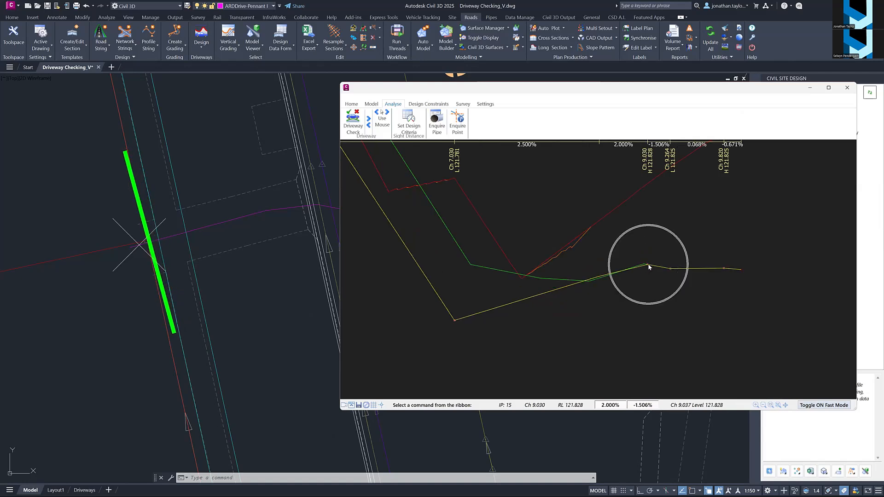
left_click(600, 279)
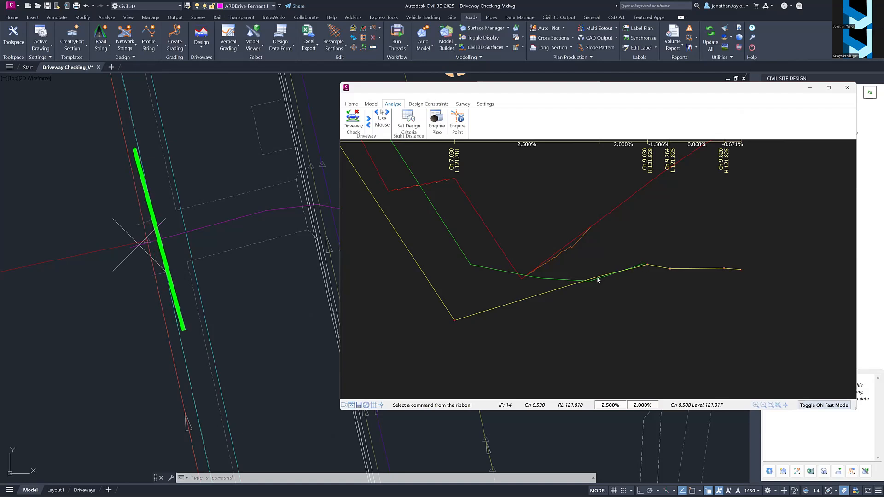
left_click(453, 321)
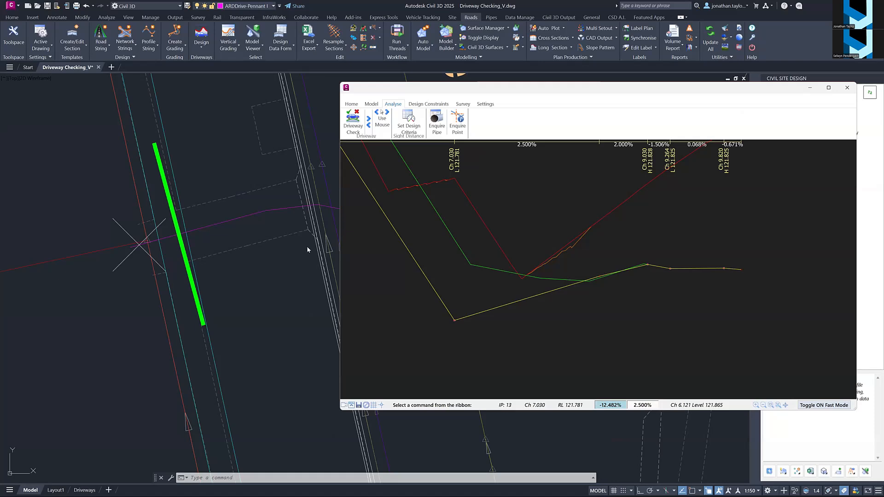
scroll(497, 271, "down", 3)
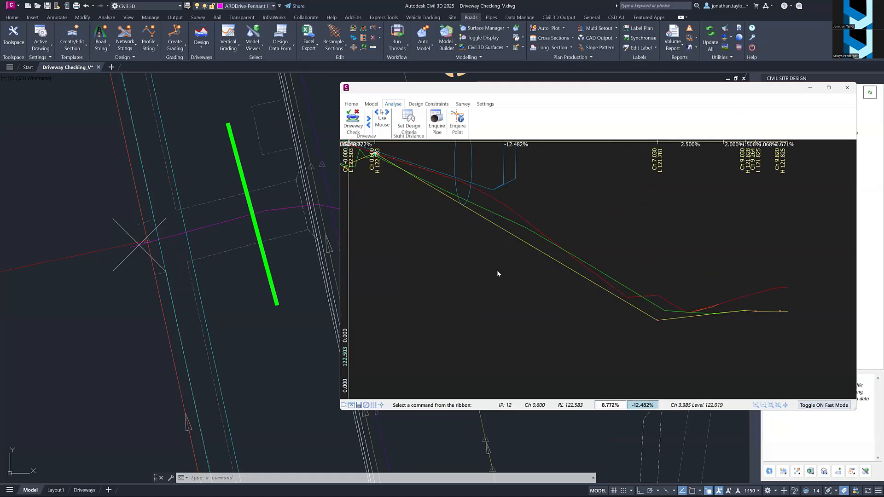
scroll(496, 270, "down", 2)
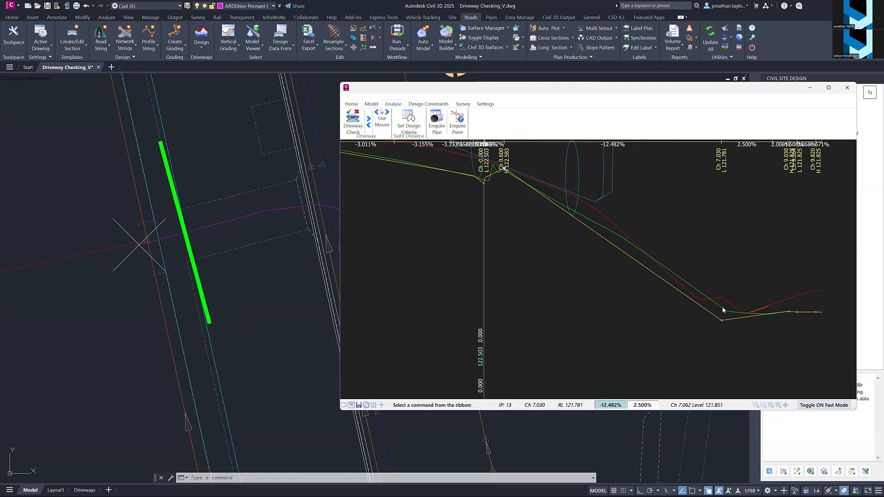
scroll(722, 307, "down", 1)
middle_click_drag(505, 231, 588, 248)
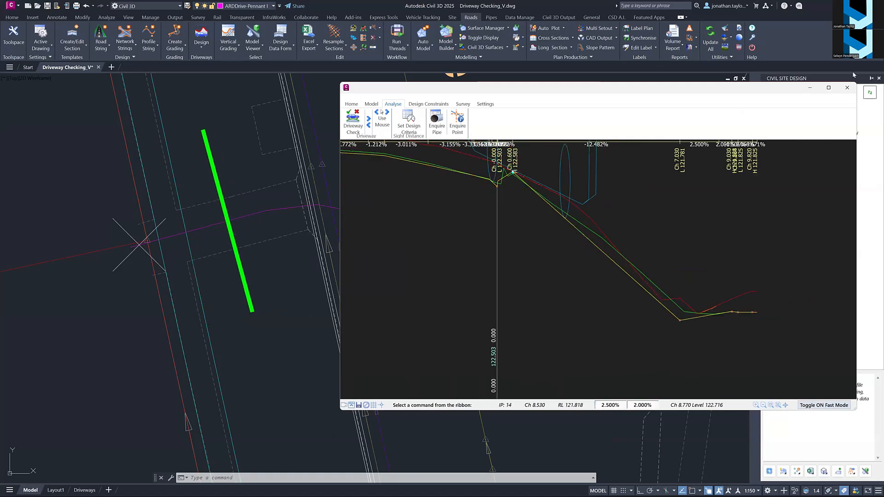
left_click(847, 88)
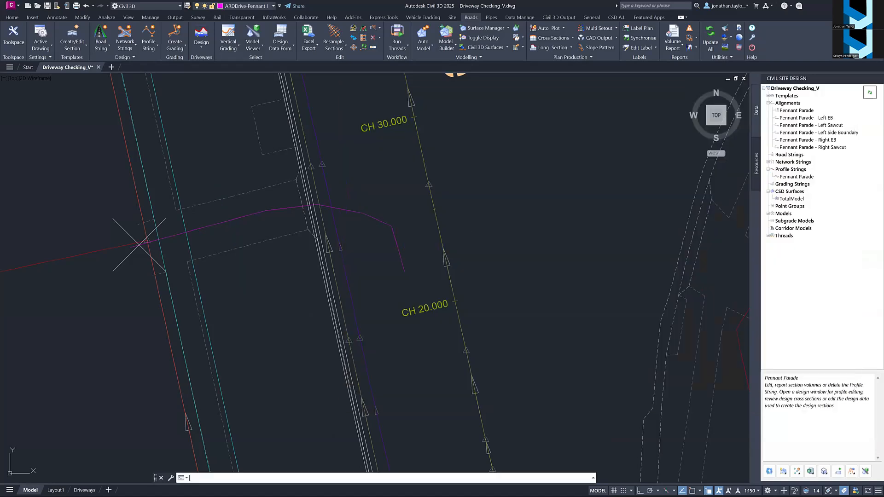
Review the left-side Pennant Parade driveways and the area around the clash marker beside lot 8 in plan
scroll(400, 221, "down", 3)
middle_click_drag(405, 207, 412, 347)
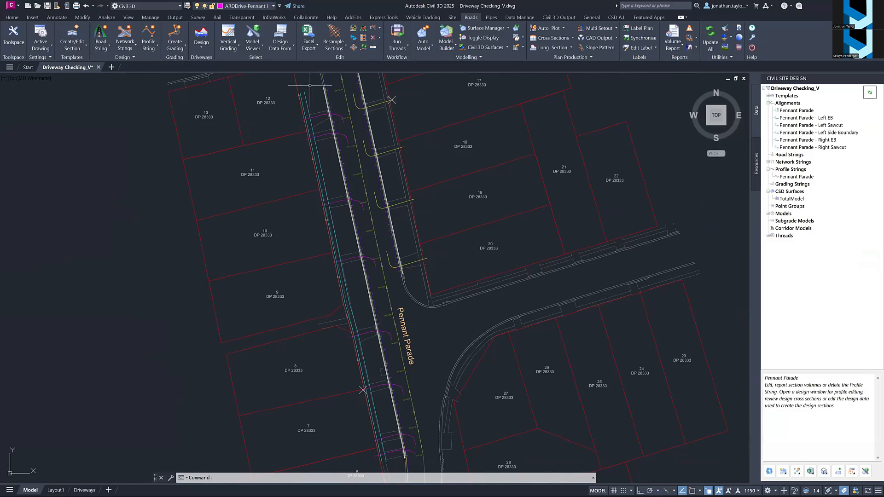
mouse_move(311, 92)
mouse_move(298, 154)
mouse_move(307, 149)
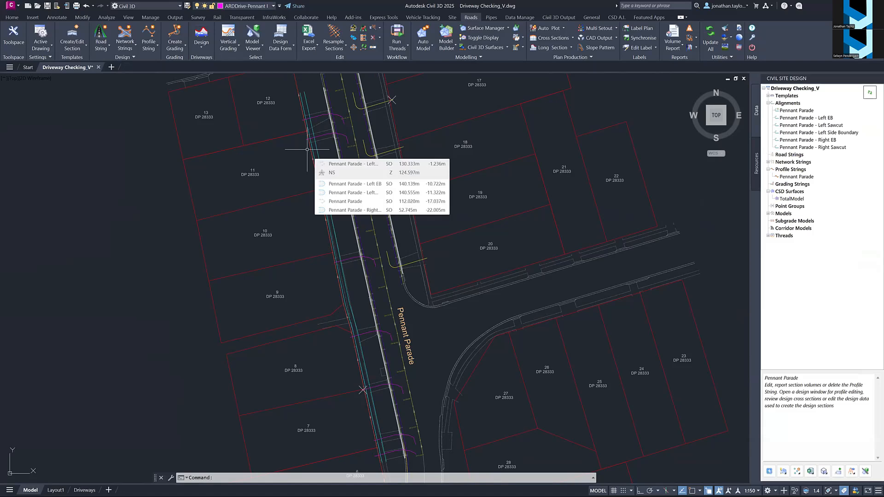
scroll(383, 399, "up", 2)
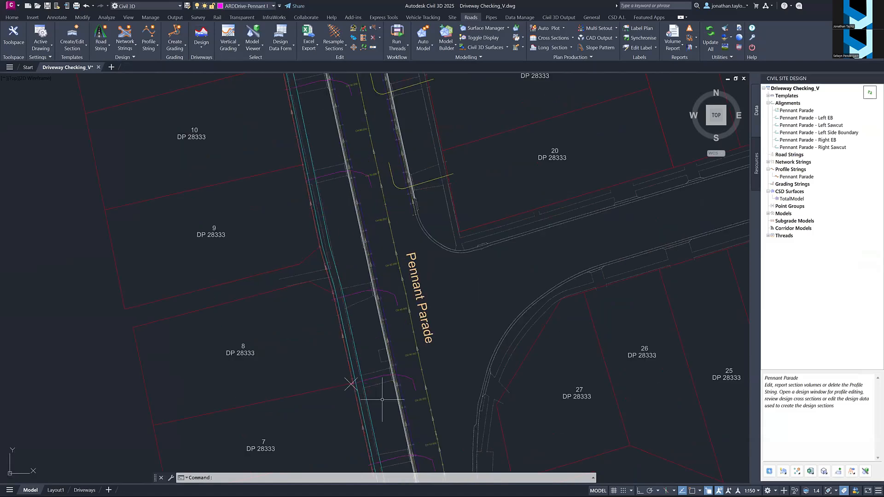
scroll(382, 400, "up", 3)
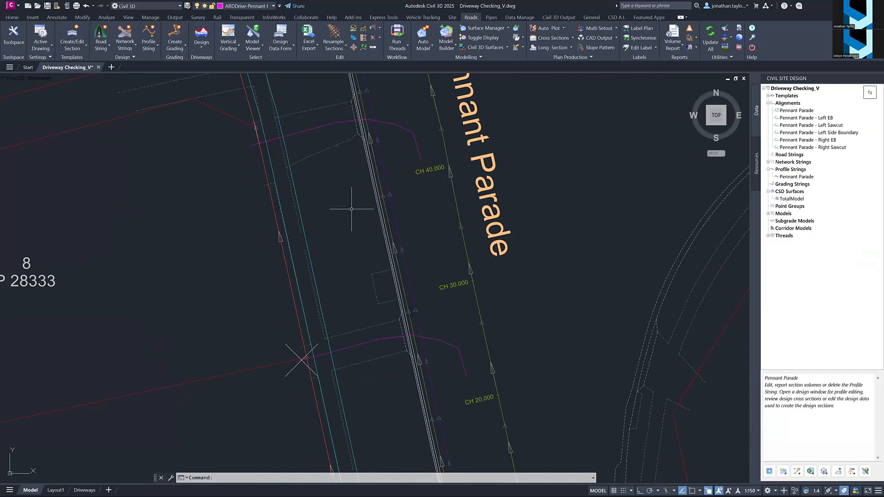
mouse_move(351, 209)
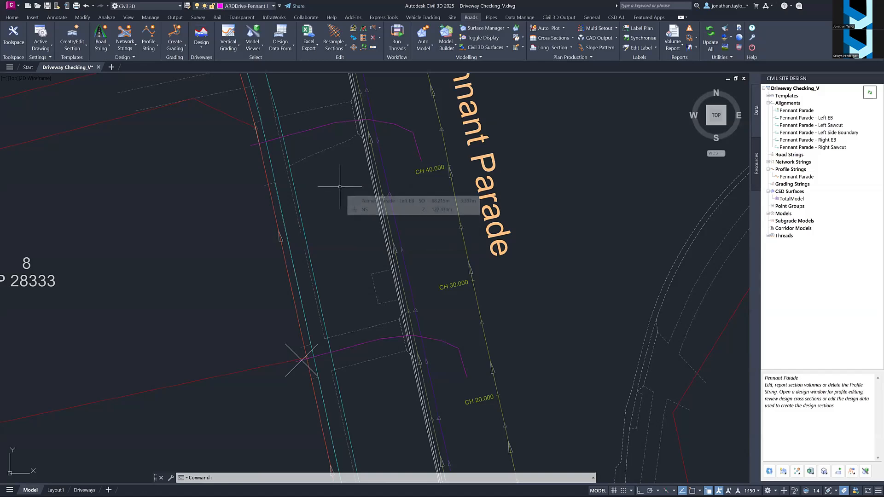
scroll(405, 295, "down", 6)
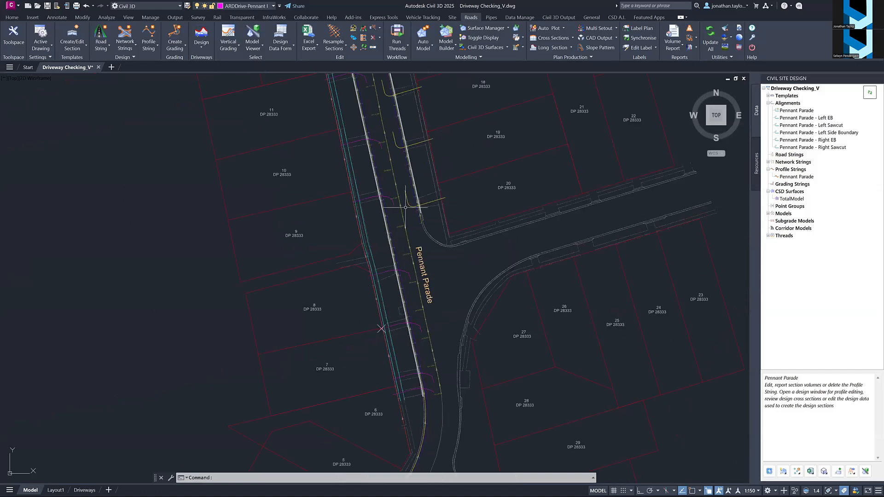
Inspect the marked right-side driveway clash at lot 17, between CH 120.000 and CH 130.000
scroll(403, 247, "up", 7)
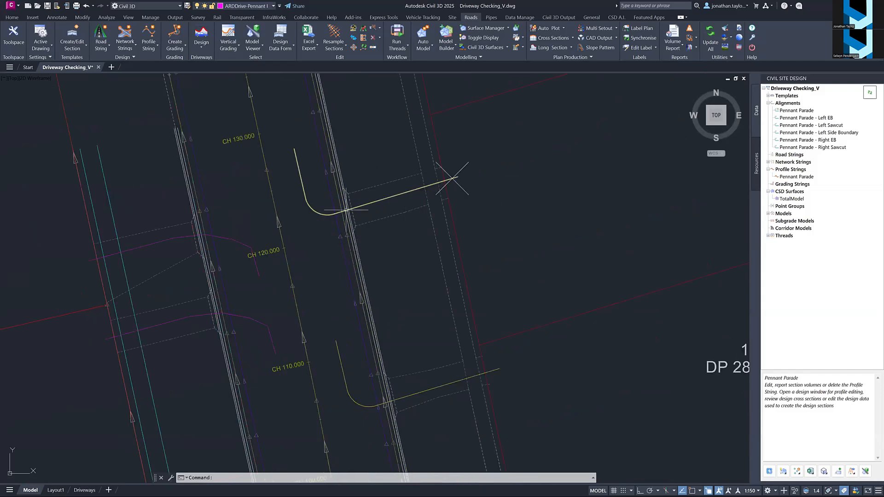
scroll(346, 204, "up", 3)
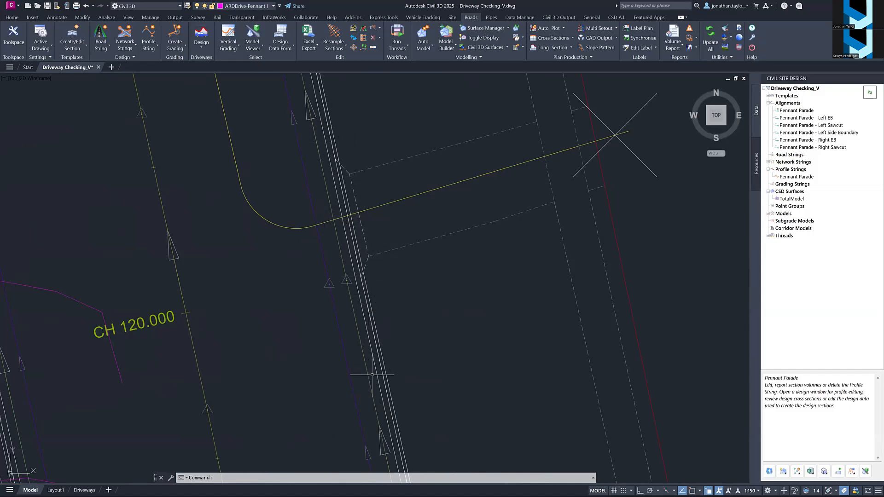
scroll(388, 317, "down", 1)
mouse_move(131, 320)
middle_mouse_down()
mouse_move(249, 256)
mouse_move(150, 324)
middle_mouse_up()
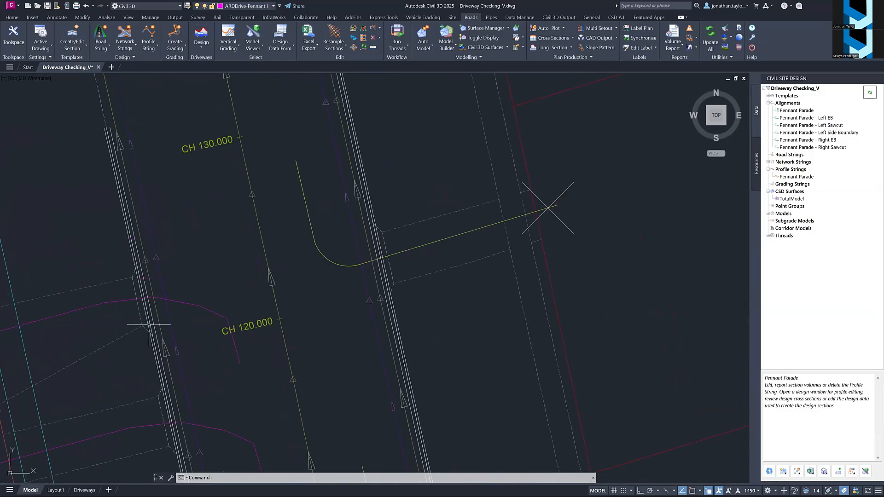
scroll(418, 217, "down", 4)
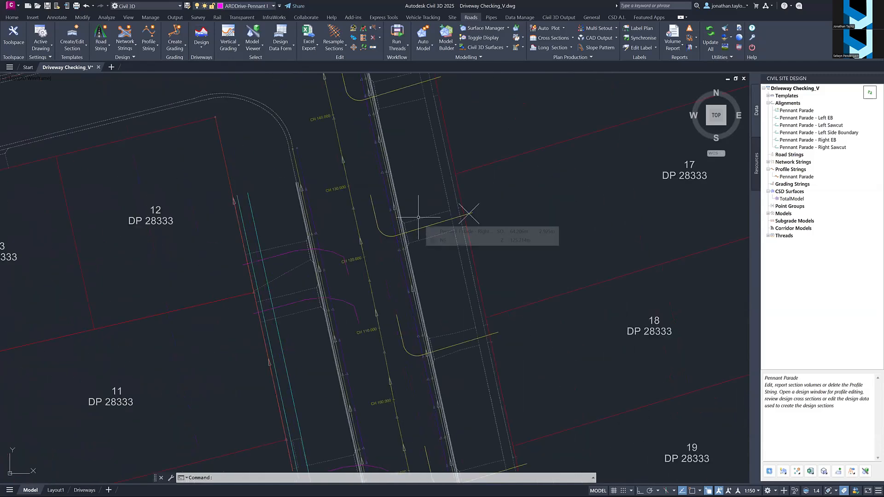
scroll(418, 217, "up", 2)
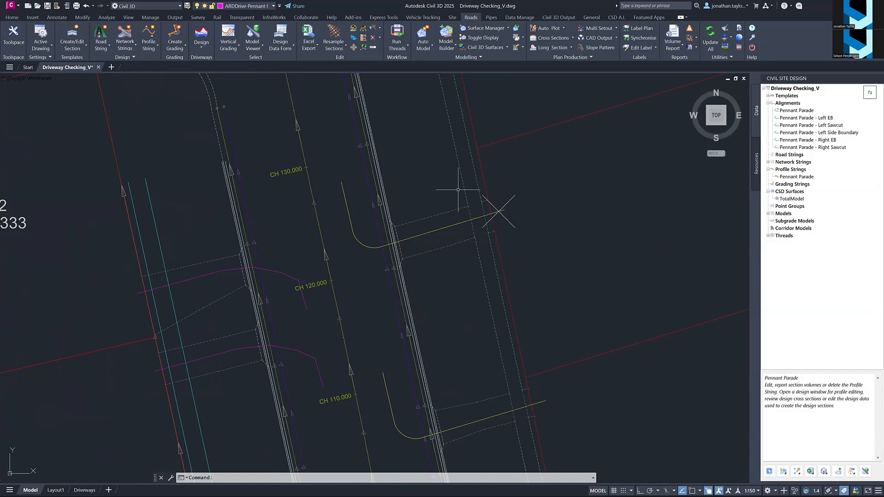
middle_click_drag(457, 186, 294, 188)
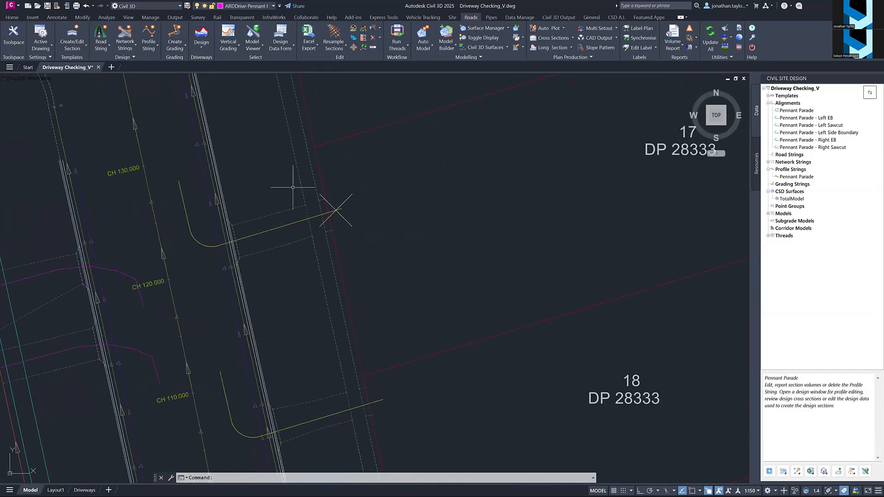
Open the Pennant Parade design data form and bring up the layback crossing variation and its DP 17 Layback comment
right_click(801, 179)
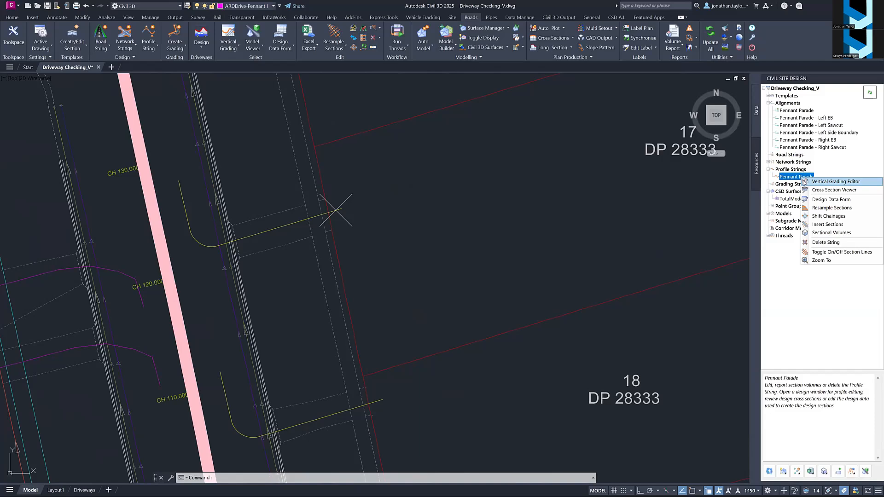
left_click(827, 200)
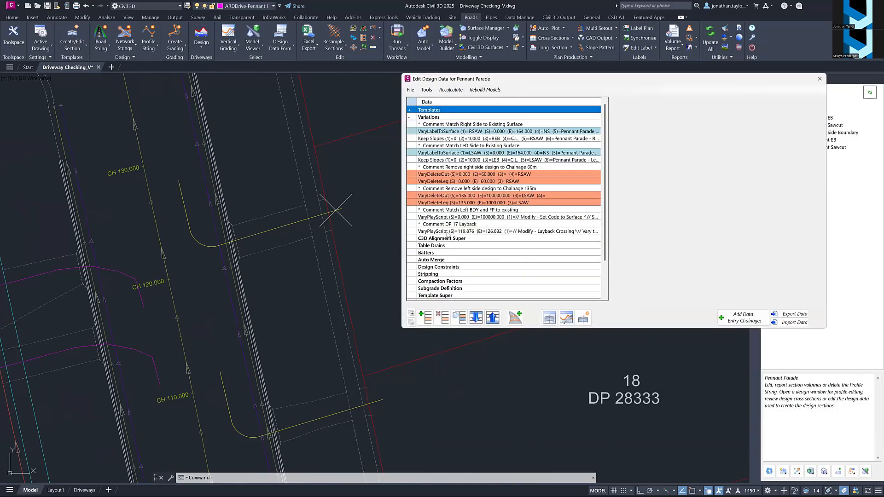
left_click(447, 231)
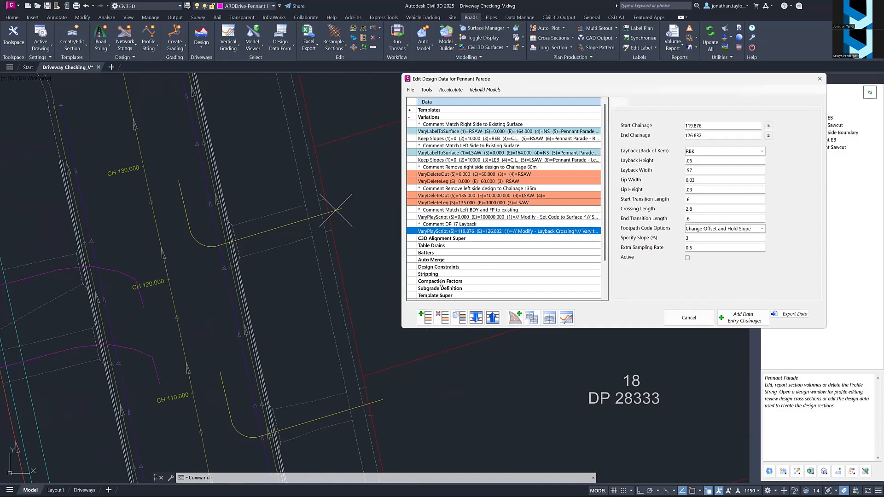
double_click(462, 225)
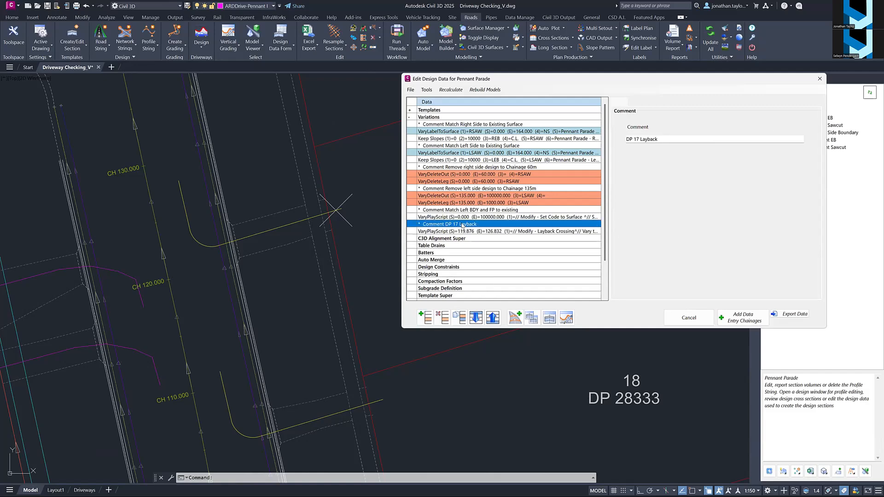
Look up the description of the Modify - Layback Crossing script in the list of custom variations
left_click(98, 94)
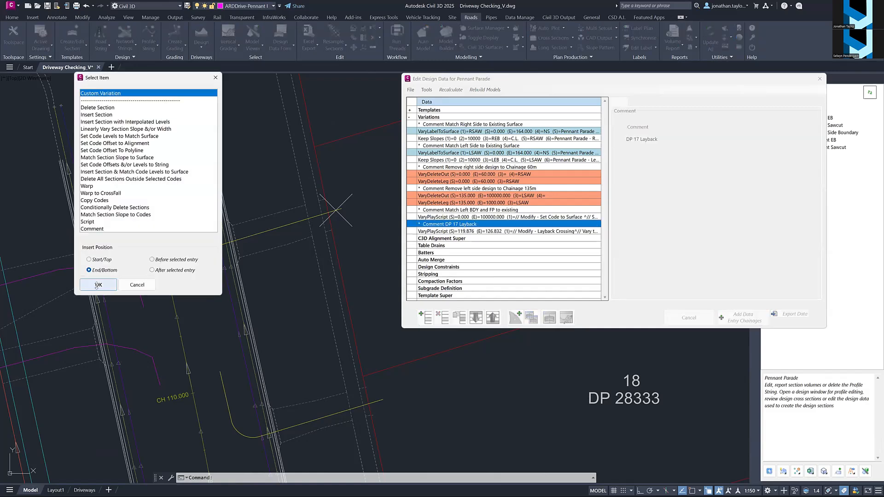
left_click(98, 285)
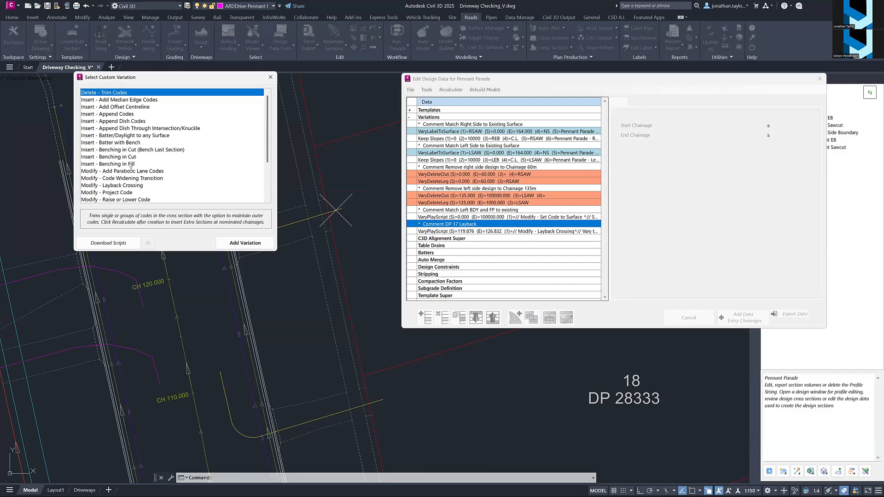
left_click(119, 186)
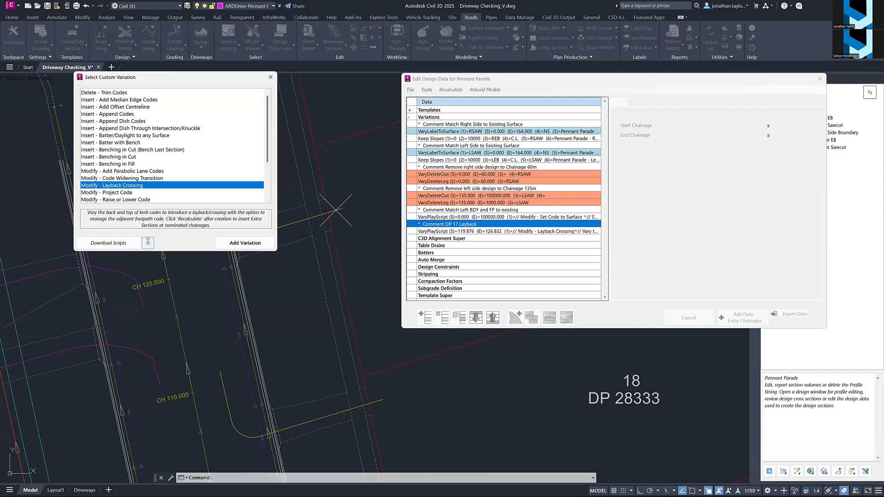
key("ctrl")
key("ctrl")
key("ctrl")
Find the Layback Crossing video in the online custom variations playlist, and leave the playlist and the variation list without adding anything
left_click(148, 242)
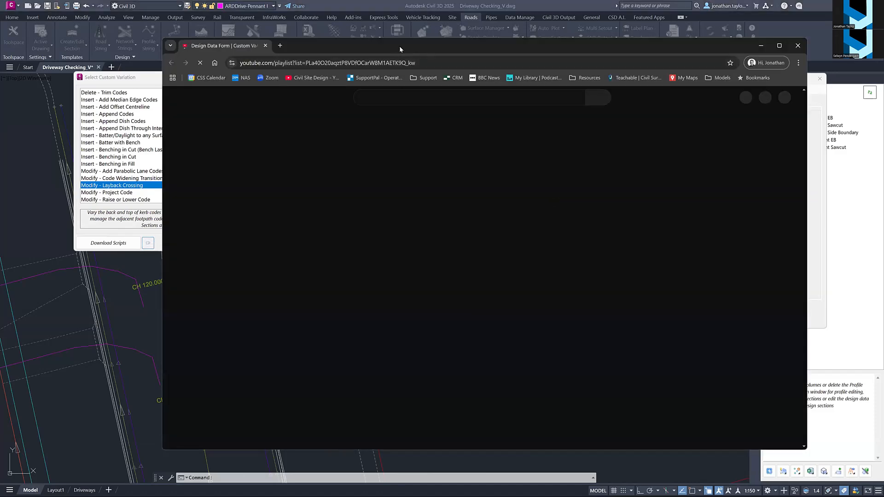
left_click_drag(399, 45, 464, 39)
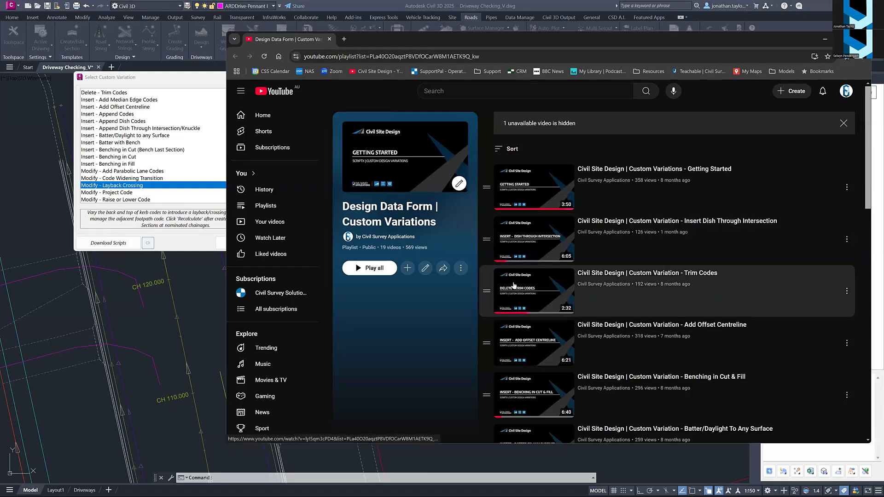
left_click(534, 280)
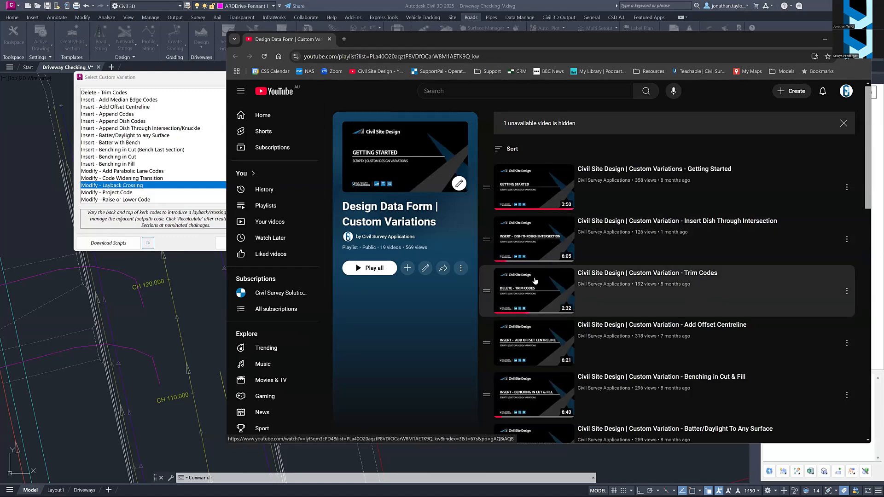
scroll(533, 276, "down", 5)
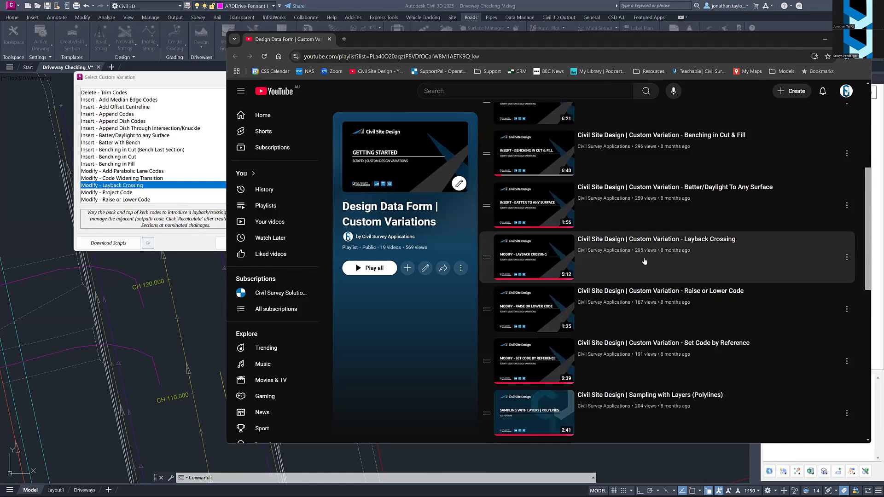
key("ctrl")
key("ctrl")
left_click(824, 39)
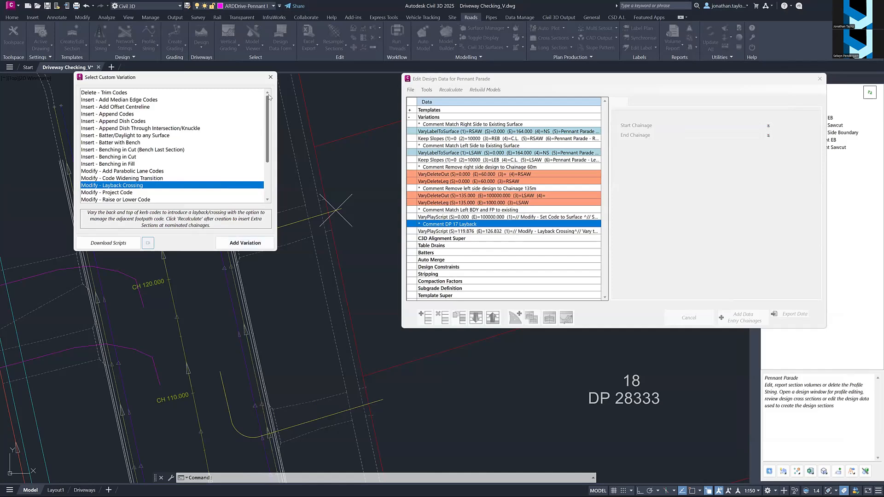
left_click(269, 78)
Activate the existing DP 17 layback crossing variation between chainages 119.876 and 126.832 and update the design with it
left_click(472, 231)
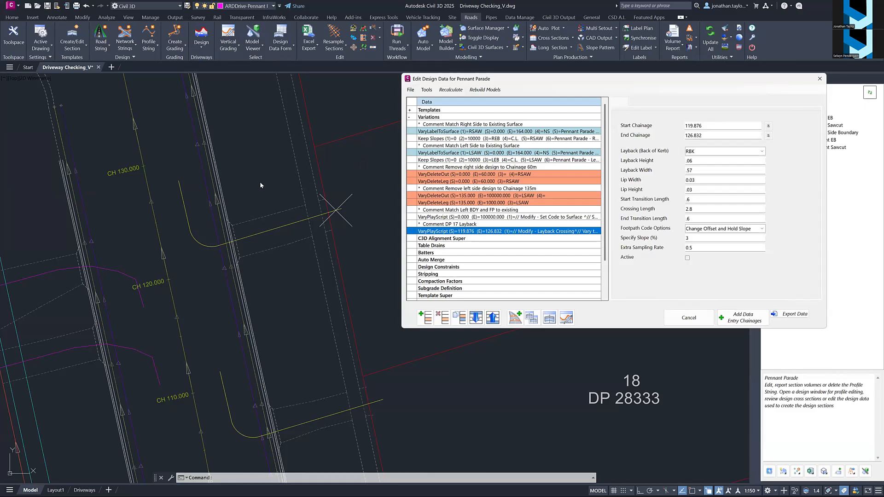
scroll(229, 234, "up", 2)
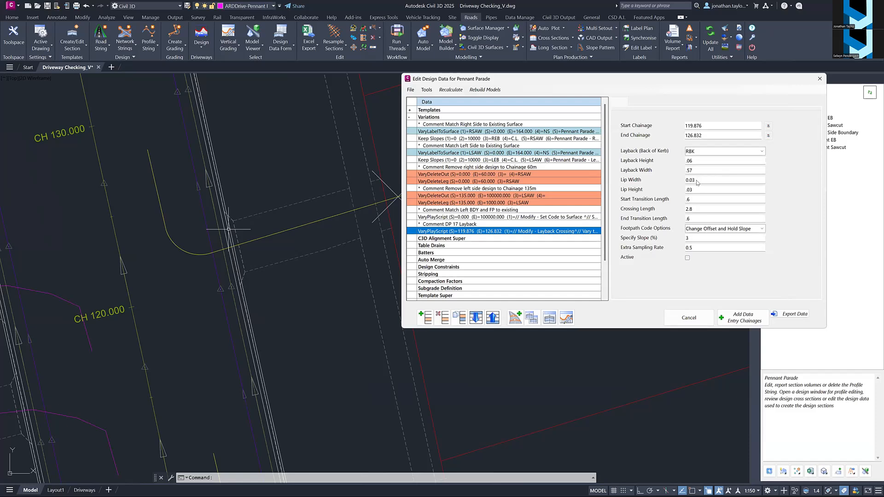
left_click(692, 199)
key("ctrl")
double_click(713, 126)
key("Tab")
left_click(694, 209)
left_click(687, 258)
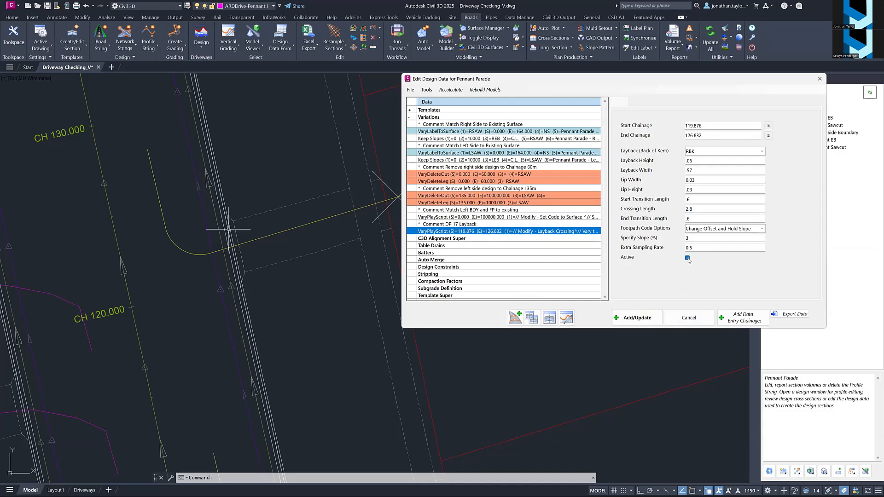
left_click(635, 318)
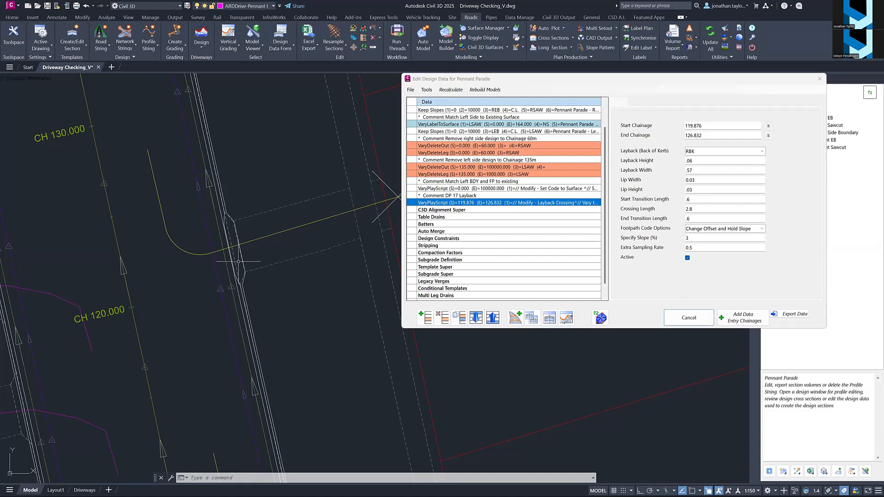
Examine the activated layback in plan and at the right kerb in the Pennant Parade cross section at chainage 121.876
scroll(243, 255, "up", 4)
scroll(243, 256, "down", 3)
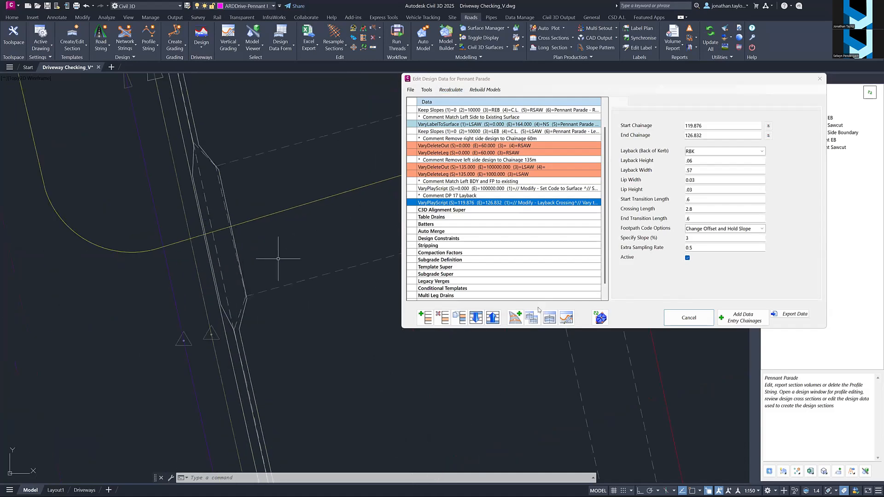
scroll(251, 198, "down", 2)
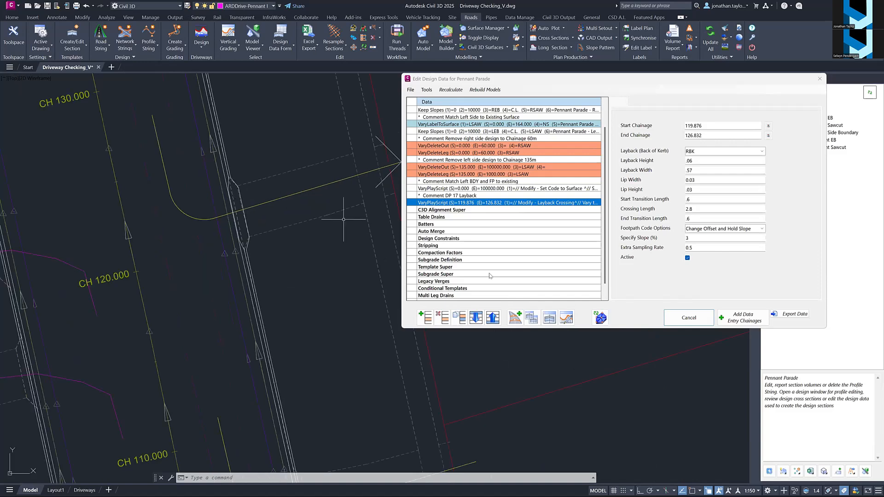
left_click(552, 322)
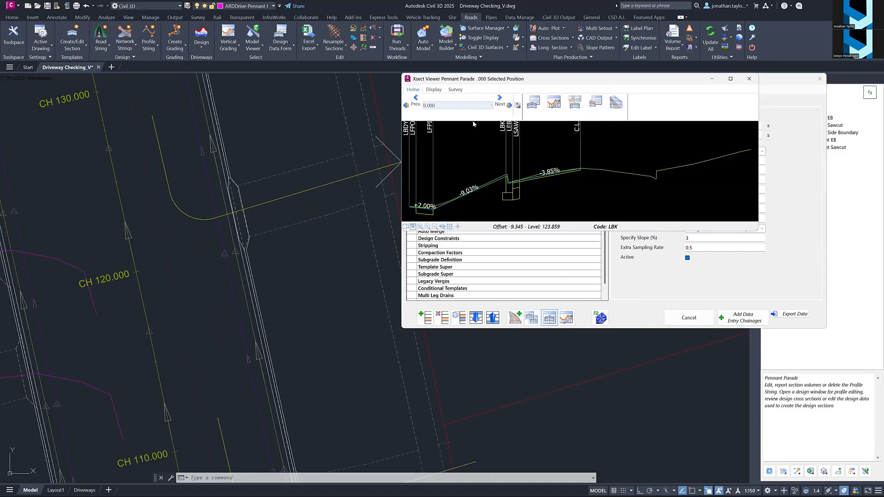
left_click(517, 106)
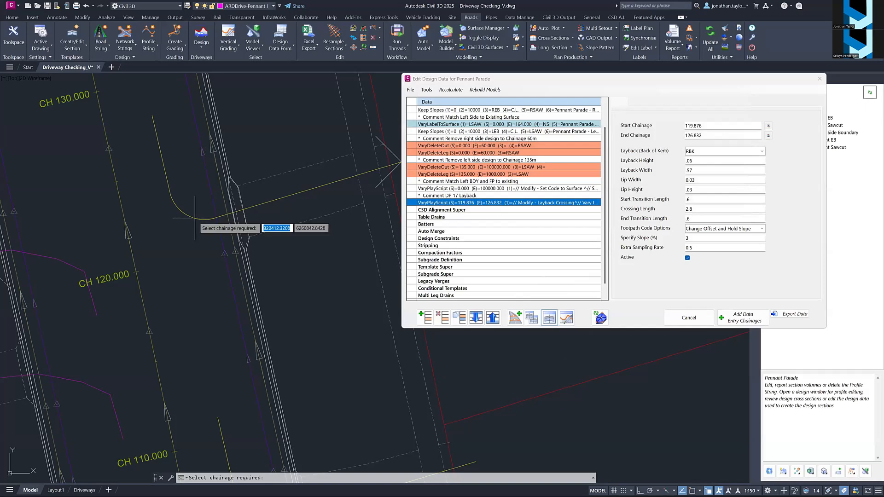
left_click(128, 238)
scroll(598, 193, "up", 5)
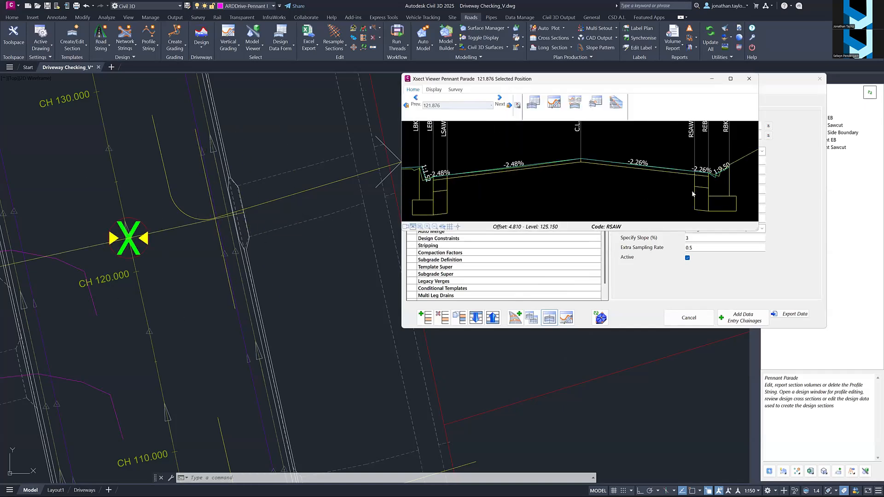
scroll(608, 177, "up", 1)
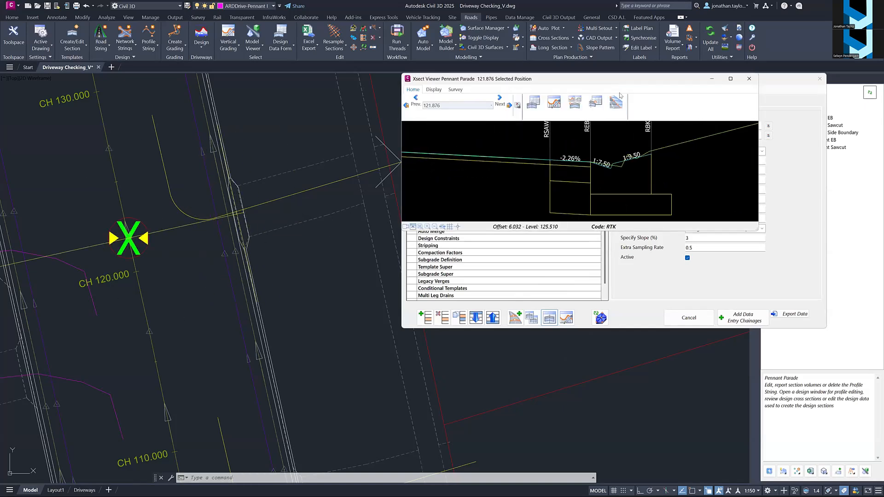
left_click_drag(616, 78, 254, 280)
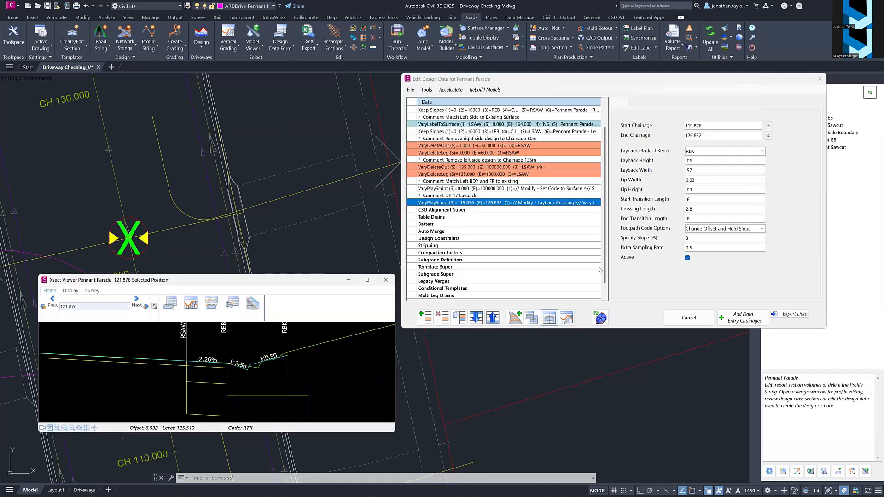
Compare the right kerb's cross section with the layback variation inactive and active, leave it active, and close the cross section viewer
left_click(687, 258)
left_click(634, 317)
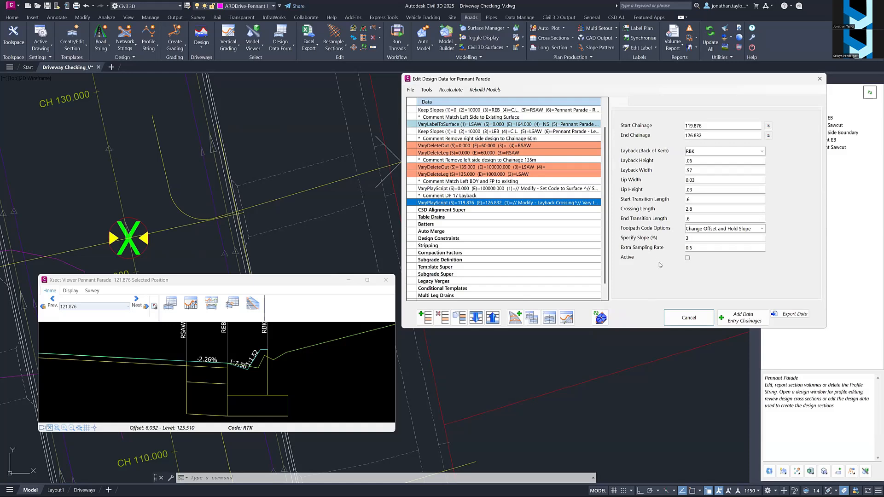
left_click(687, 258)
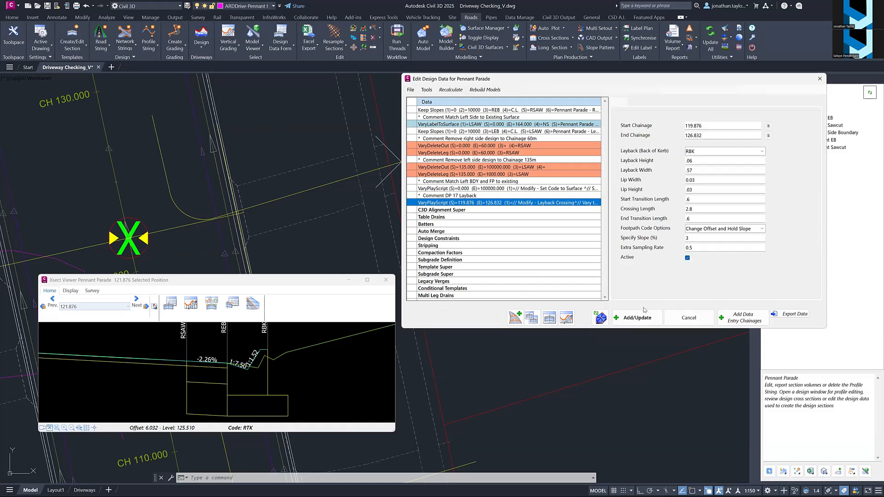
left_click(636, 318)
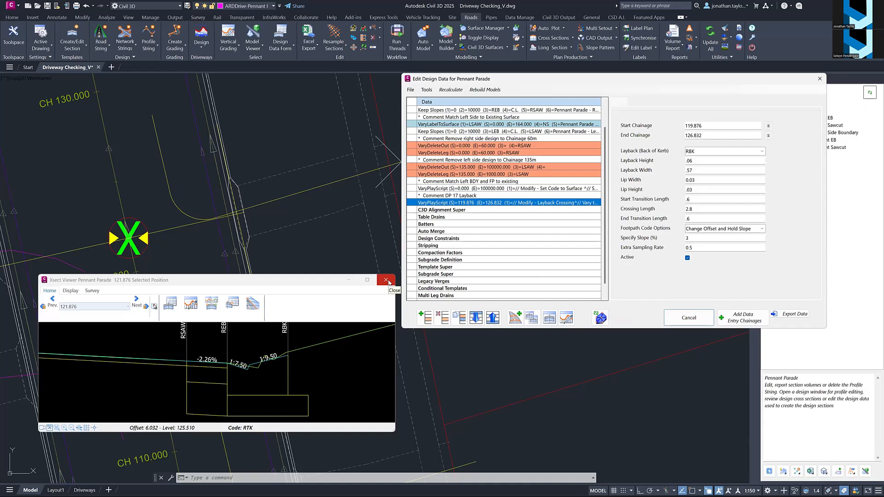
left_click(385, 280)
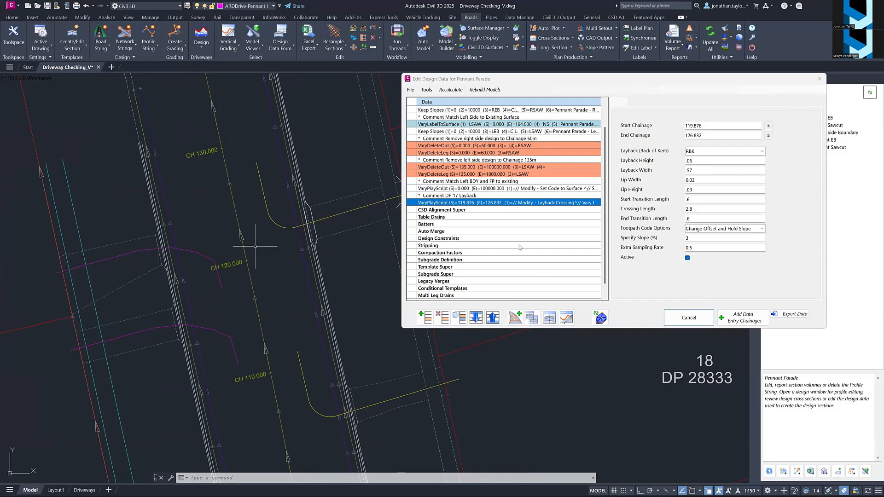
Review the layback crossing's footpath code option, transition lengths, and start and end chainages against the layback in plan
left_click(725, 229)
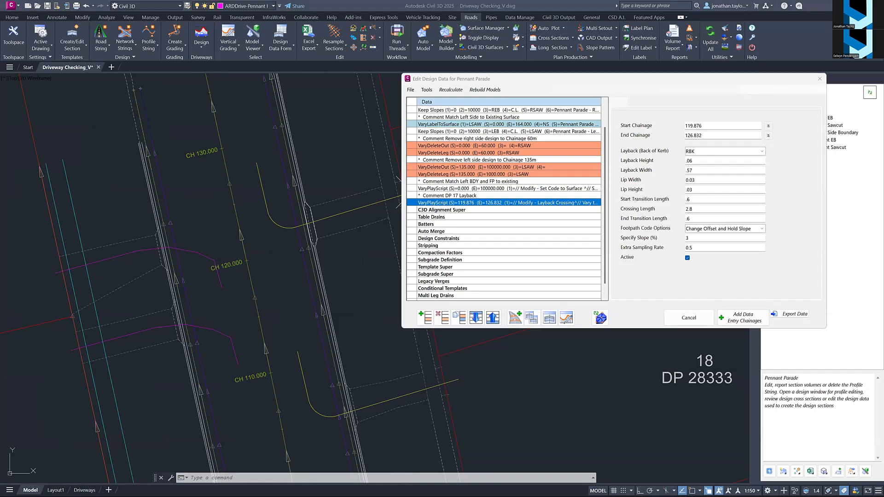
left_click(691, 198)
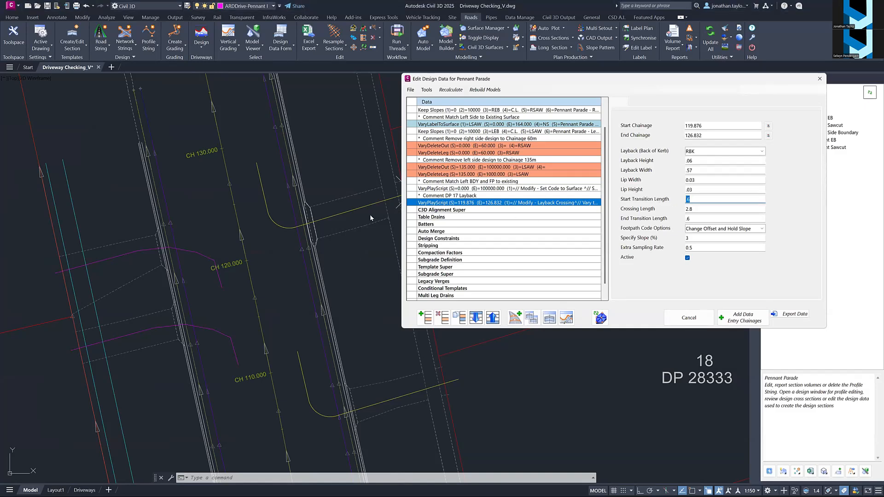
scroll(318, 247, "up", 2)
scroll(378, 263, "up", 2)
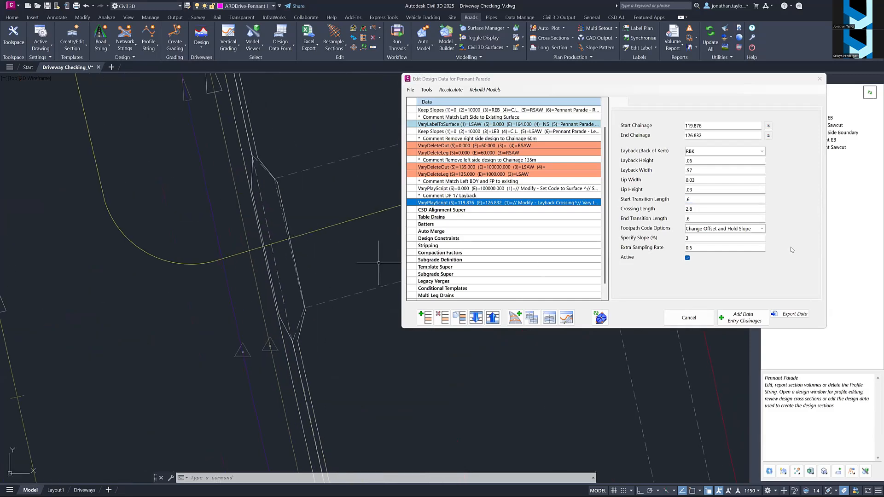
left_click(689, 199)
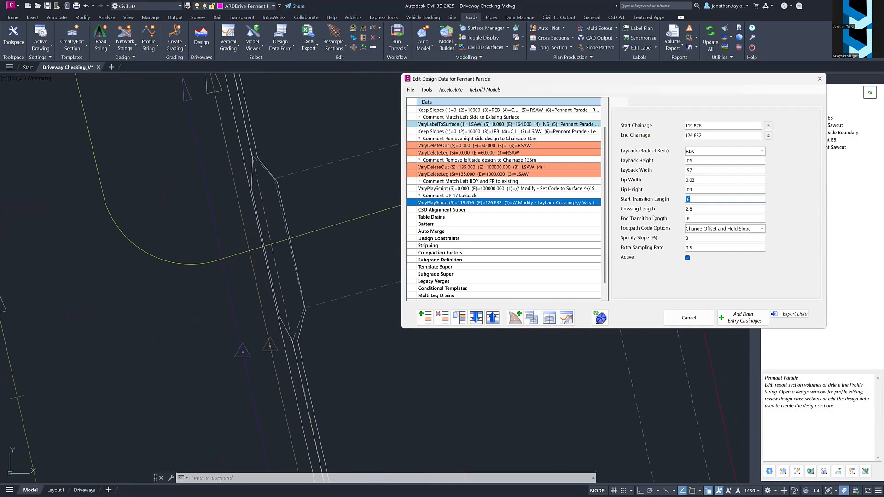
left_click(711, 125)
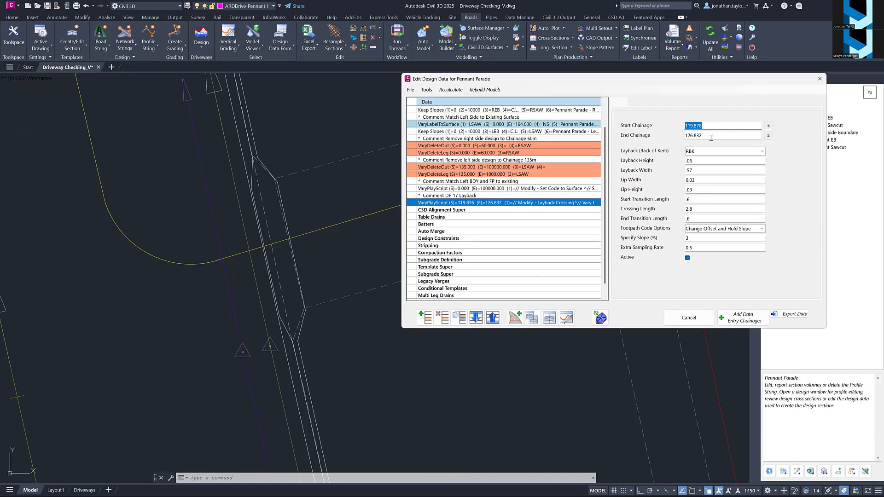
left_click_drag(706, 136, 666, 138)
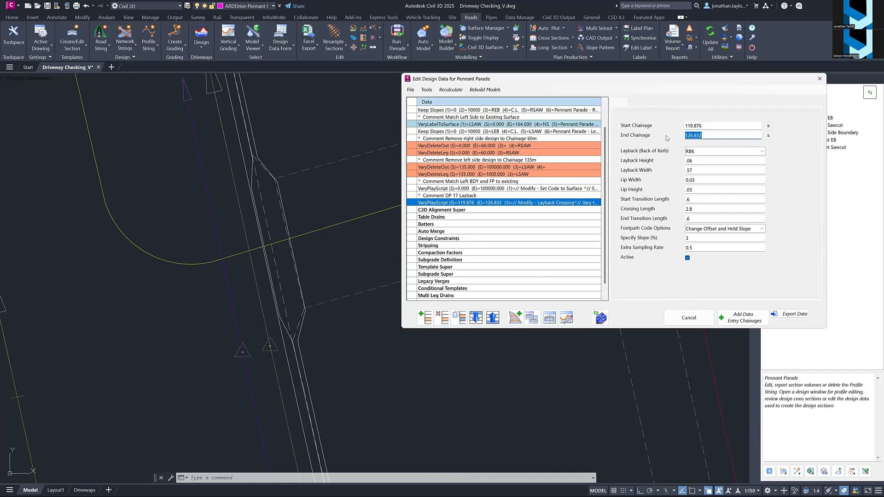
double_click(688, 220)
Set the DP 17 layback crossing's end chainage to 130, update the variation, and close the Pennant Parade design data editor
double_click(712, 136)
scroll(267, 198, "down", 2)
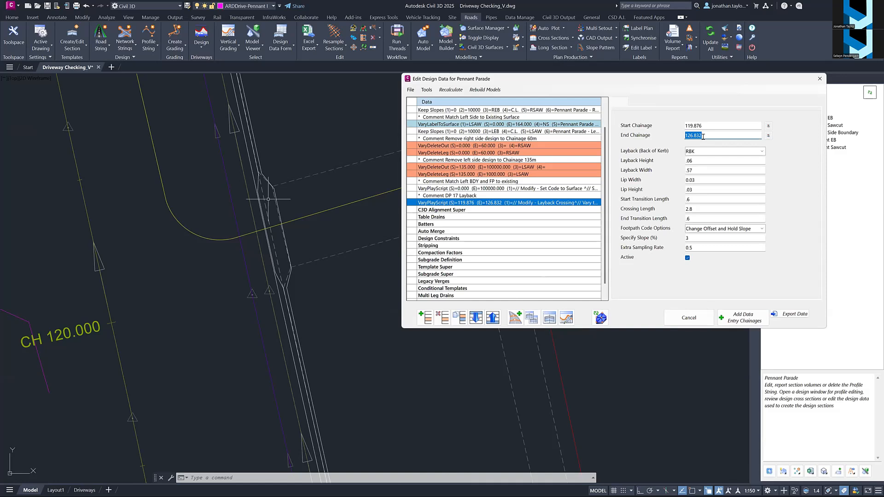
type("12")
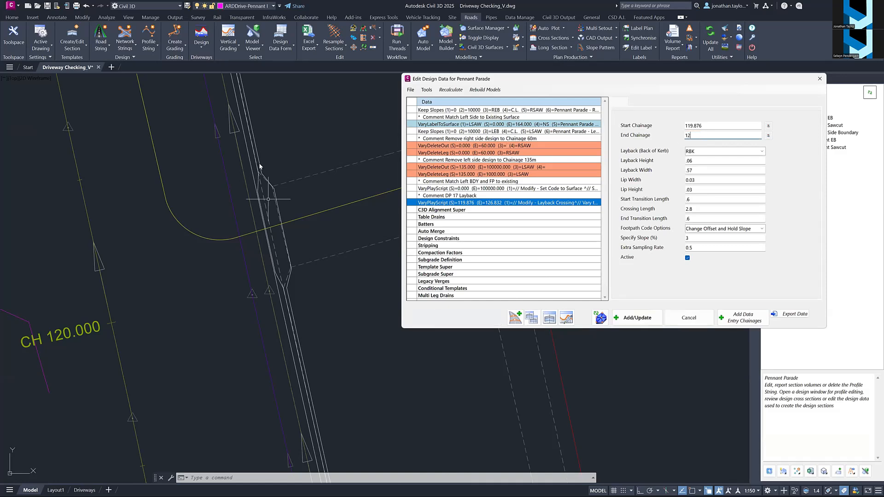
key("BackSpace")
type("30")
left_click(640, 319)
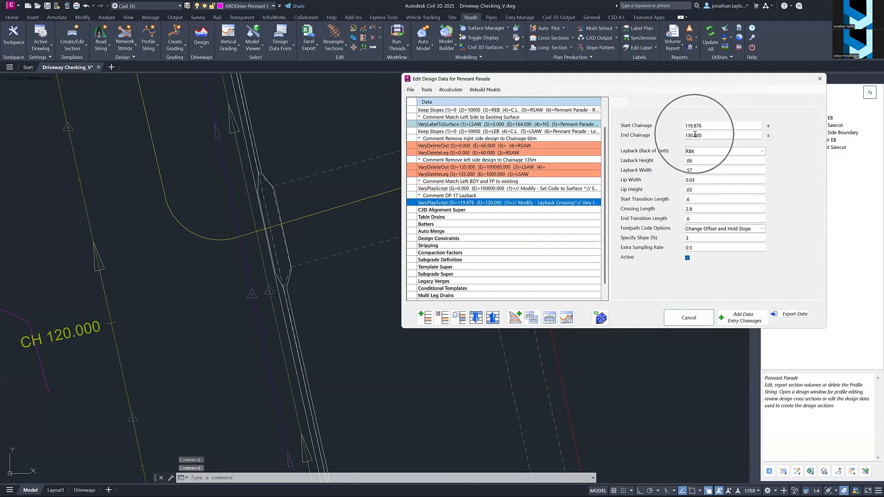
key("ctrl")
key("ctrl")
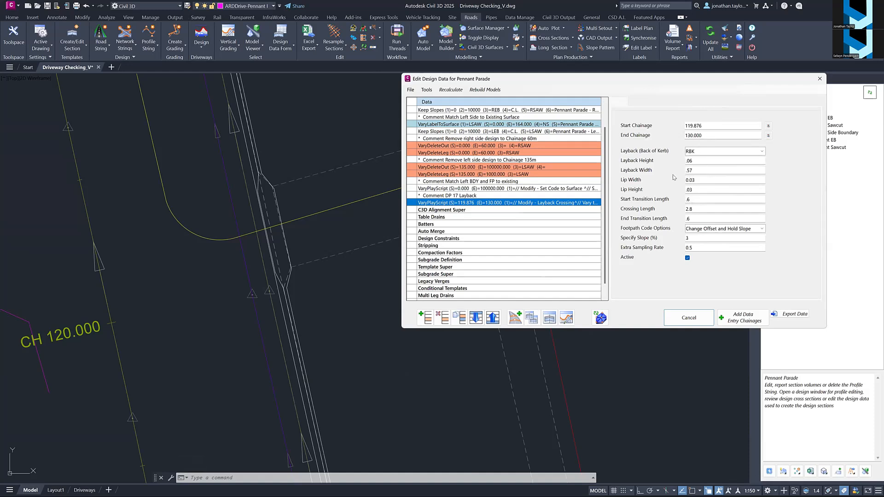
left_click(819, 79)
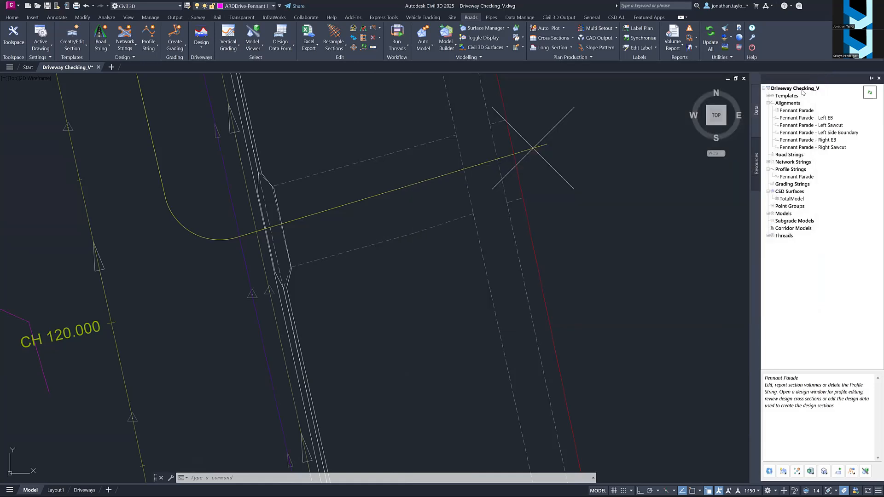
Review the driveway shapes Footpath 1.5wd+Verge 0.5wd and Layback-600wd-100ht-30lip, and leave the shape editor without changes
scroll(437, 263, "down", 2)
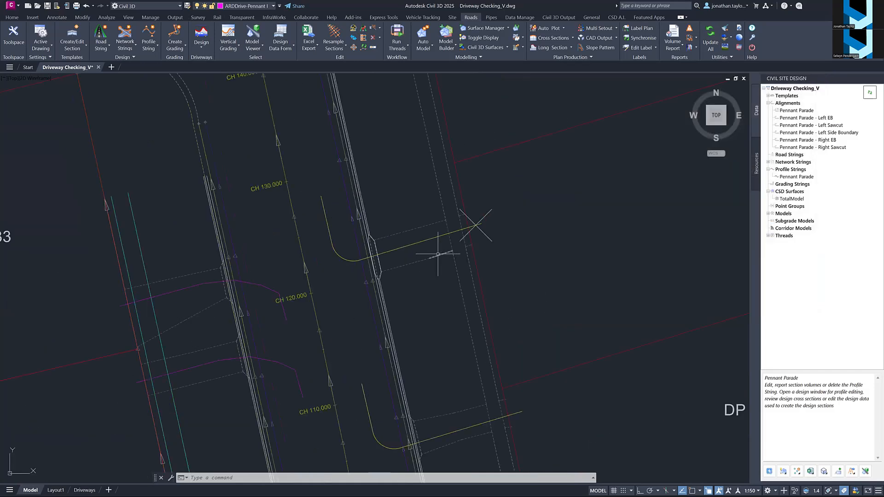
scroll(435, 272, "down", 3)
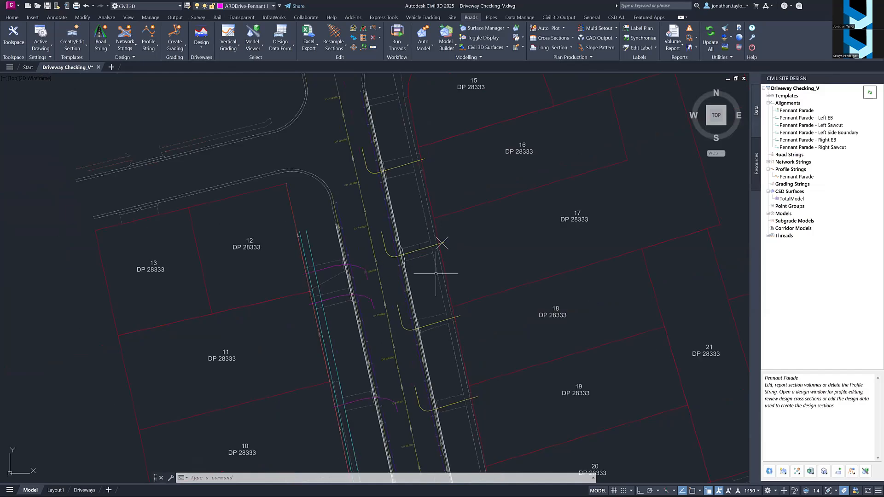
left_click(201, 46)
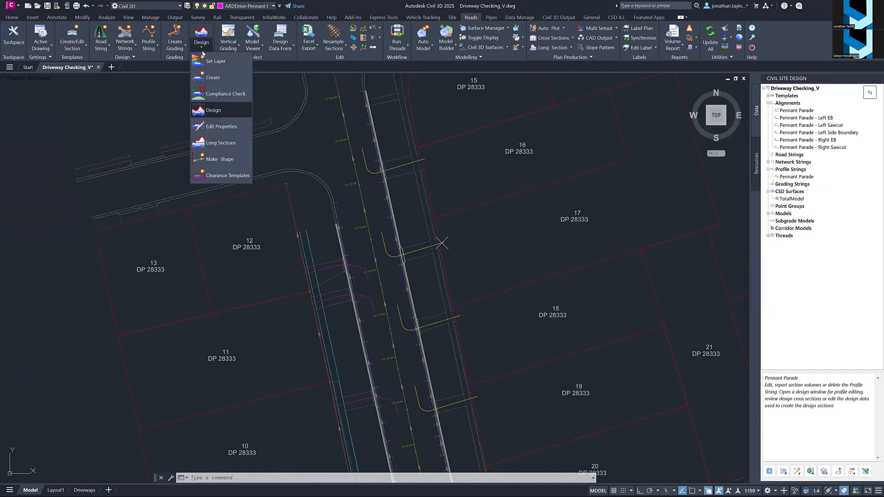
left_click(220, 161)
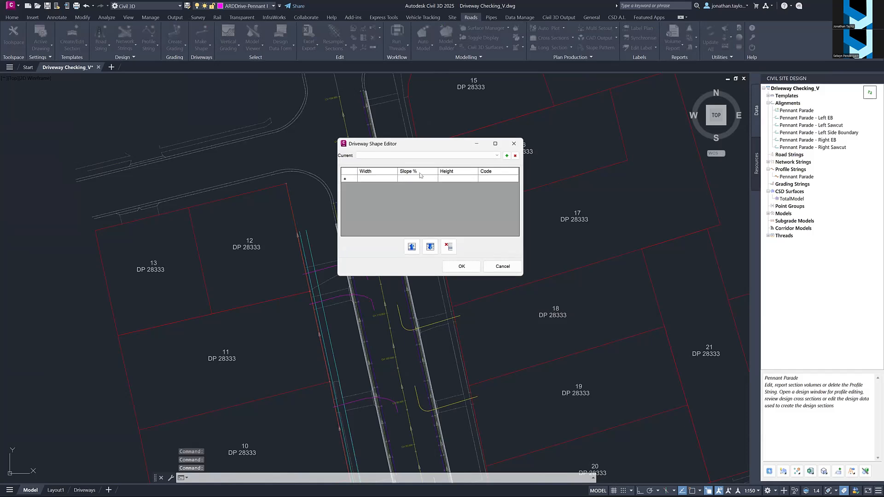
left_click(426, 155)
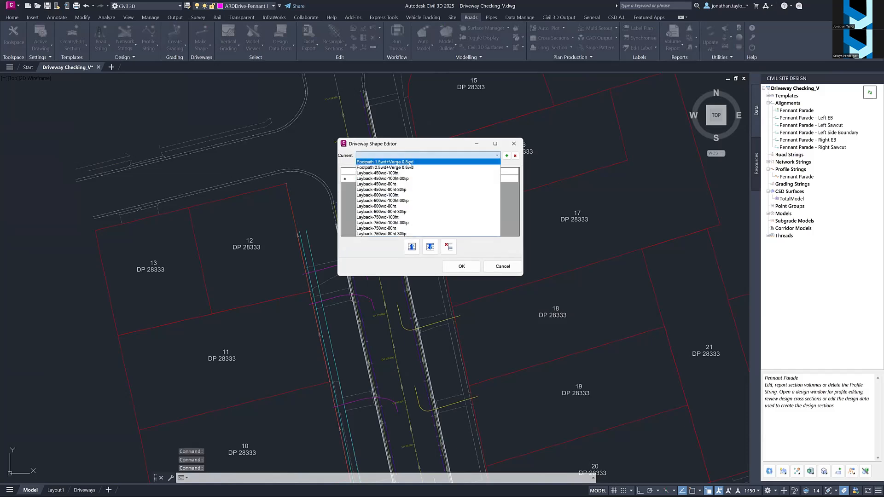
left_click(409, 163)
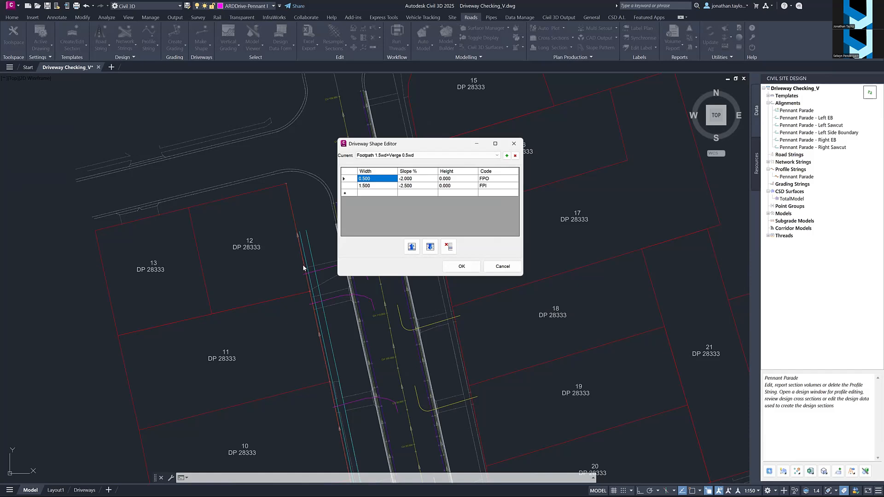
left_click(384, 156)
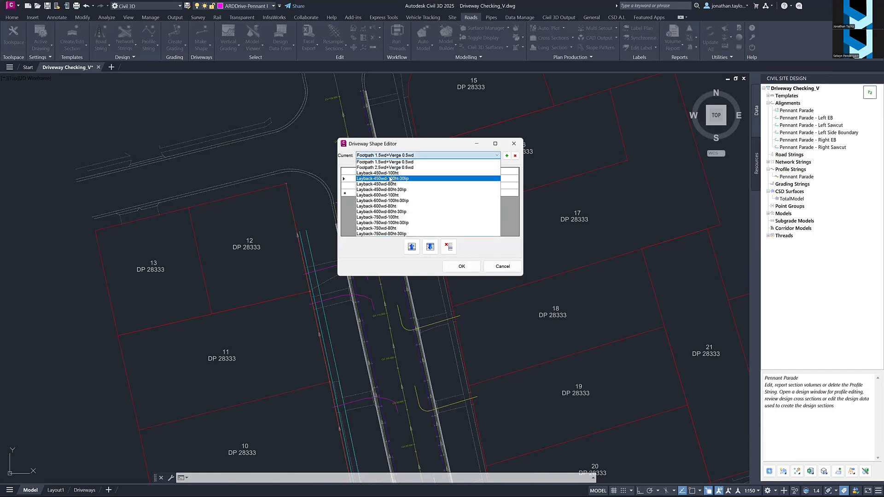
left_click(393, 201)
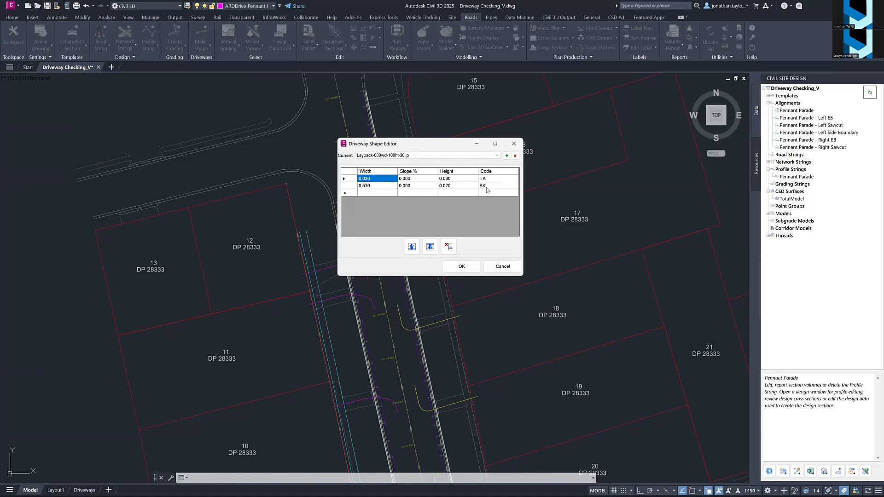
left_click(502, 266)
Open driveway long section plotting, inspect the profiles on the Driveways layout, and browse the saved plot styles without loading one
left_click(201, 45)
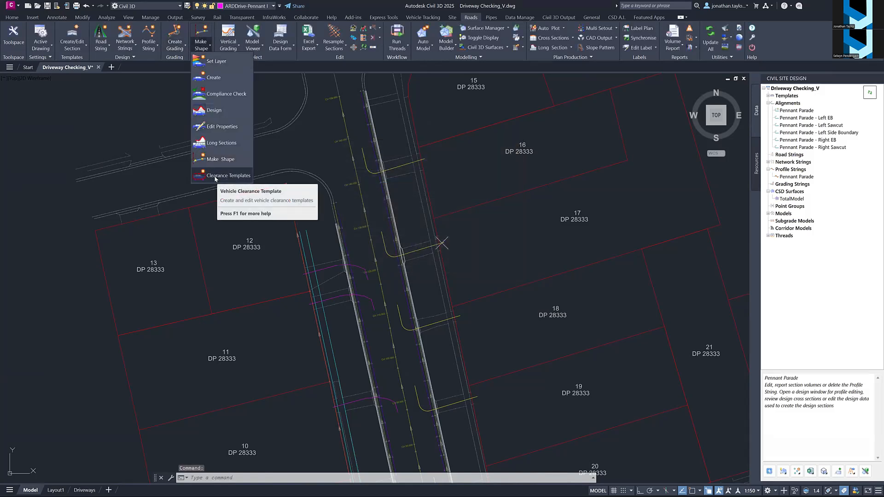
left_click(221, 143)
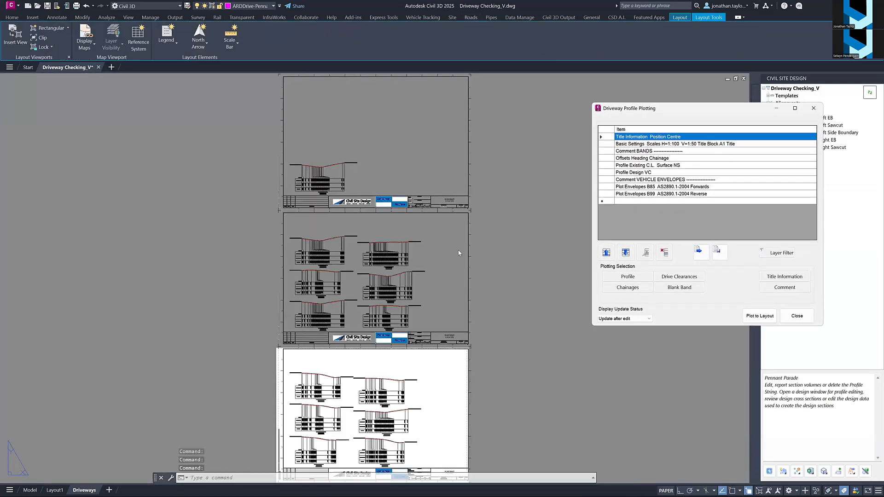
scroll(409, 388, "up", 5)
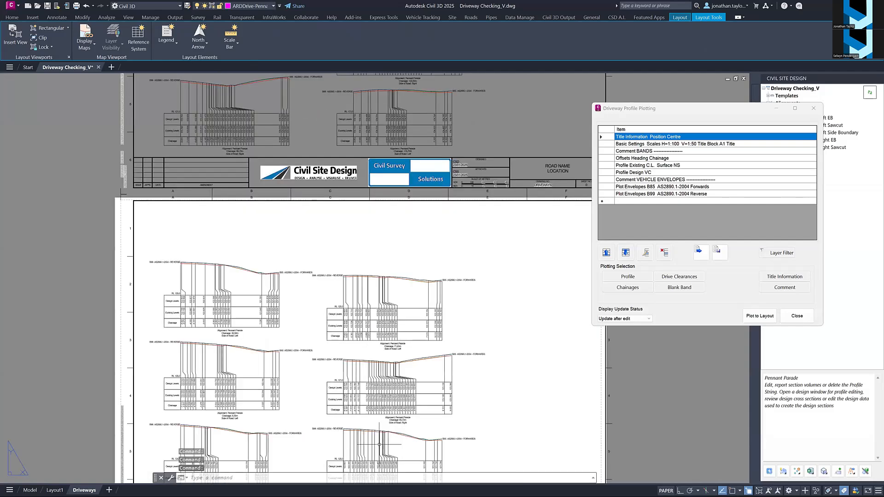
scroll(432, 211, "up", 3)
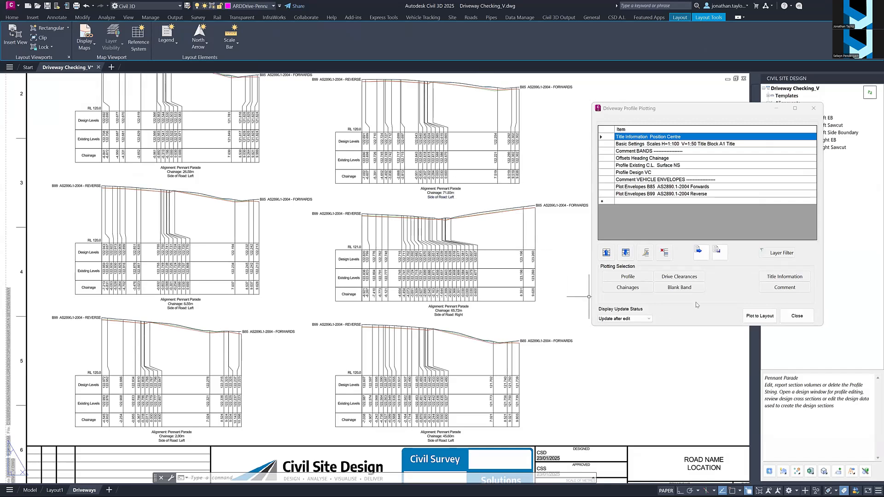
left_click(697, 253)
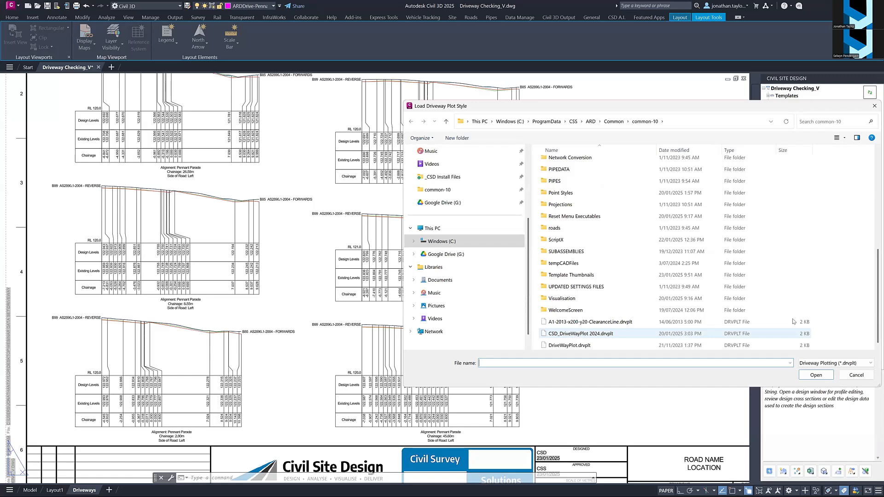
left_click(856, 375)
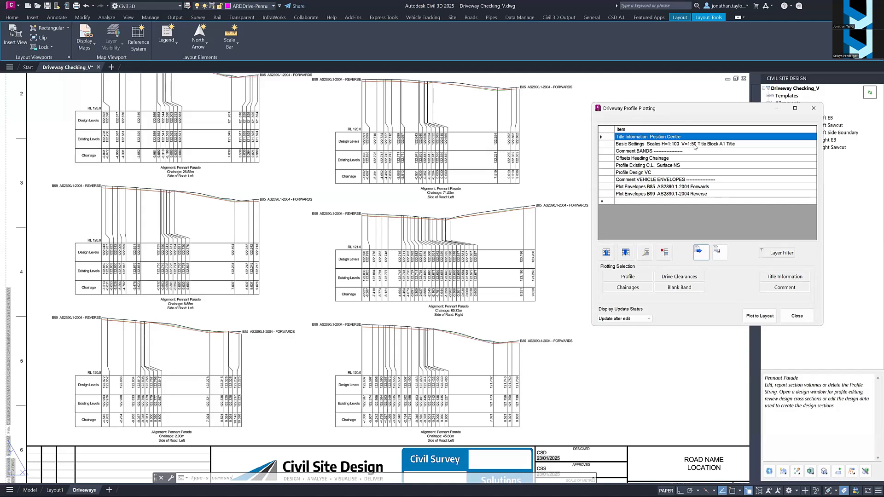
Review the options for a new vehicle envelope and the settings of the B85 AS2890.1-2004 Forwards envelope without changing them
left_click(644, 159)
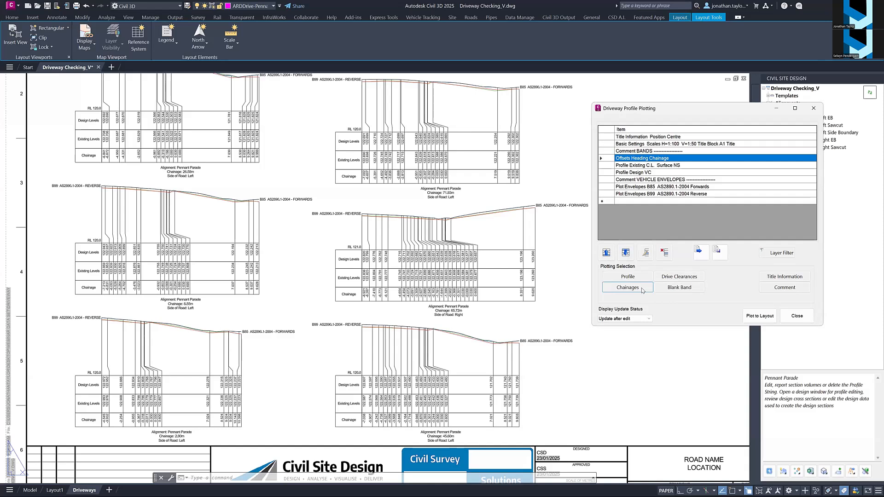
left_click(672, 276)
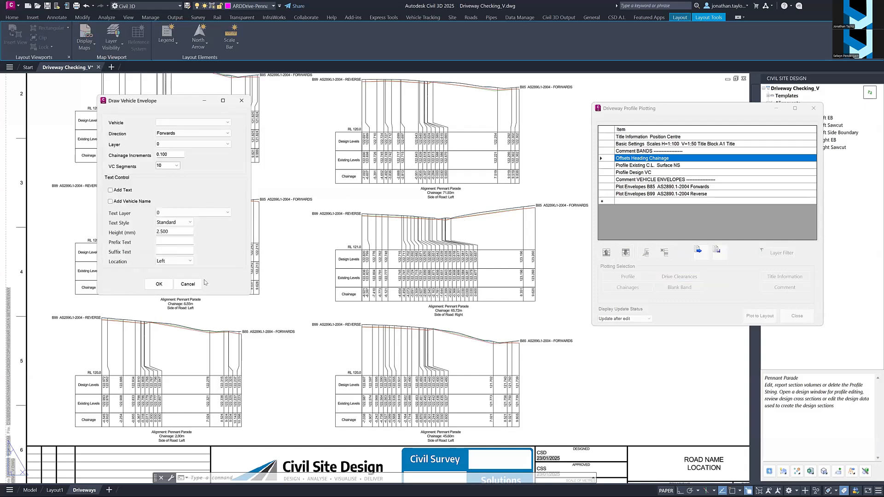
left_click(187, 284)
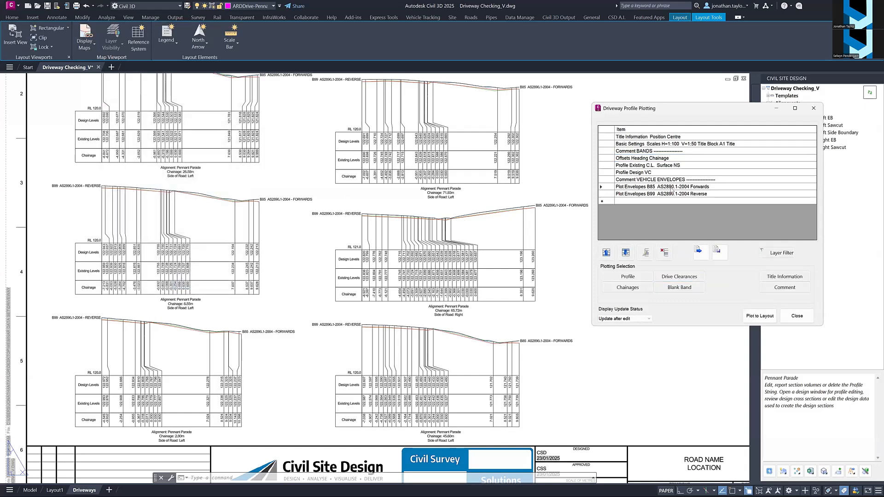
left_click(672, 187)
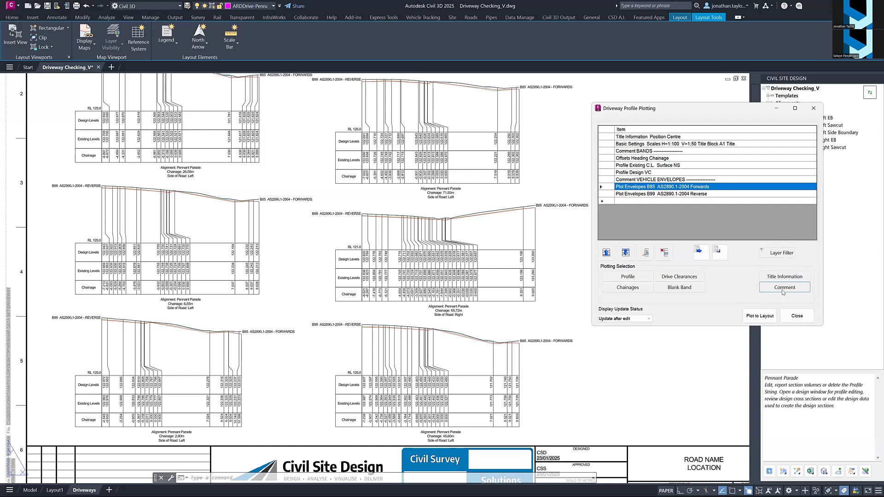
double_click(656, 188)
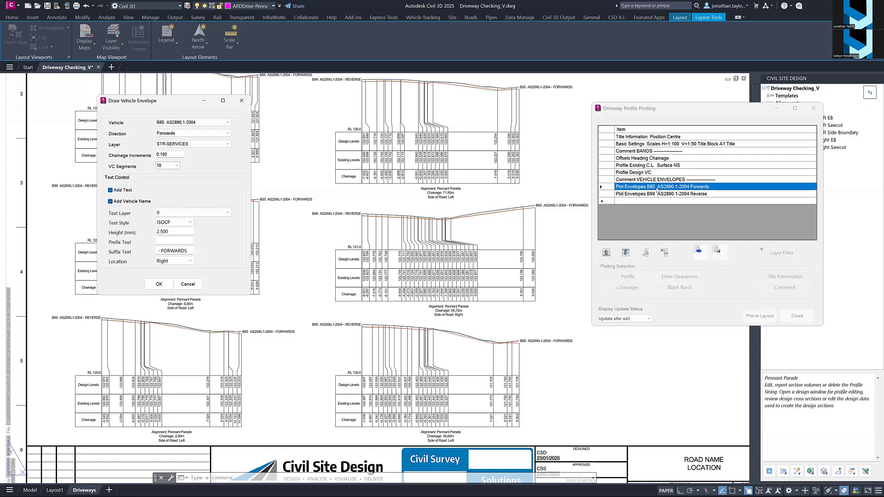
left_click_drag(175, 102, 504, 114)
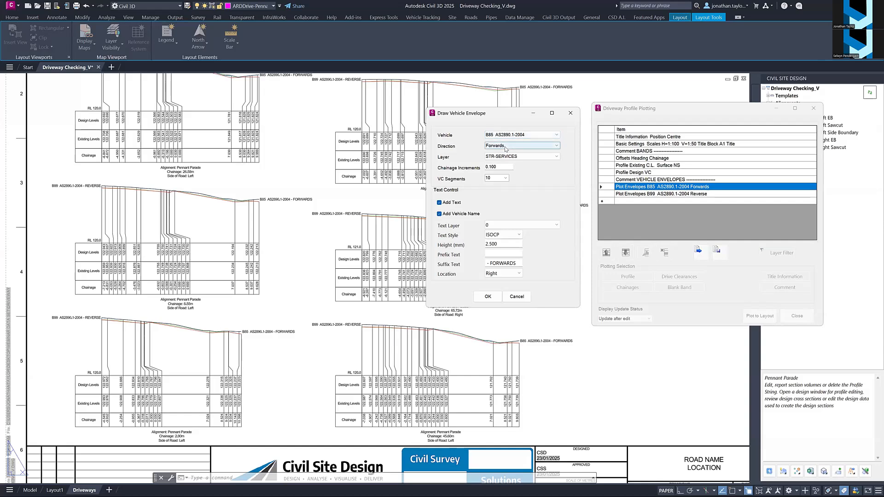
left_click(504, 156)
left_click(504, 157)
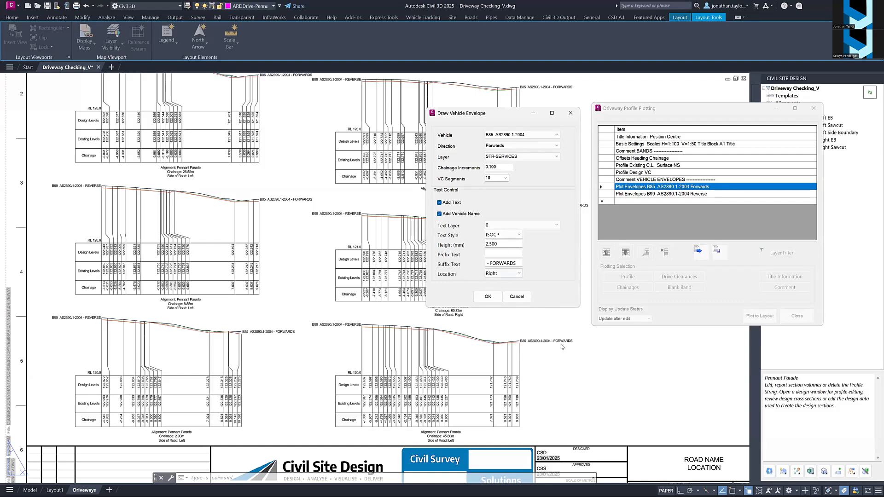
key("ctrl")
key("ctrl")
left_click(515, 297)
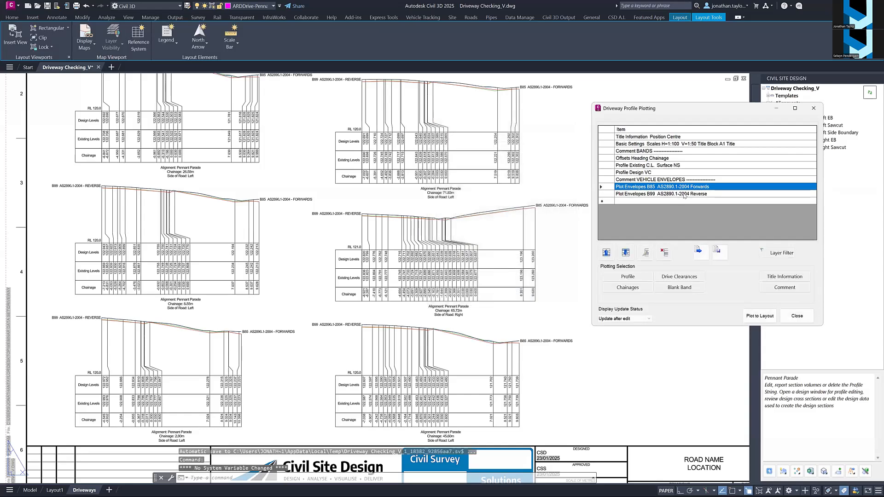
Remove the B99 AS2890.1-2004 Reverse envelope from the plot items, inspect the chainage 2.90 profile, and plot the driveway sections to the layout
left_click(684, 193)
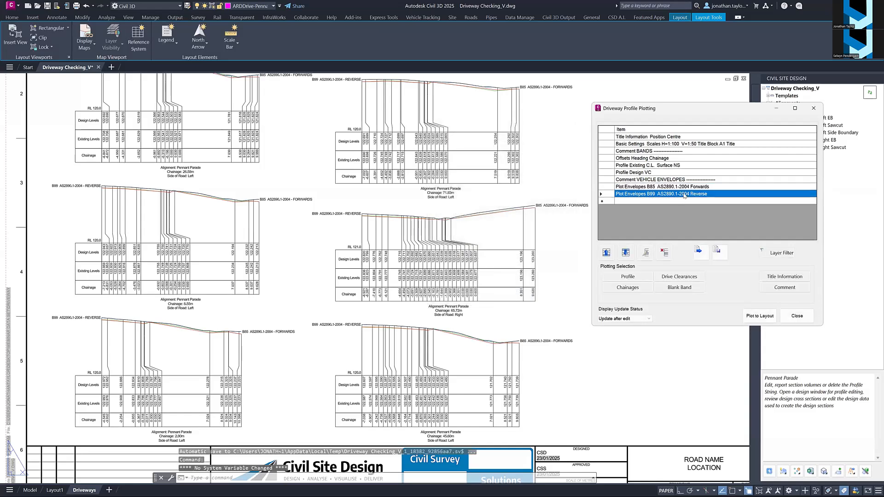
left_click(663, 254)
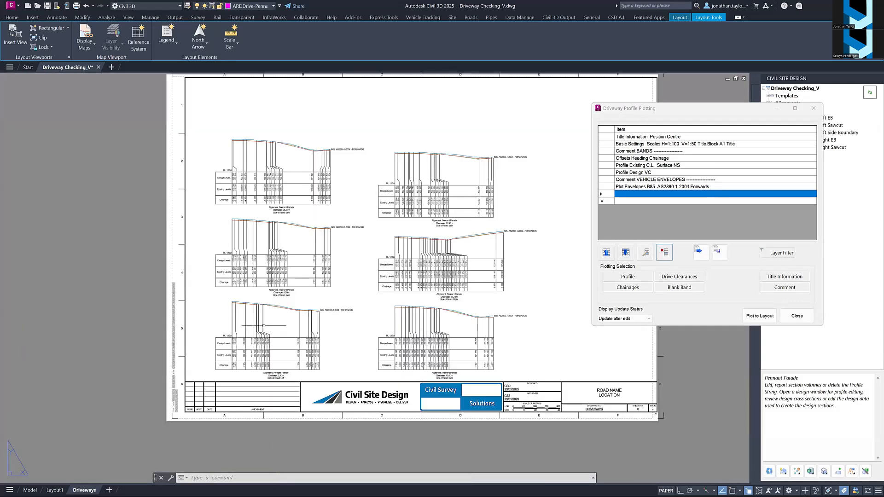
scroll(263, 326, "up", 4)
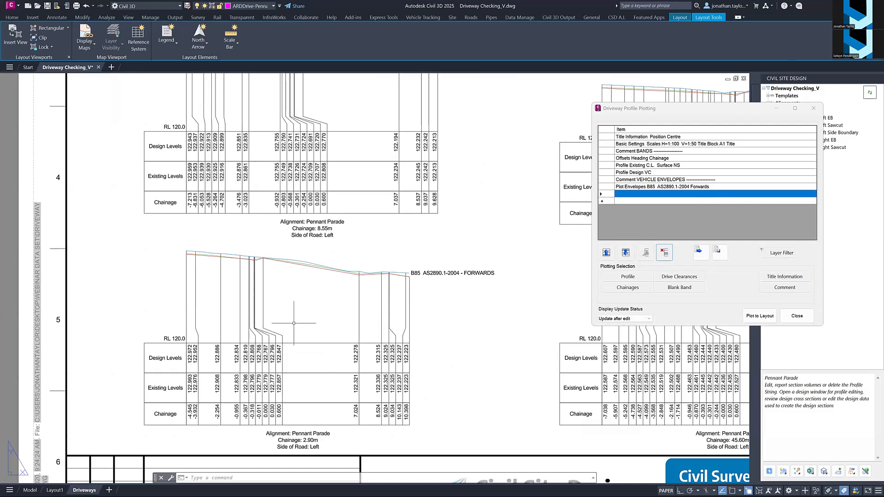
scroll(293, 308, "up", 2)
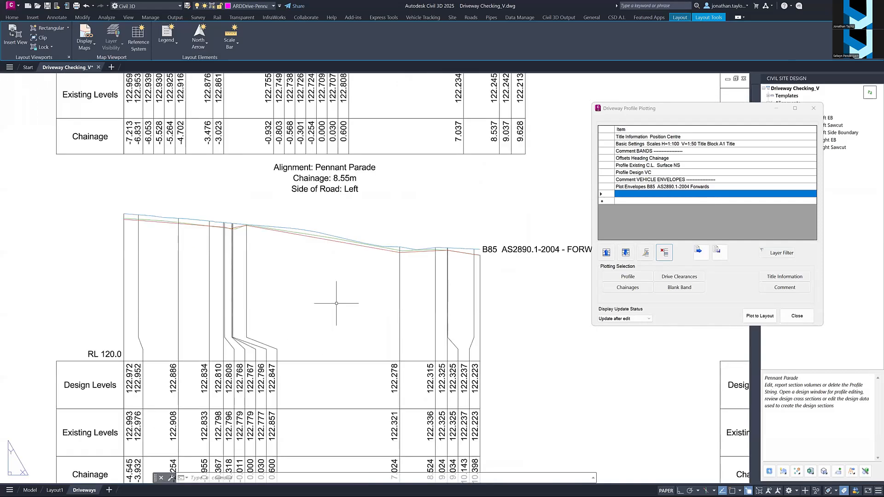
middle_click_drag(337, 304, 338, 245)
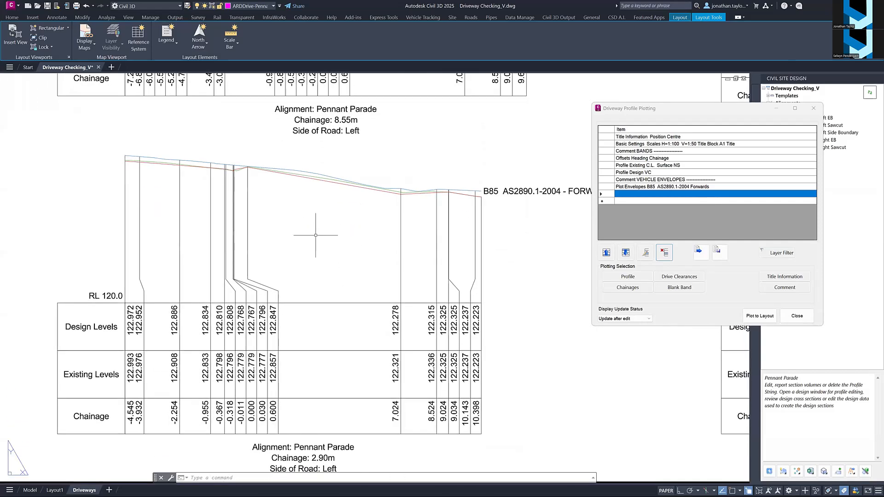
scroll(296, 199, "down", 3)
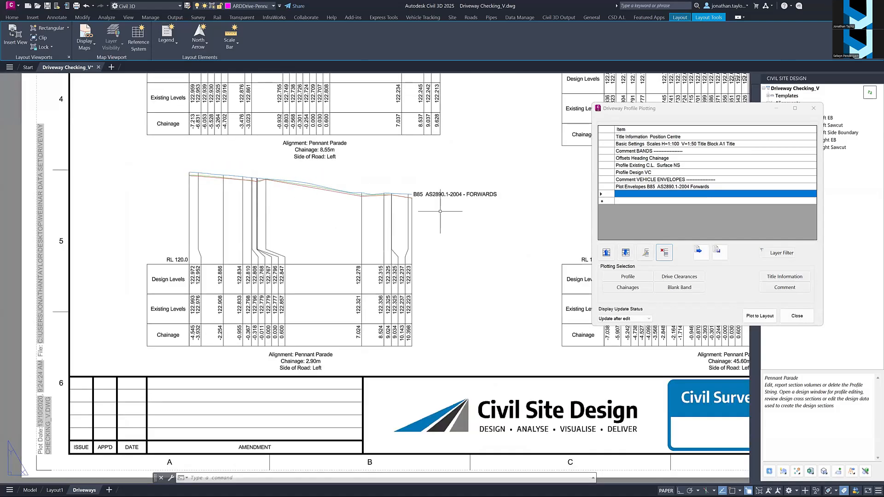
scroll(313, 203, "up", 1)
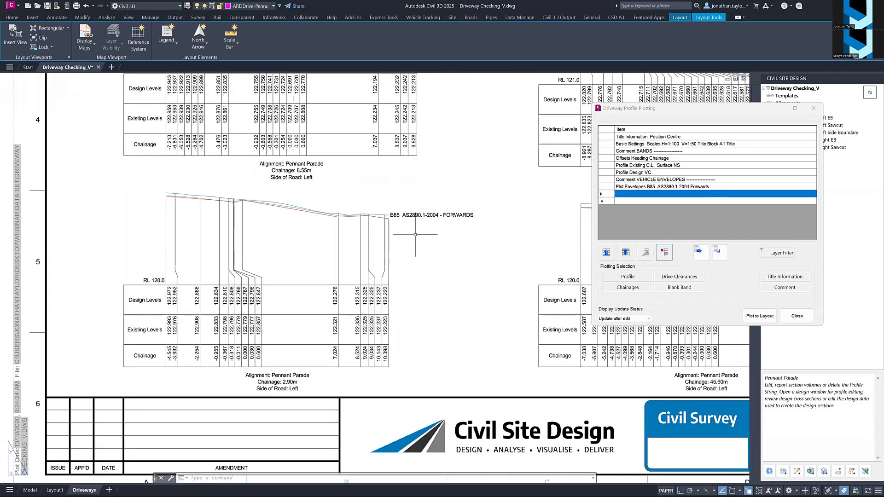
left_click(759, 316)
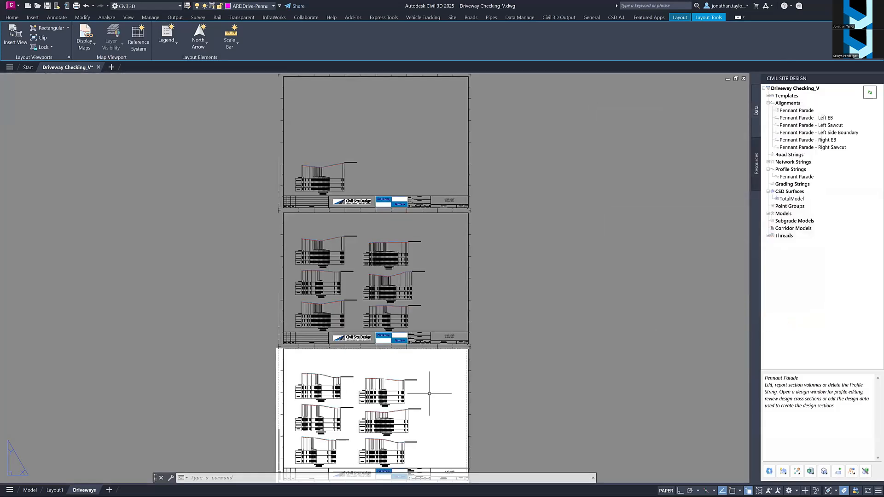
Inspect the plotted driveway long sections with their B85 envelopes across the sheets of the Driveways layout
middle_click_drag(428, 380, 445, 301)
scroll(377, 359, "up", 7)
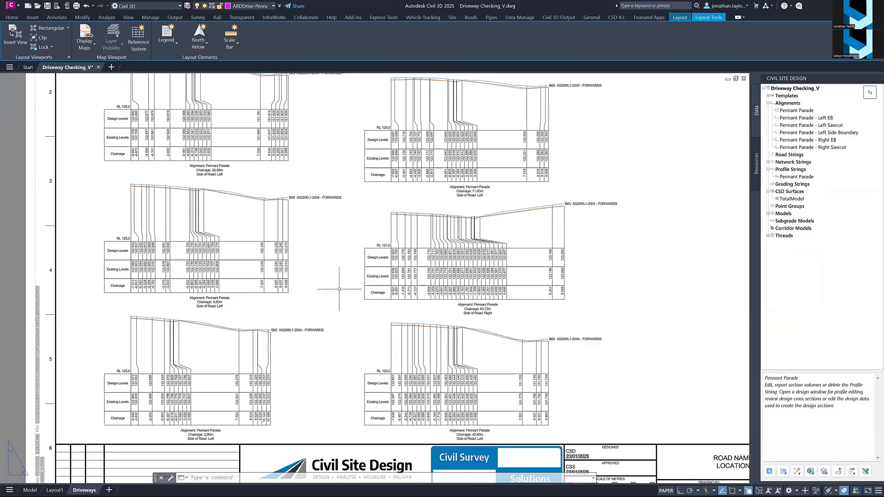
scroll(342, 287, "down", 1)
middle_click_drag(388, 249, 390, 370)
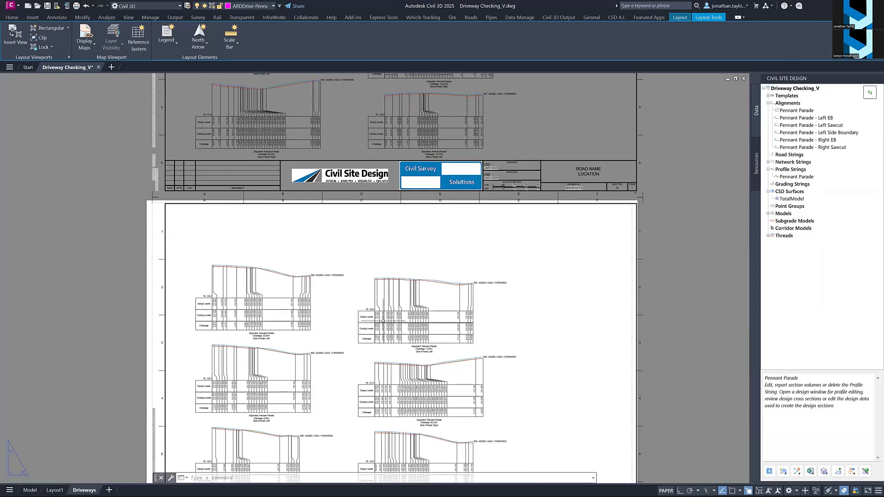
middle_click_drag(419, 259, 418, 383)
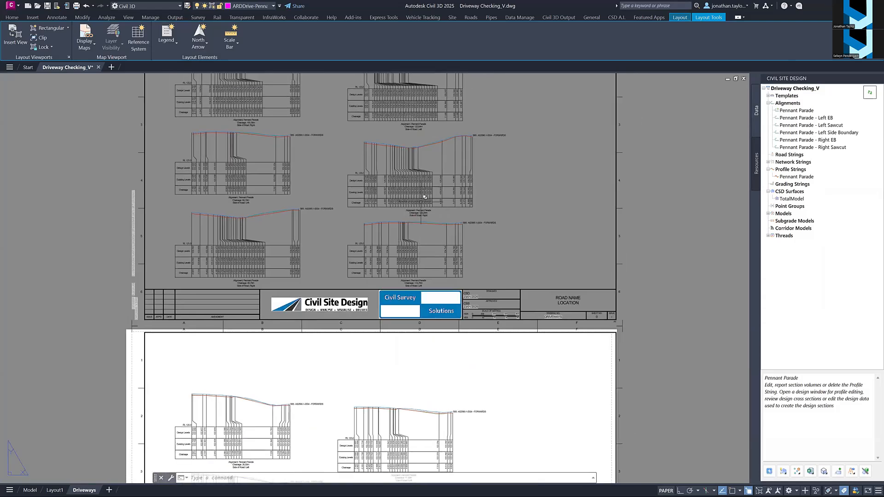
scroll(423, 214, "up", 2)
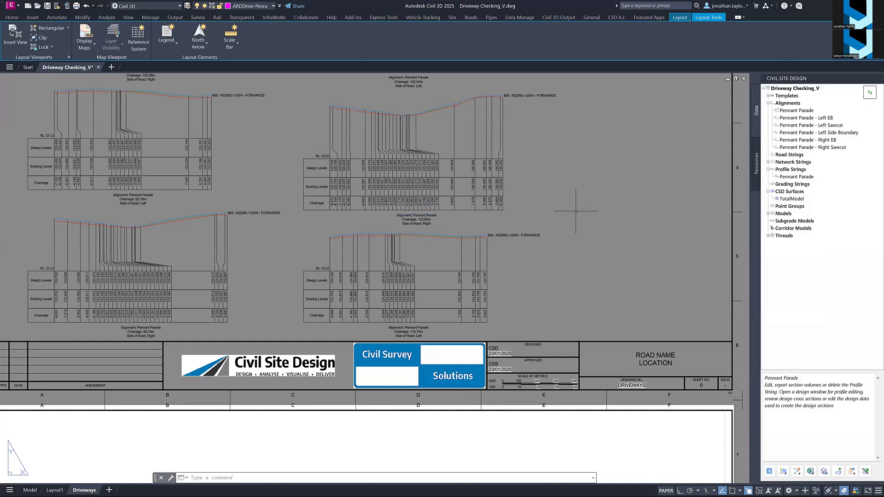
middle_click_drag(573, 215, 572, 229)
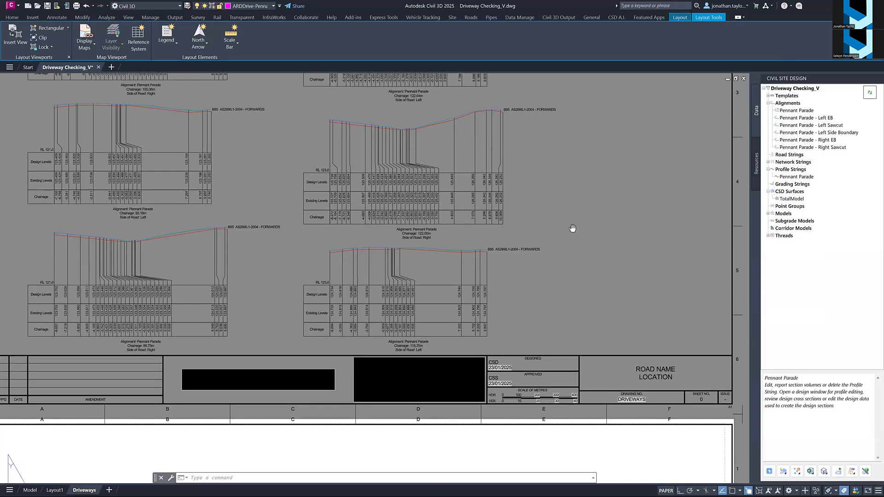
scroll(573, 228, "up", 2)
scroll(418, 235, "up", 4)
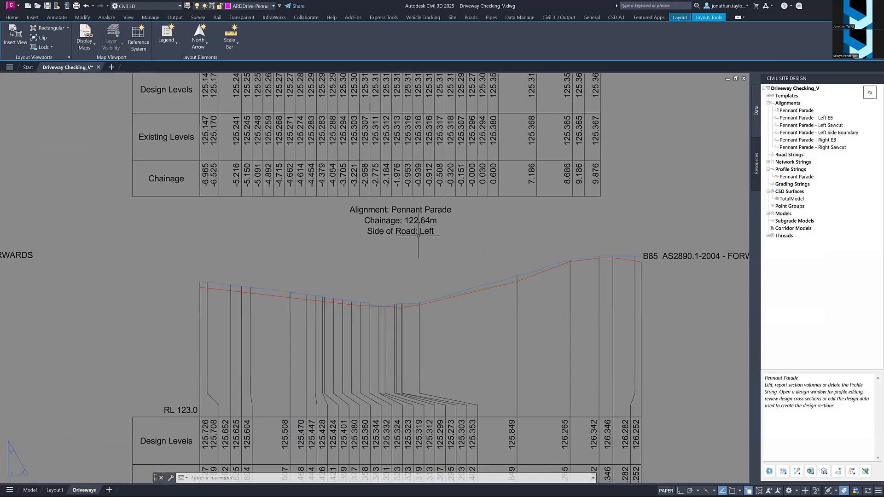
scroll(433, 239, "down", 4)
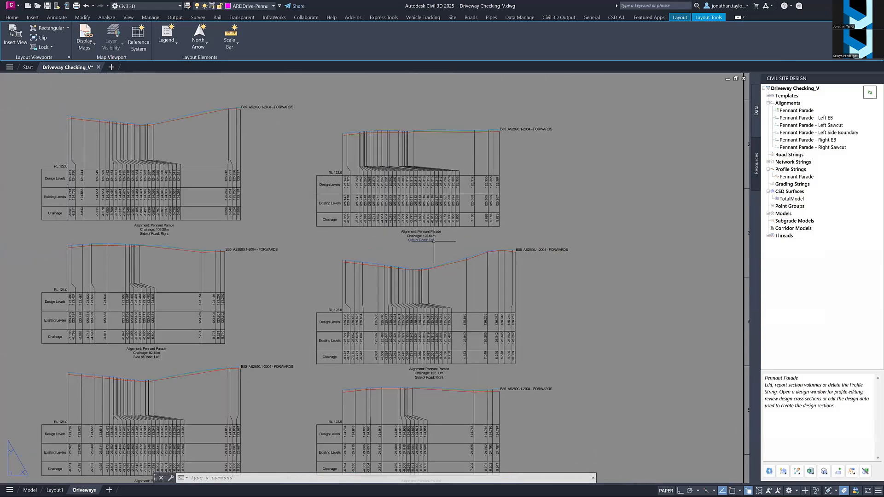
middle_click_drag(584, 337, 576, 191)
scroll(576, 170, "down", 1)
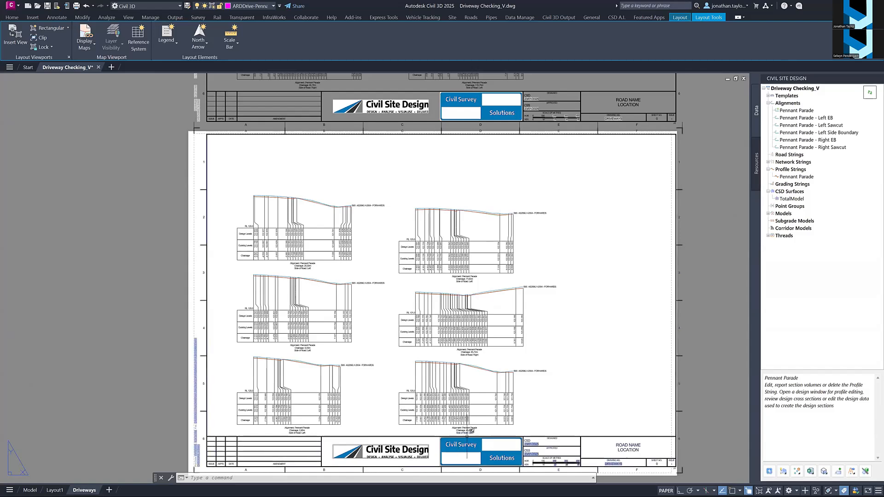
scroll(471, 431, "up", 2)
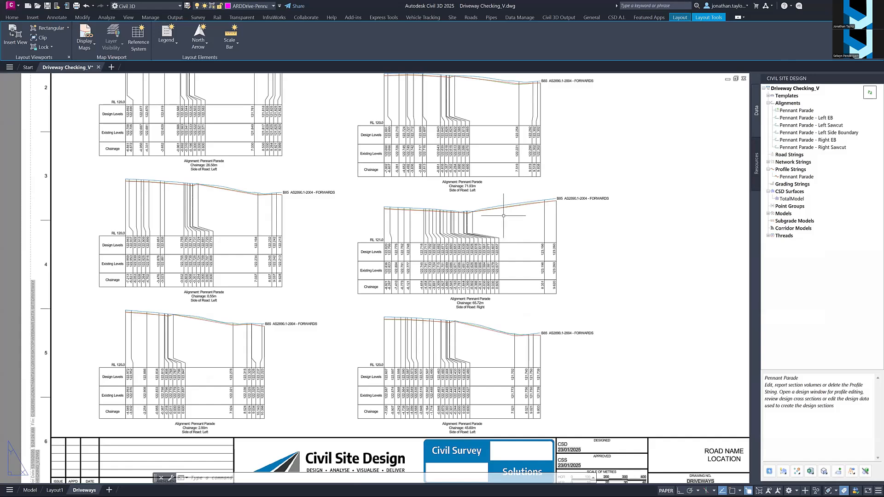
Return to model space and examine the driveway lines along Pennant Parade beside lots 16 to 20 in plan
left_click(29, 489)
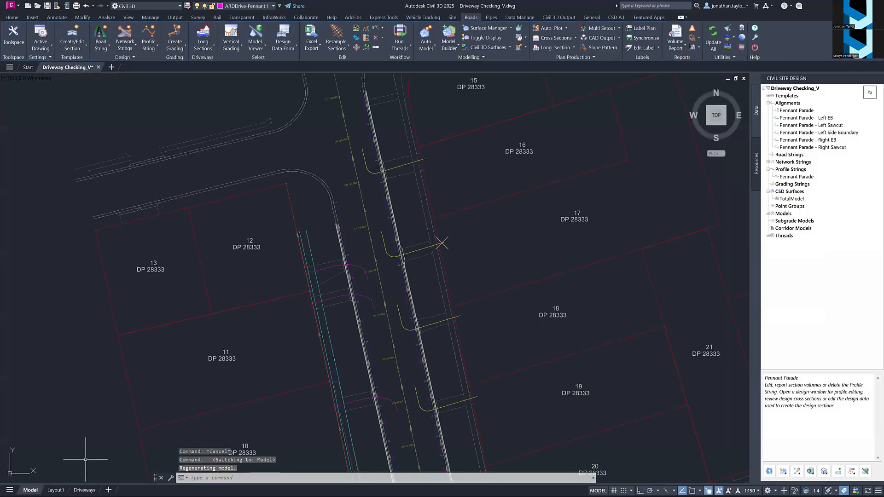
scroll(440, 160, "down", 2)
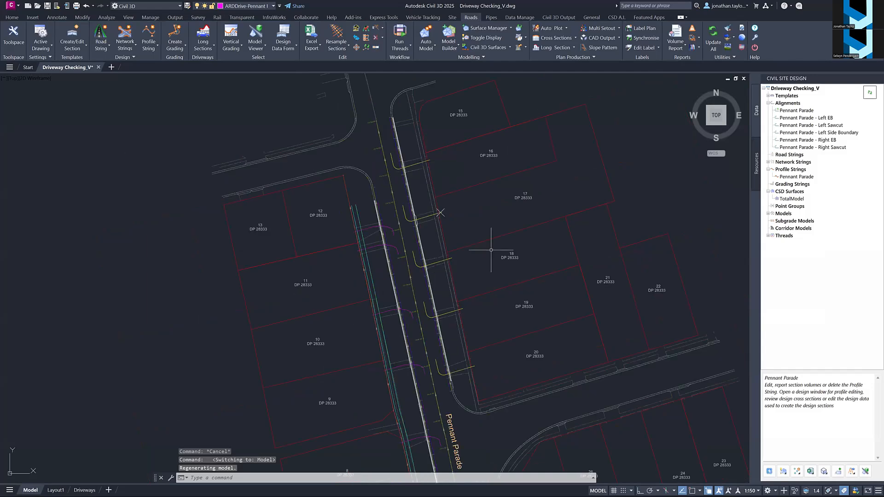
middle_click_drag(491, 250, 464, 208)
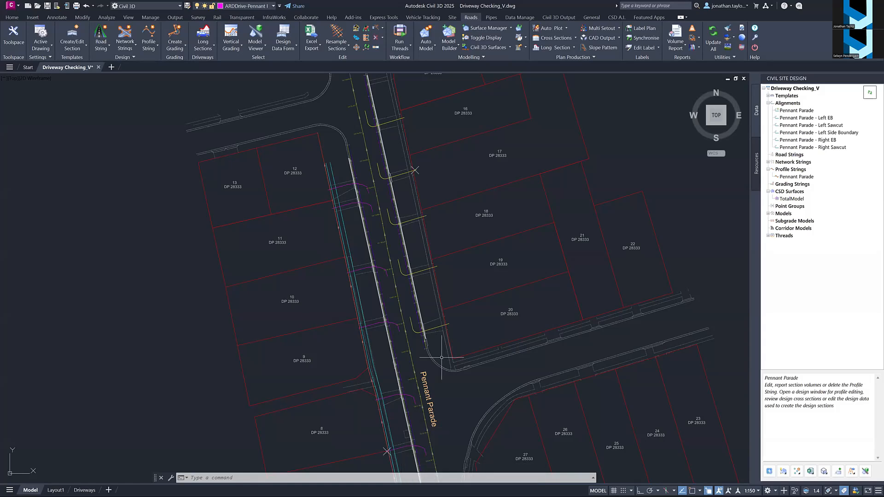
scroll(397, 156, "up", 4)
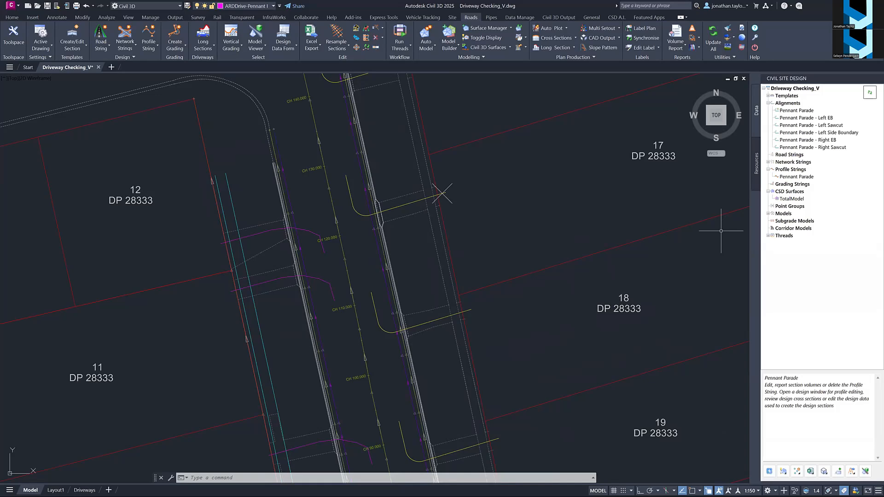
scroll(486, 195, "down", 2)
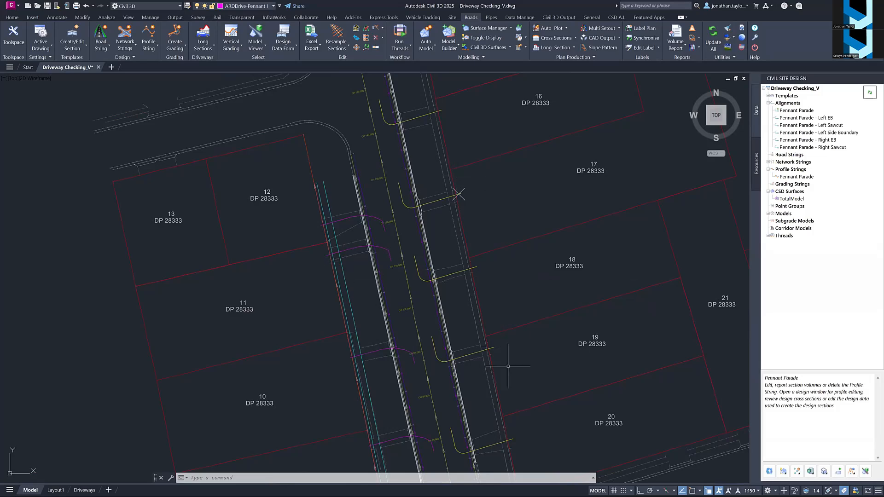
middle_click_drag(508, 364, 475, 231)
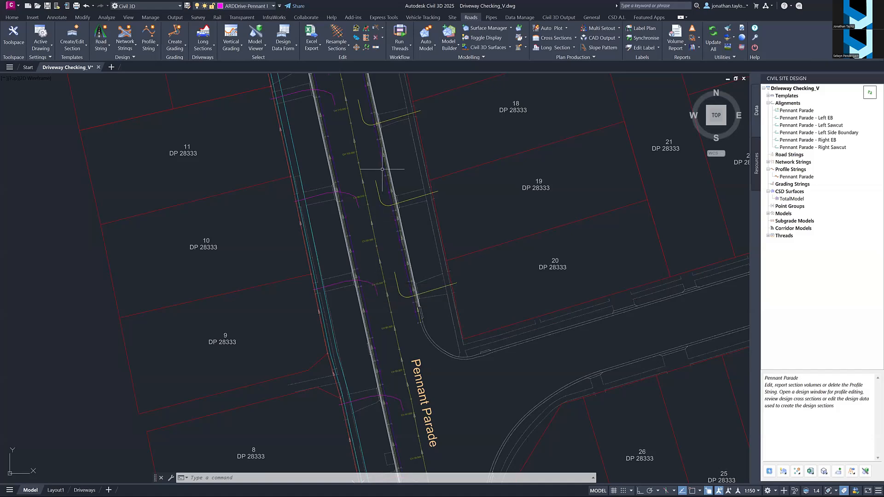
middle_click_drag(391, 147, 407, 246)
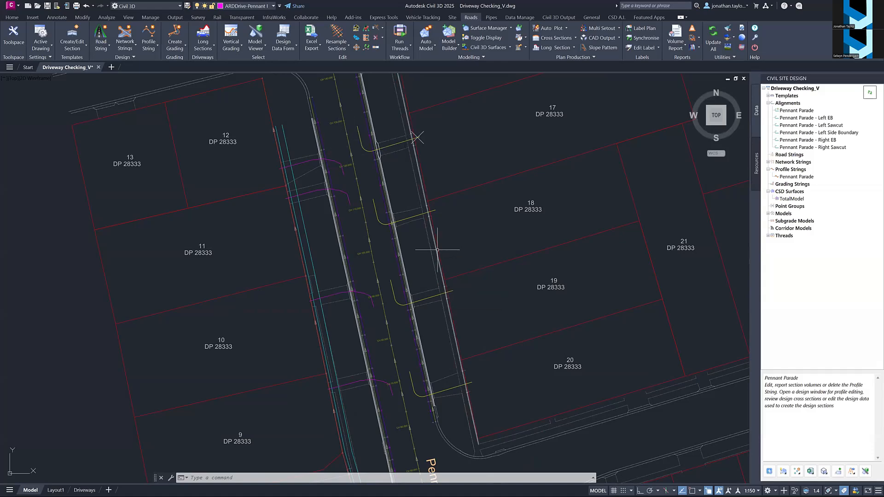
scroll(458, 232, "down", 2)
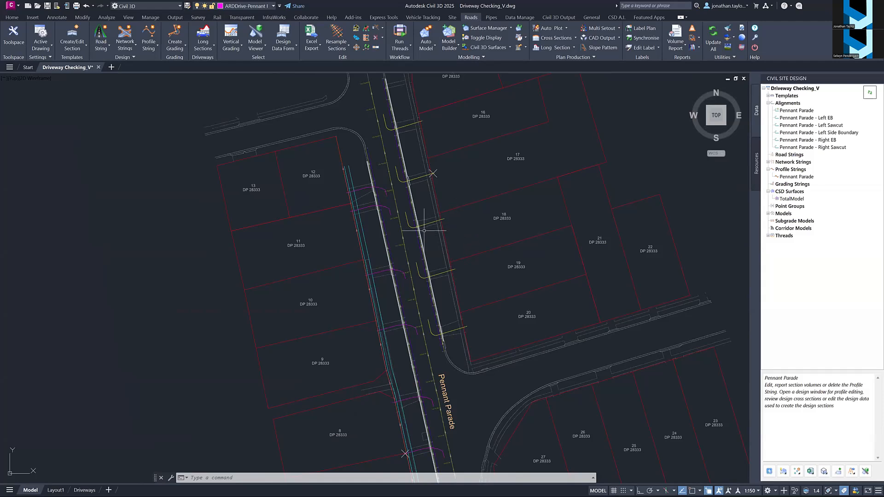
mouse_move(420, 223)
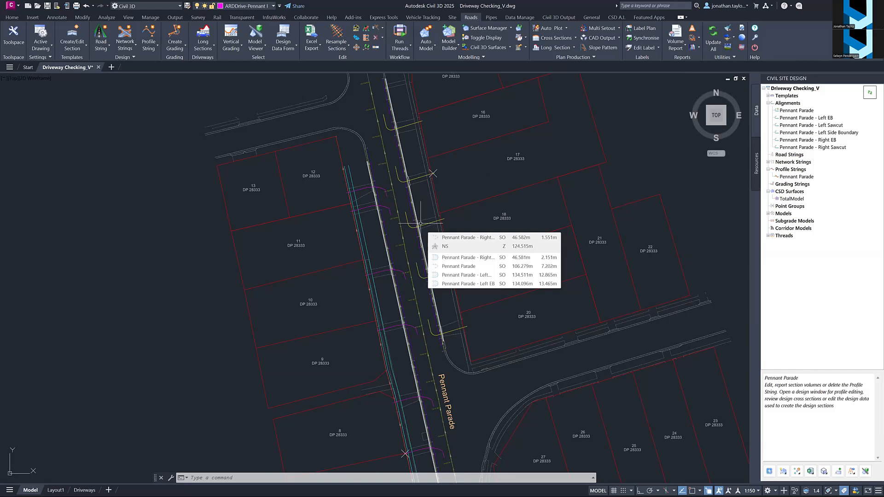
Open the vertical design of the driveway to lot 16, inspect its profile against the existing surface, and close it unchanged
left_click(202, 46)
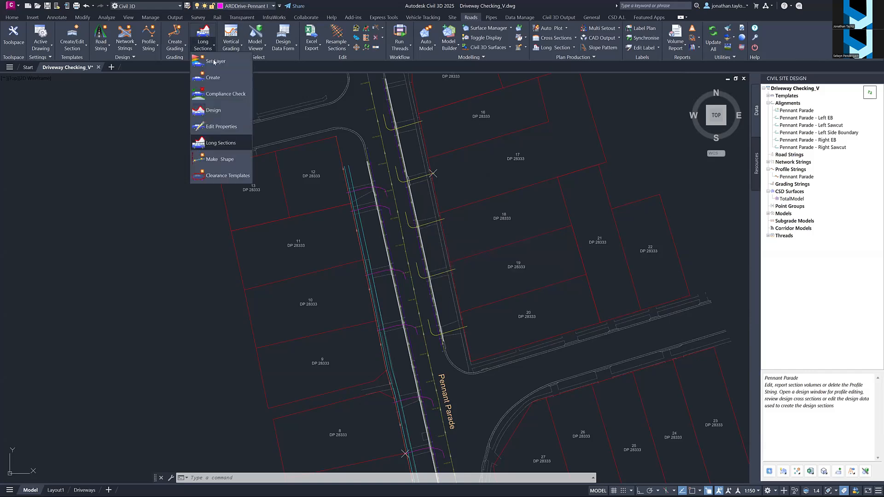
left_click(216, 113)
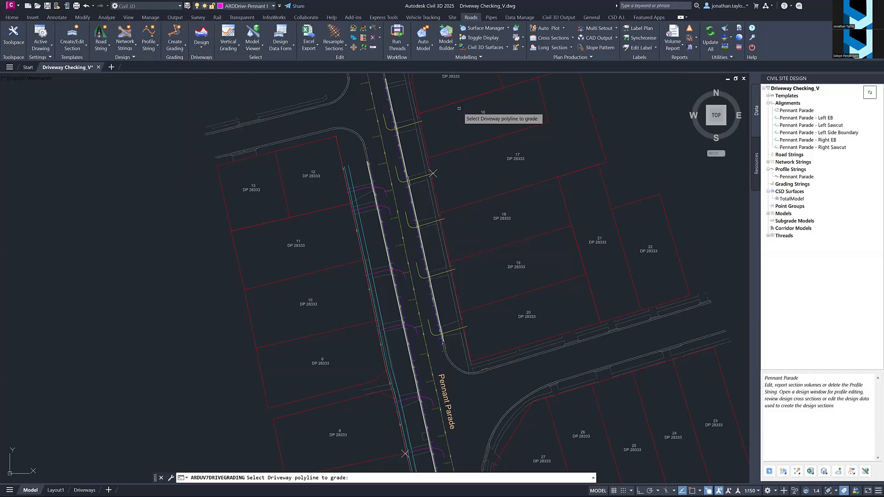
left_click(402, 125)
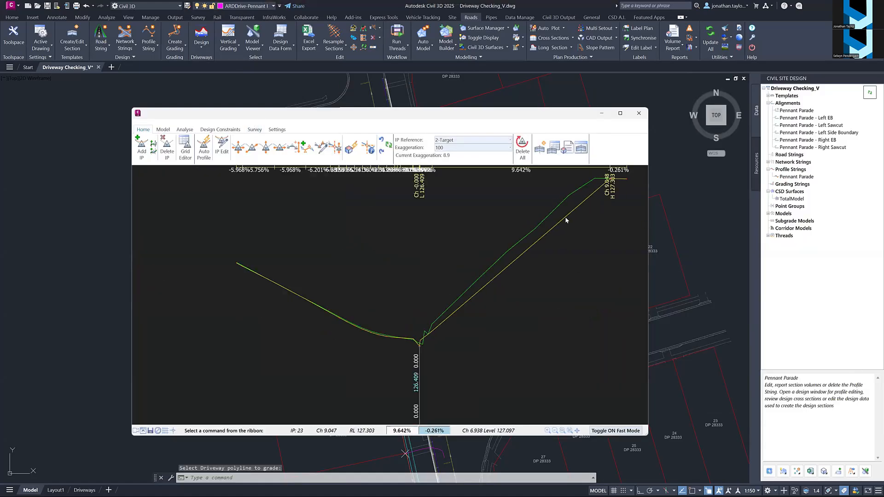
left_click(566, 220)
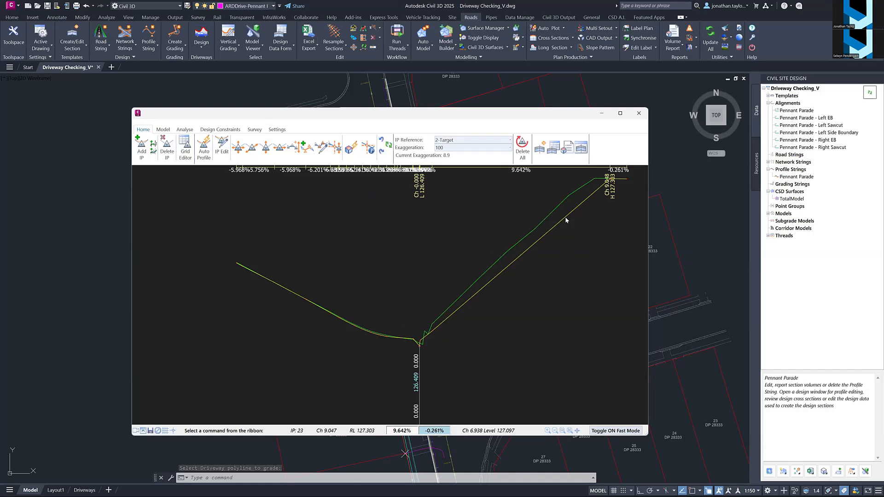
middle_click_drag(565, 217, 334, 230)
scroll(334, 230, "up", 2)
middle_click_drag(405, 230, 585, 221)
scroll(585, 221, "up", 2)
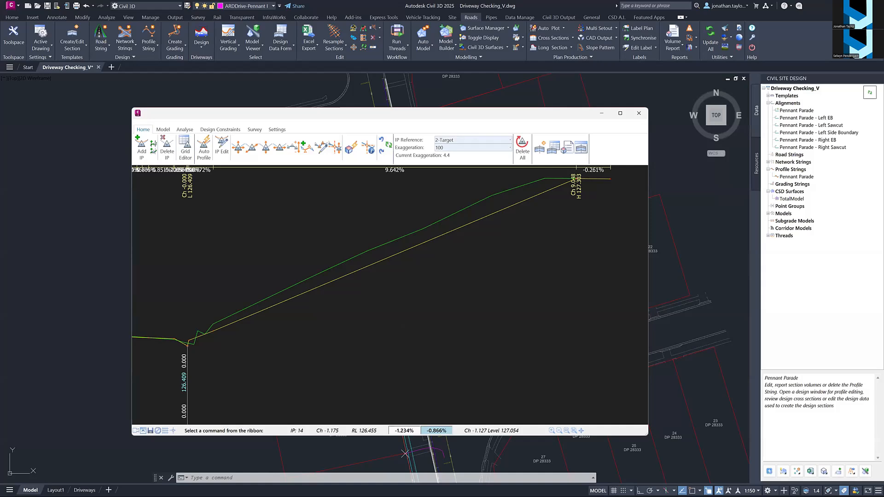
left_click(639, 113)
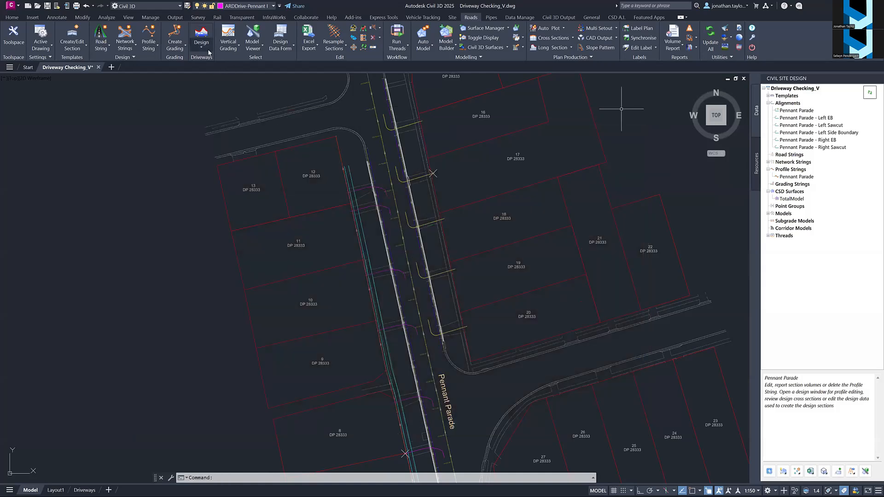
Review the optional start shapes in the driveway creation settings for Pennant Parade, try a blank shape, and cancel without creating driveways
left_click(205, 46)
left_click(213, 77)
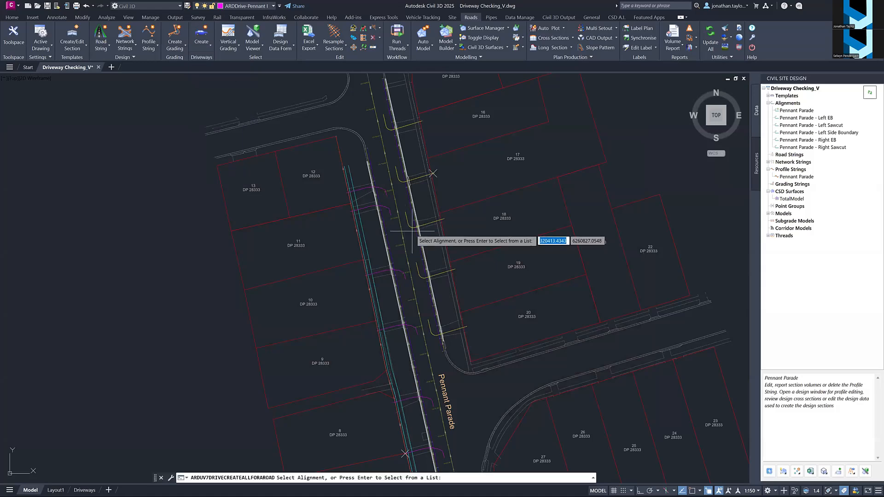
left_click(398, 218)
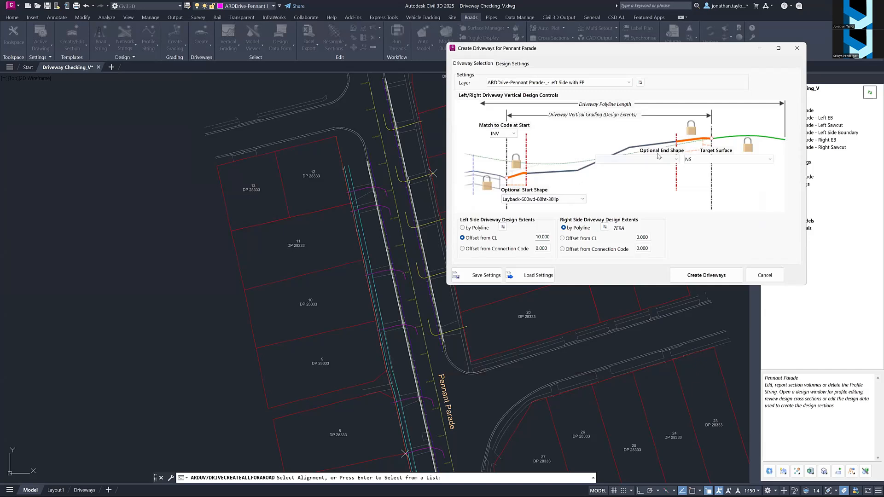
left_click(561, 199)
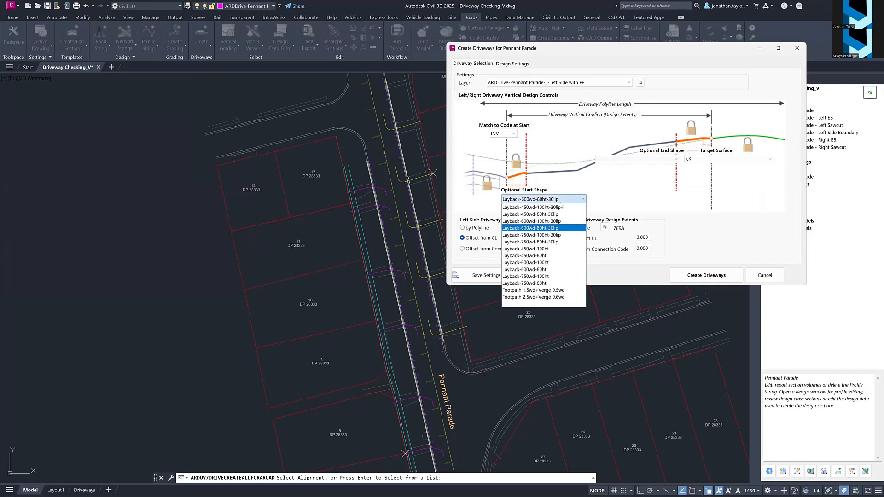
left_click(534, 303)
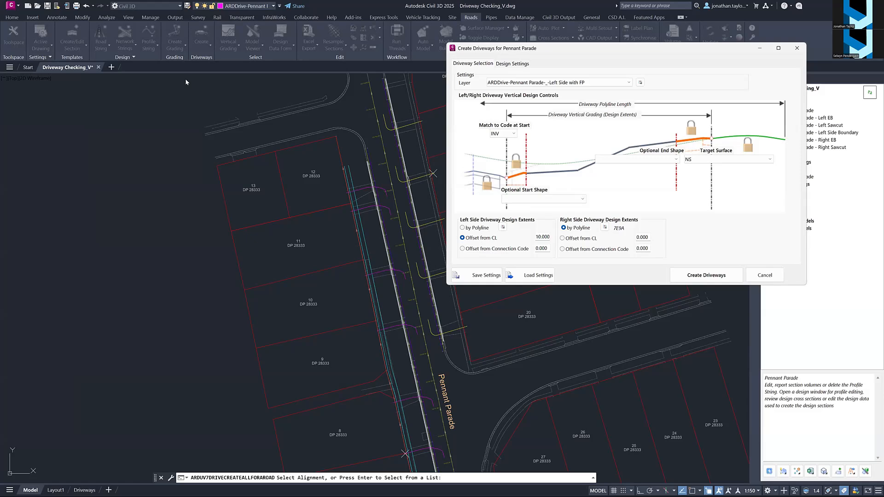
left_click(765, 275)
Examine the lot 17 driveway line, its layback crossing and the property boundary between CH 120 and CH 140 in plan
scroll(416, 168, "up", 4)
mouse_move(416, 168)
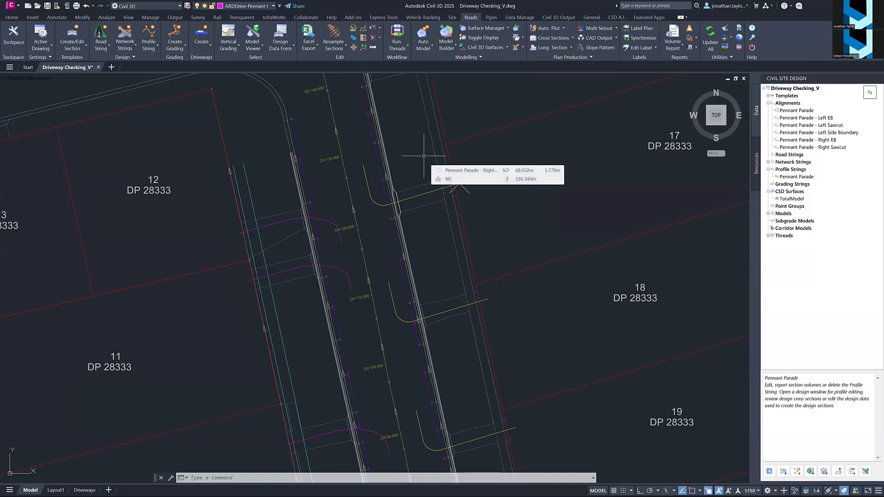
scroll(396, 191, "up", 5)
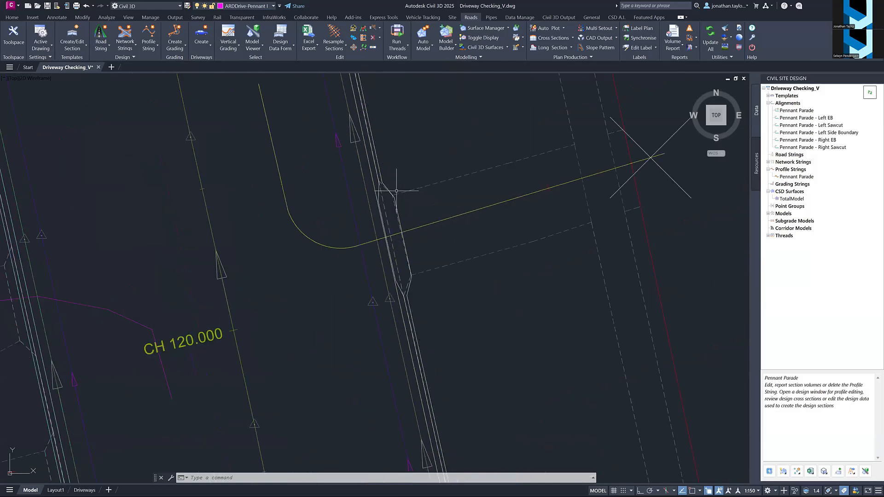
scroll(399, 231, "down", 4)
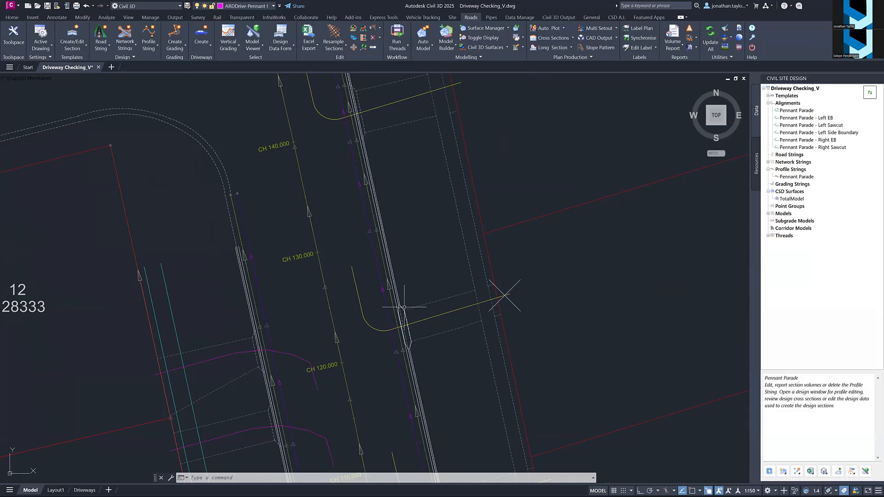
scroll(411, 368, "up", 2)
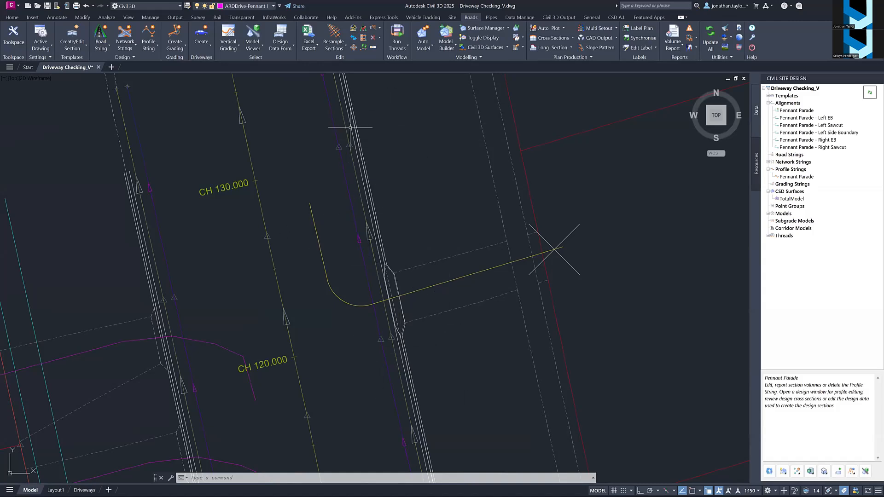
scroll(416, 217, "down", 2)
middle_click_drag(416, 217, 434, 260)
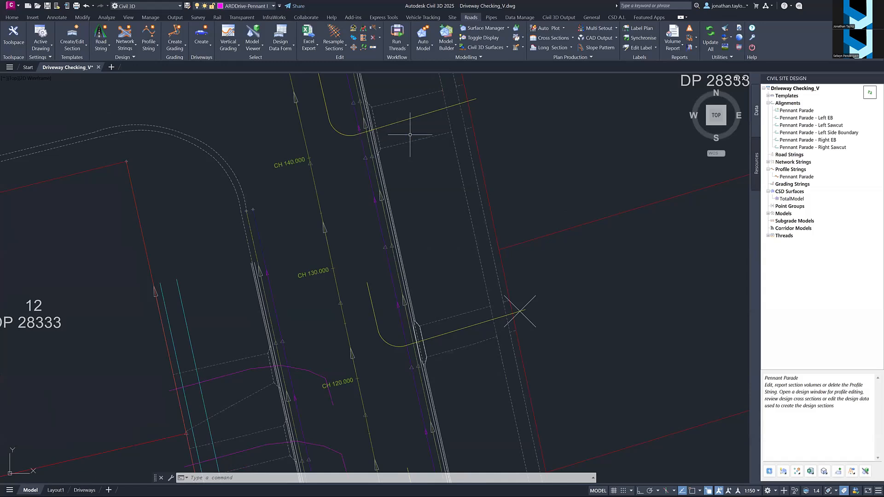
mouse_move(403, 132)
scroll(428, 384, "up", 2)
mouse_move(475, 358)
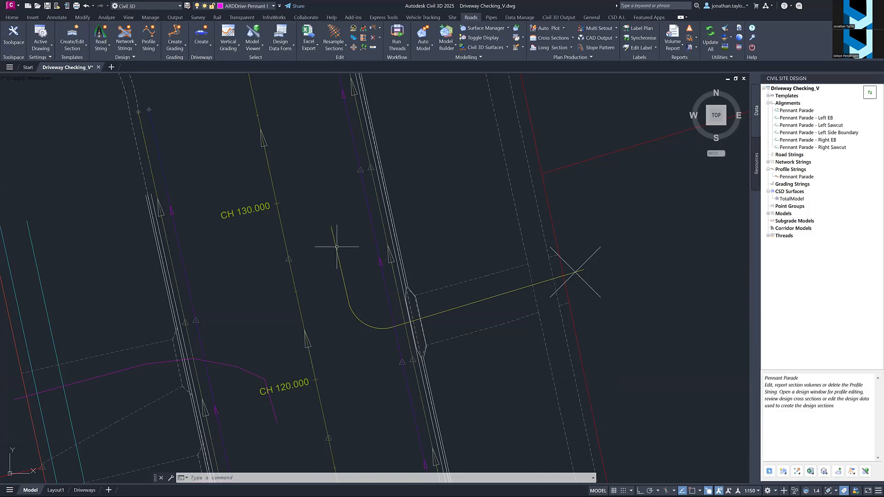
mouse_move(518, 307)
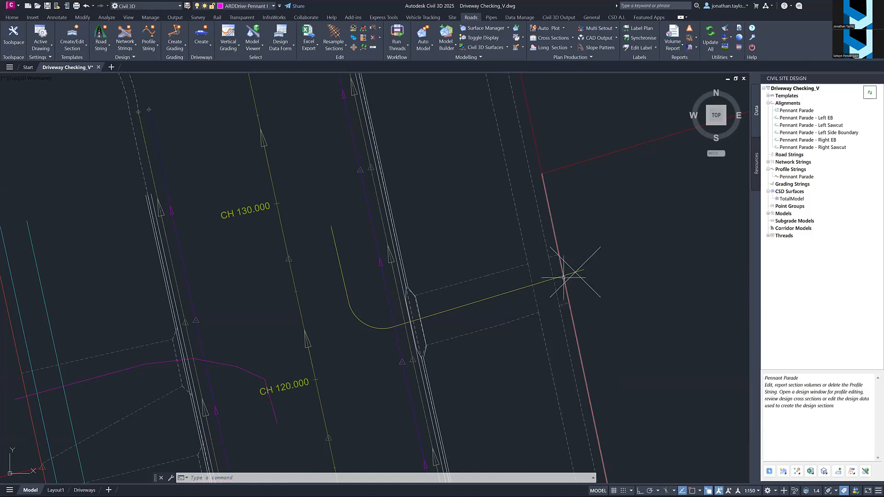
Draw a closed four-sided polyline inside lot 17, with one side along the property boundary across the end of the driveway line
mouse_move(563, 278)
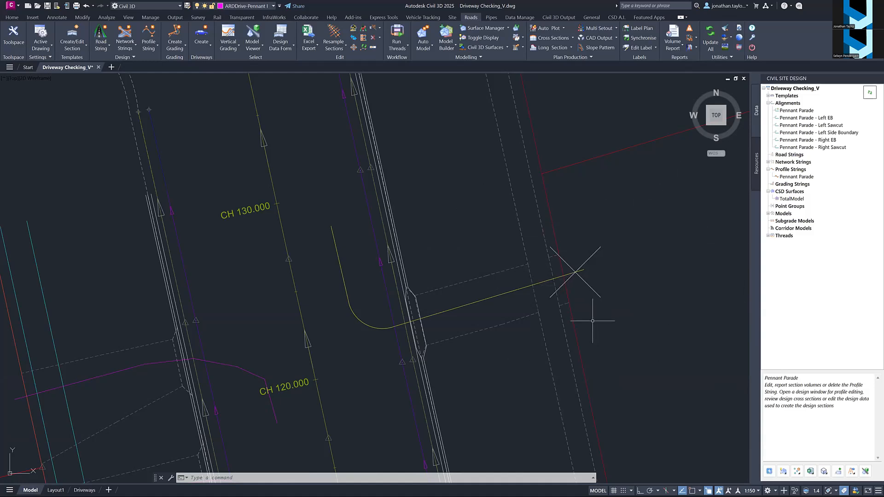
mouse_move(593, 321)
mouse_move(558, 256)
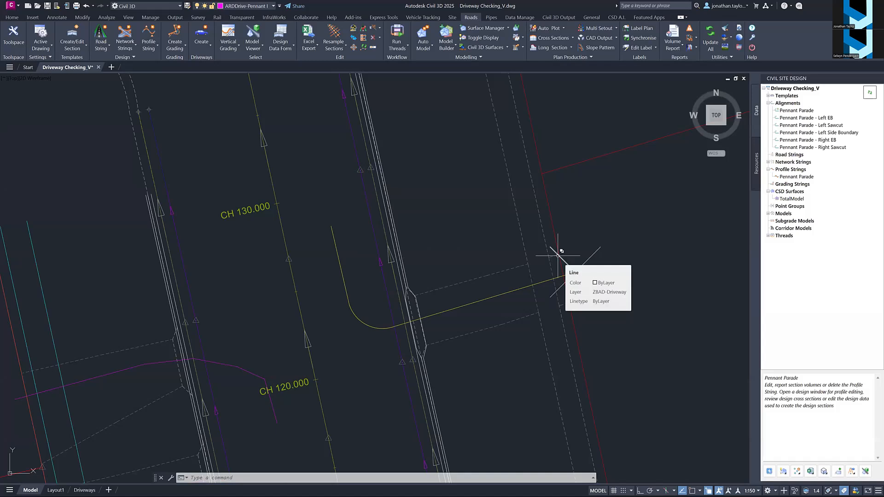
type("pl")
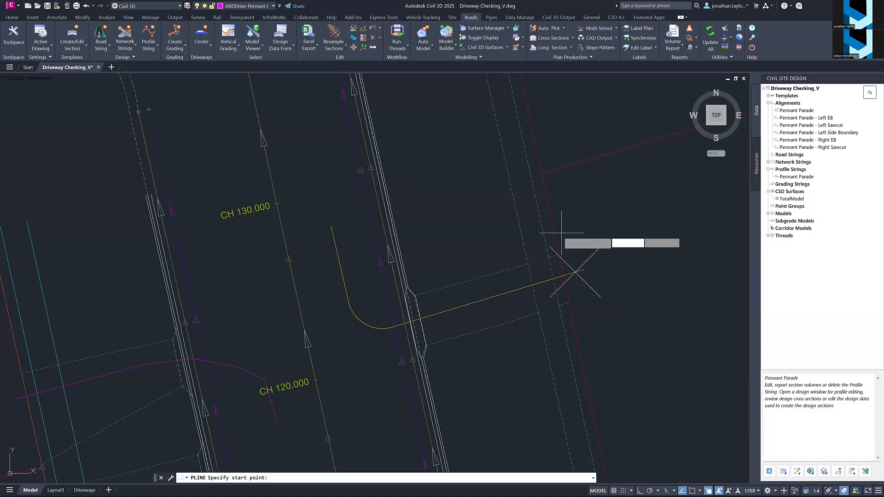
key("Return")
left_click(584, 335)
left_click(718, 297)
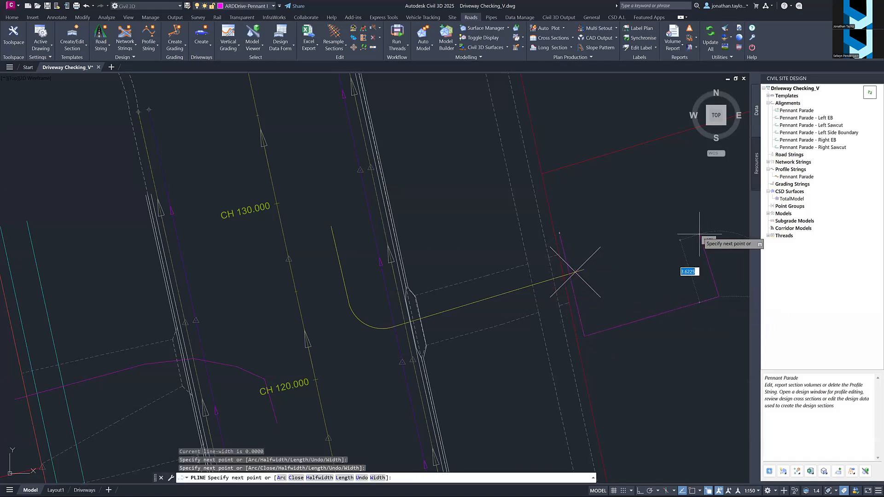
left_click(685, 198)
key("Escape")
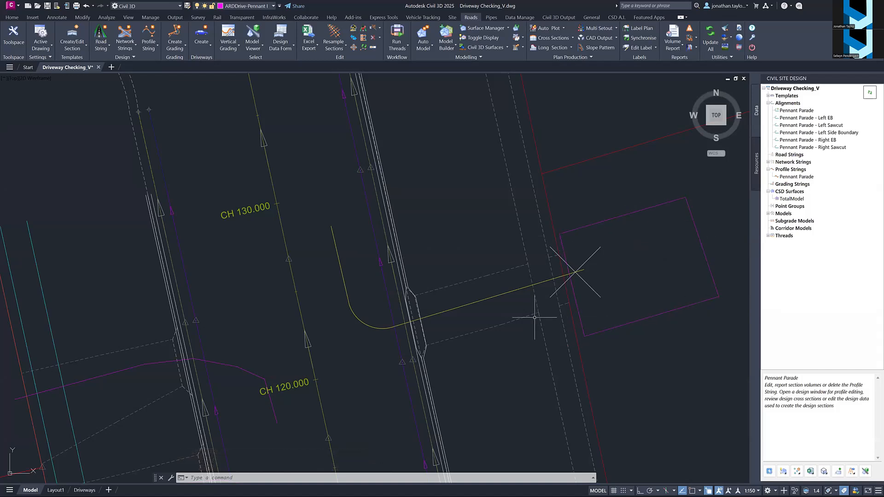
Review the lot 17 driveway's properties, including its vehicle and surface design settings and its grading extents, and close them unchanged
mouse_move(554, 194)
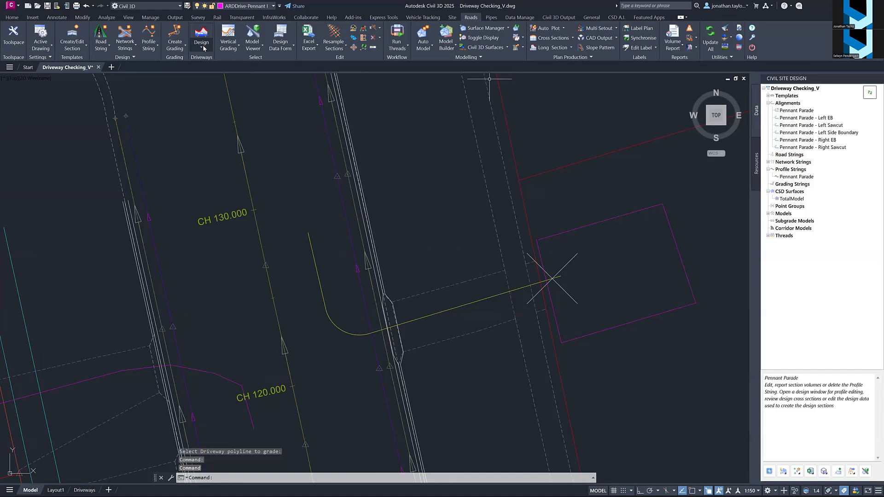
left_click(201, 51)
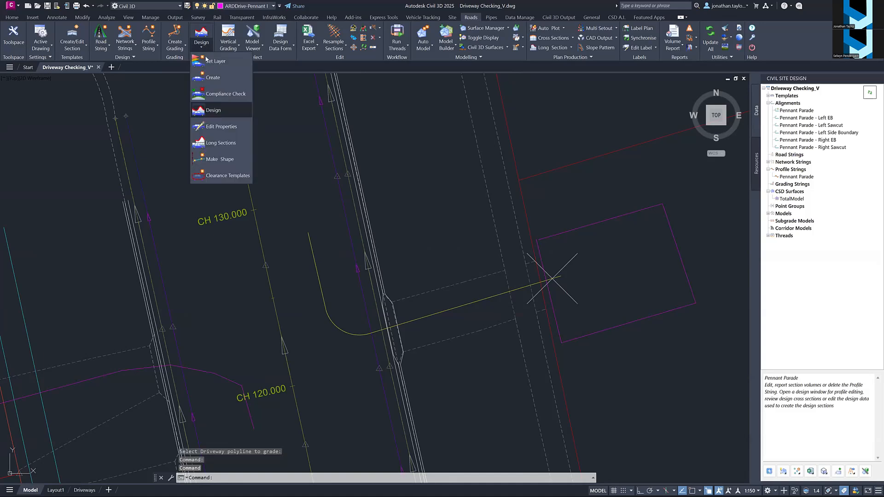
left_click(221, 92)
left_click(421, 316)
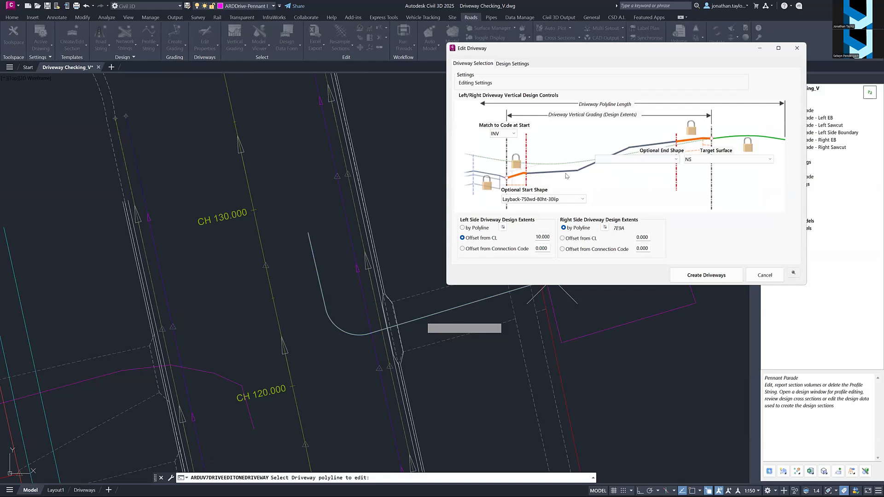
left_click(510, 64)
left_click(632, 94)
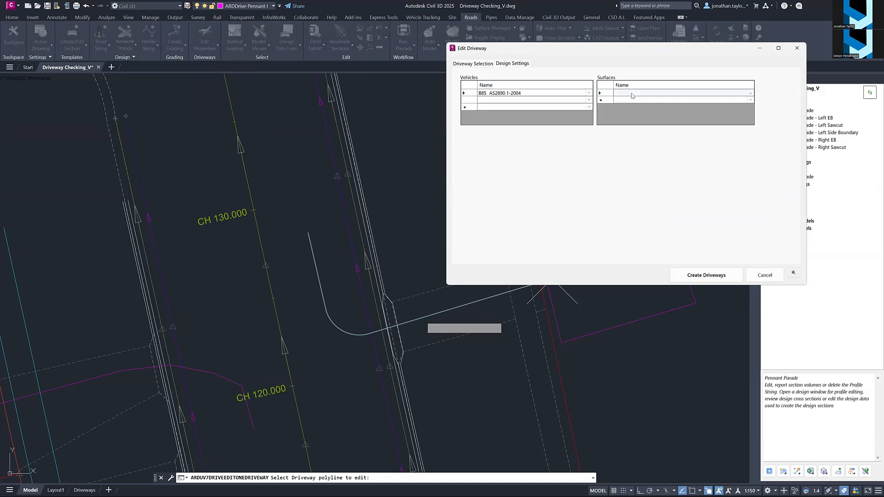
left_click(632, 94)
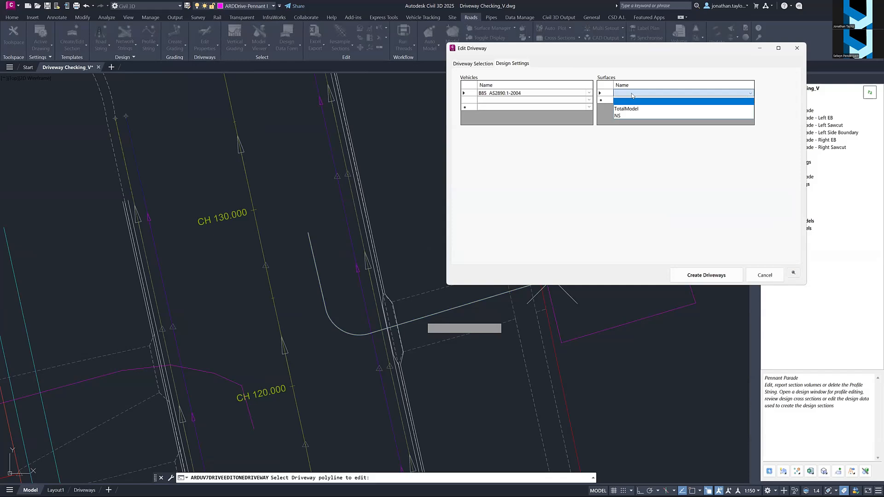
left_click(634, 53)
left_click(467, 63)
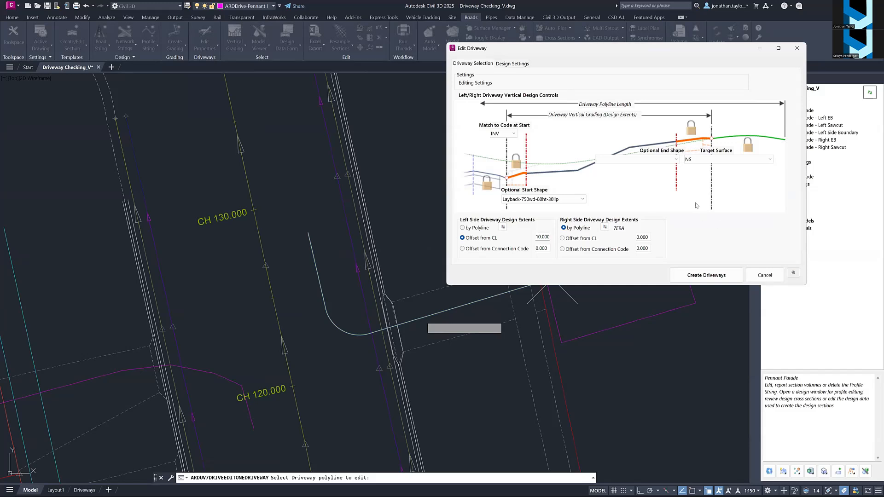
left_click(795, 48)
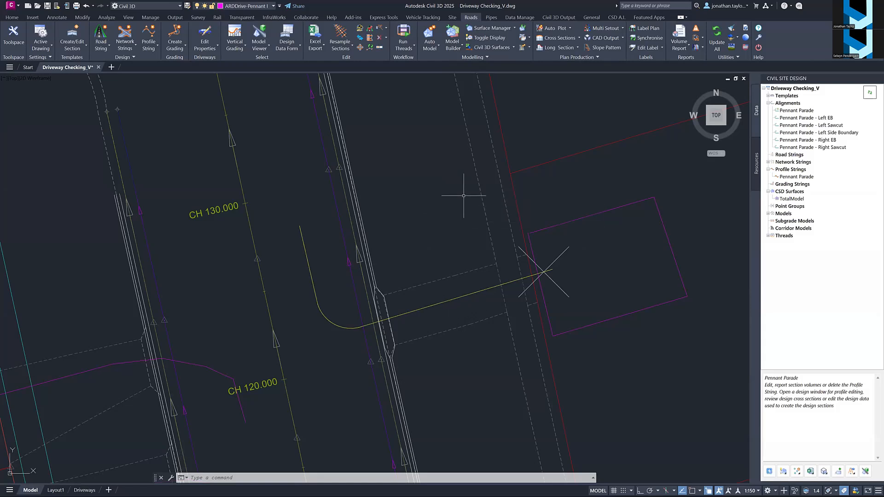
Move the four-sided polyline in lot 17 about 0.8 m northwest along the property boundary
mouse_move(469, 178)
left_click(543, 229)
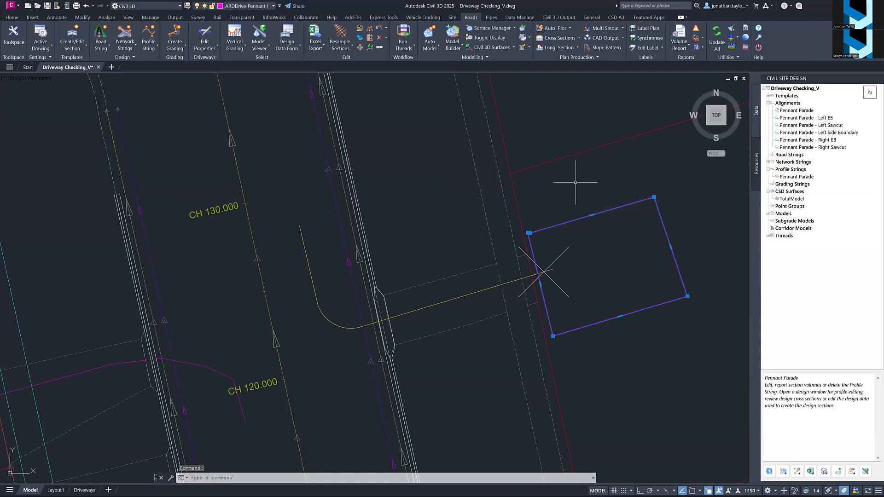
type("m")
key("Return")
left_click(612, 187)
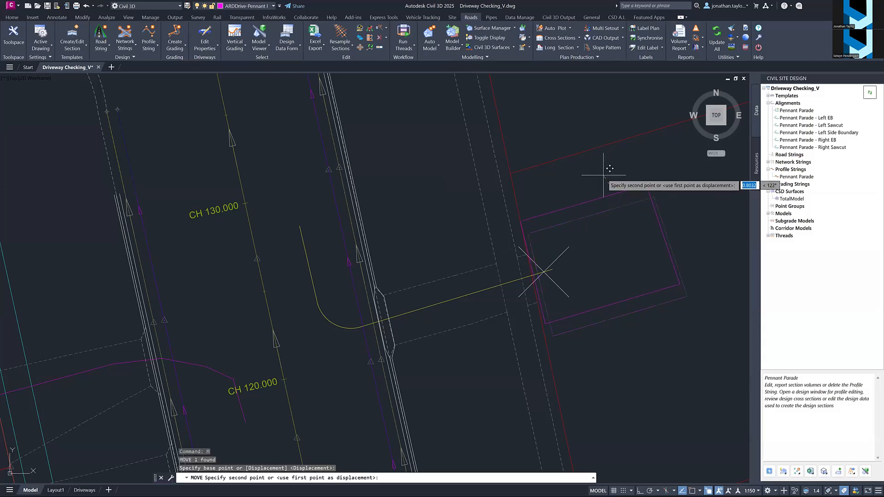
left_click(603, 176)
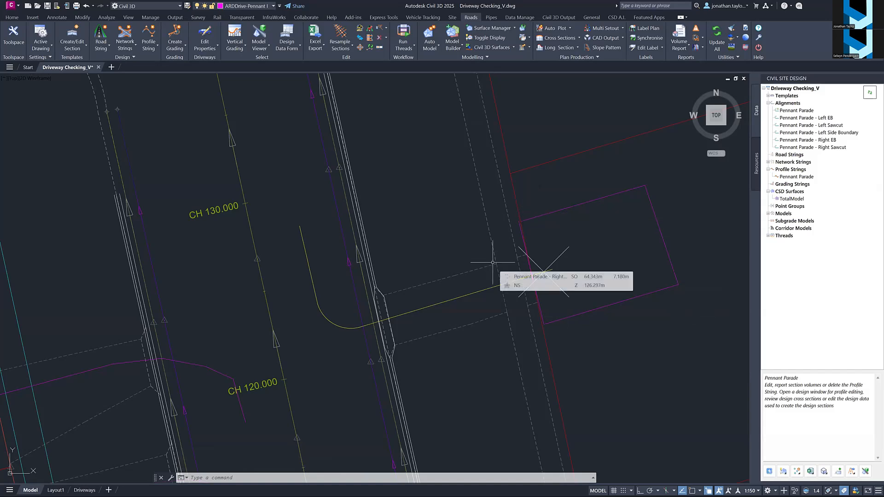
Copy the lot 17 driveway line three times, placing the copies side by side to its south across the driveway crossing
mouse_move(616, 253)
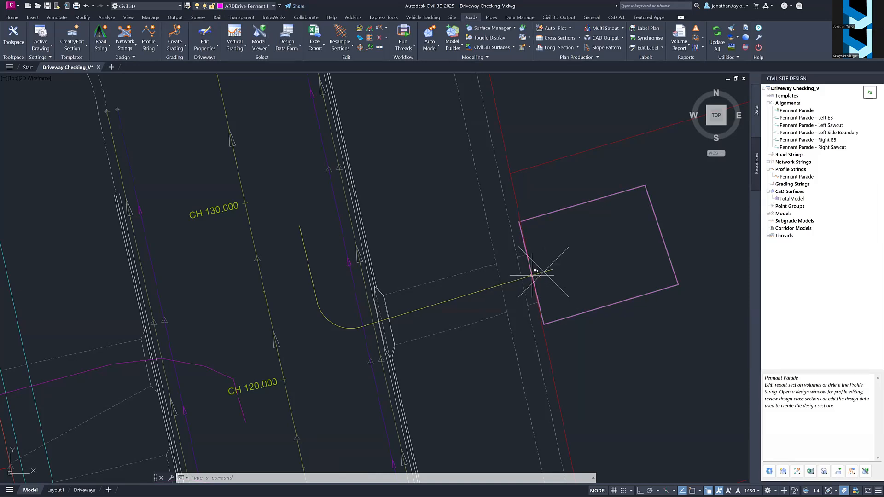
mouse_move(535, 271)
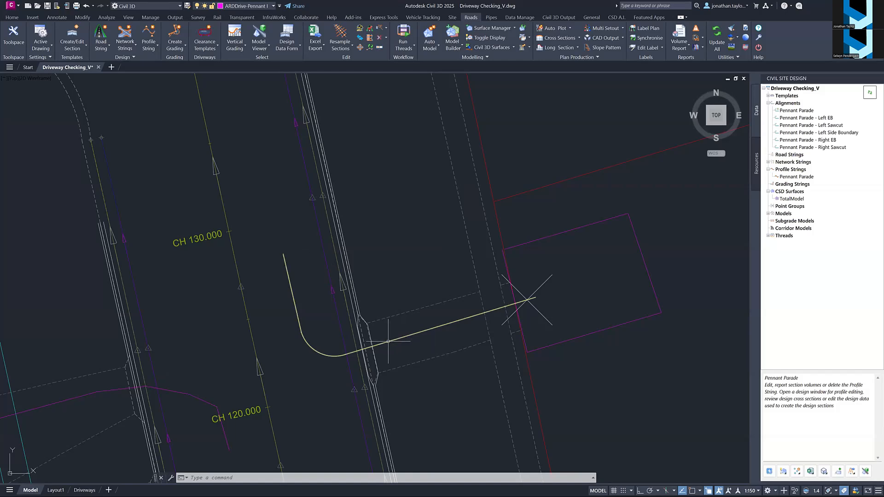
mouse_move(388, 341)
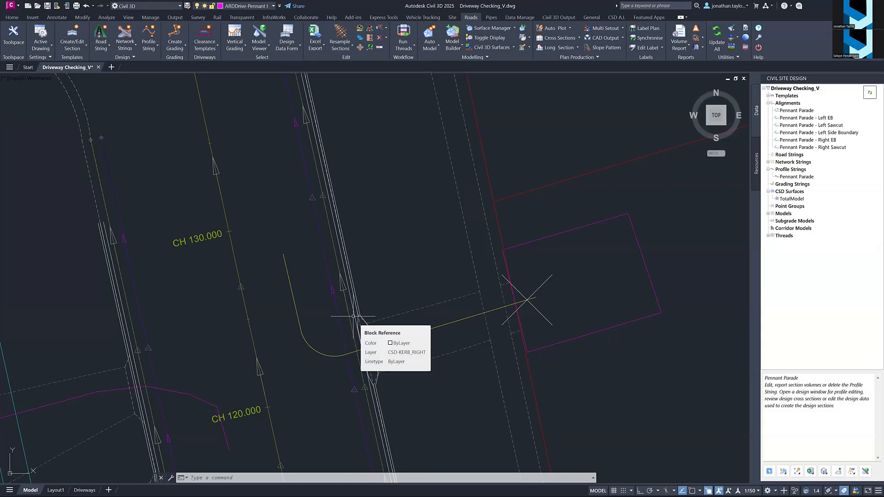
left_click(339, 355)
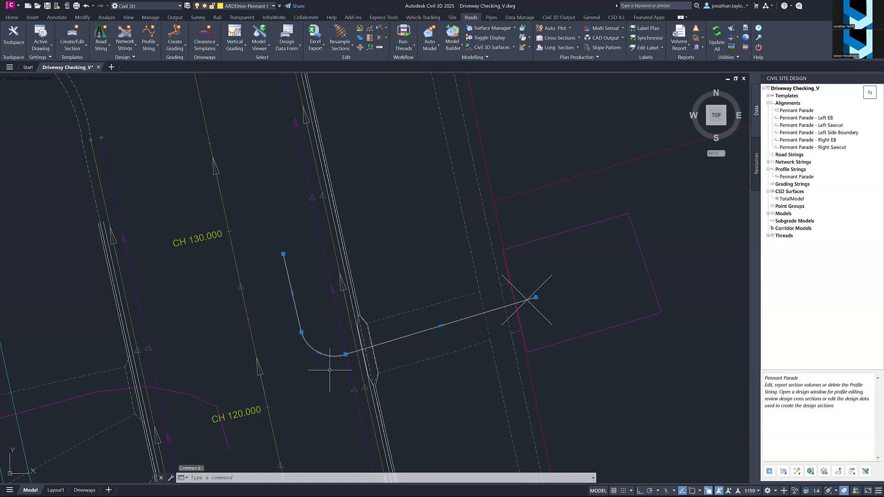
type("co")
key("Return")
left_click(332, 365)
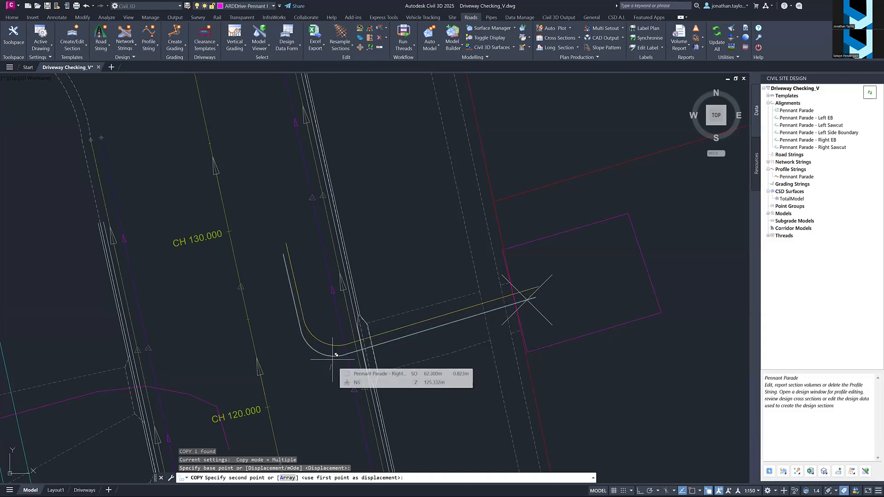
left_click(328, 372)
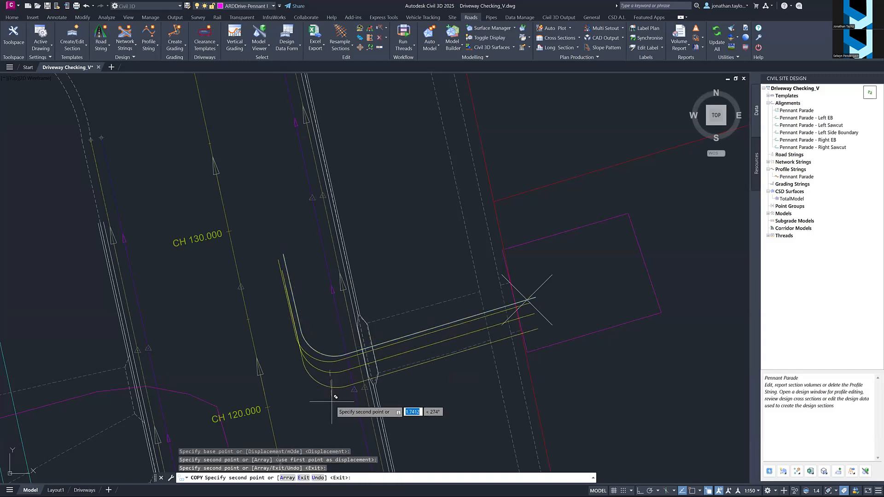
left_click(331, 394)
key("Escape")
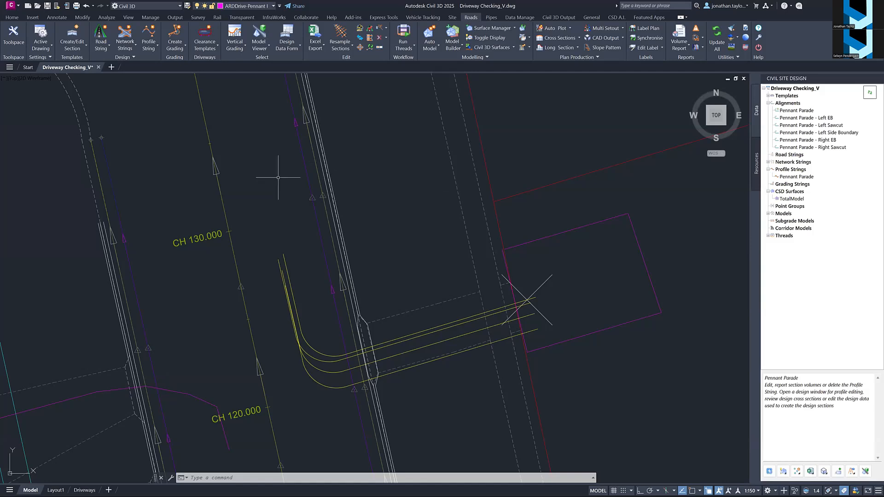
mouse_move(278, 177)
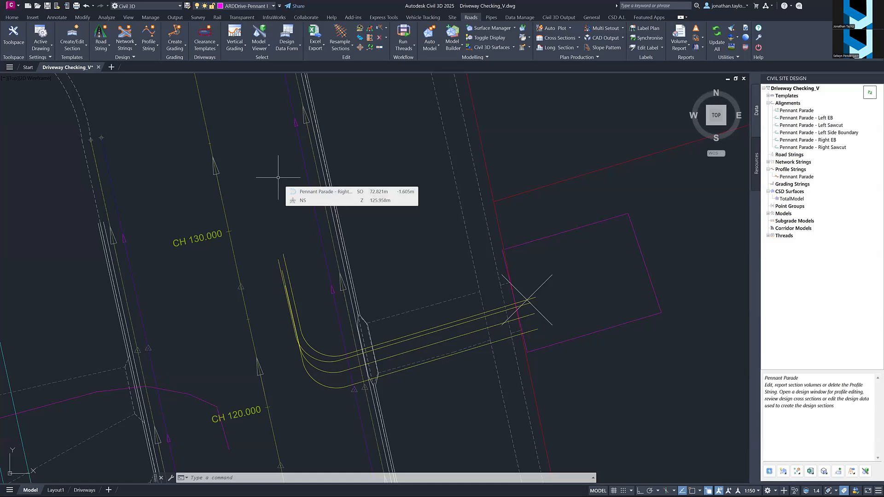